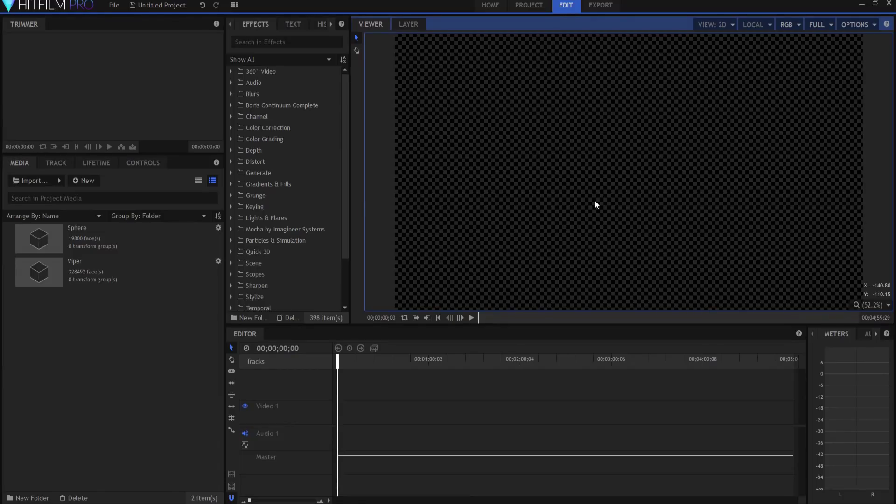
- Inspect the Viper model's properties, rotating its preview to view the engines, then close without changes
{"action": "left_click", "coordinate": [77, 278]}
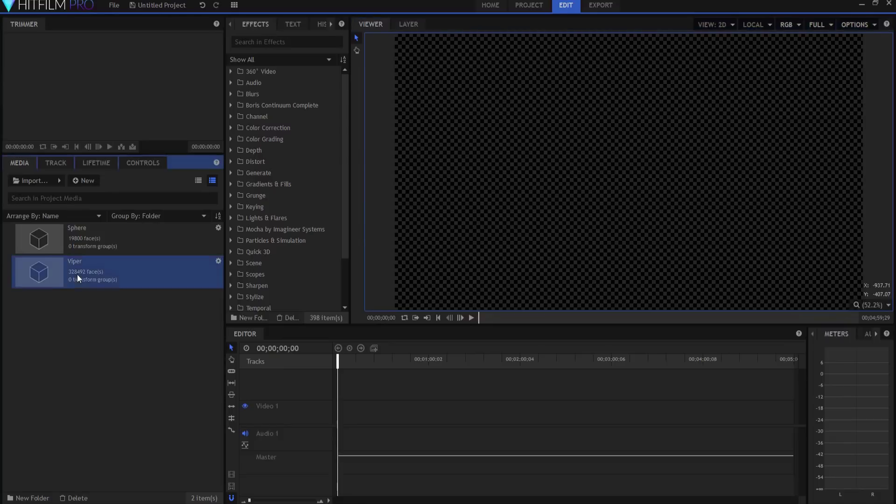
{"action": "left_click", "coordinate": [72, 237]}
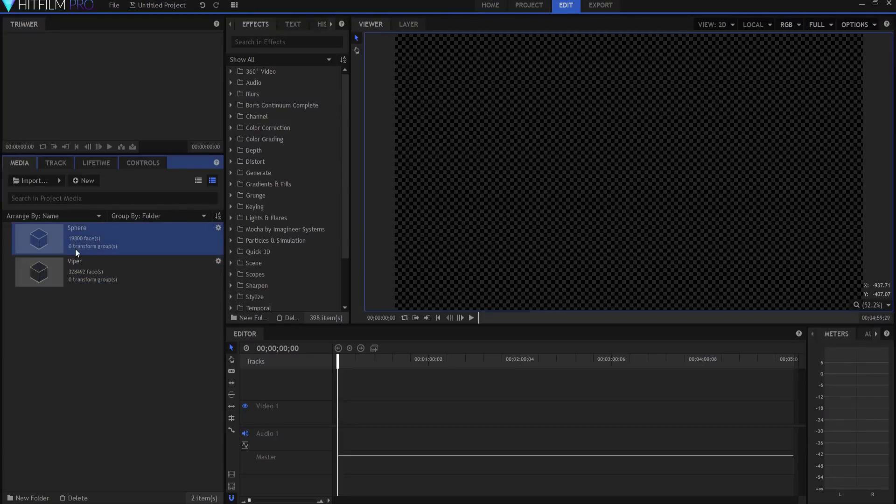
{"action": "right_click", "coordinate": [62, 270]}
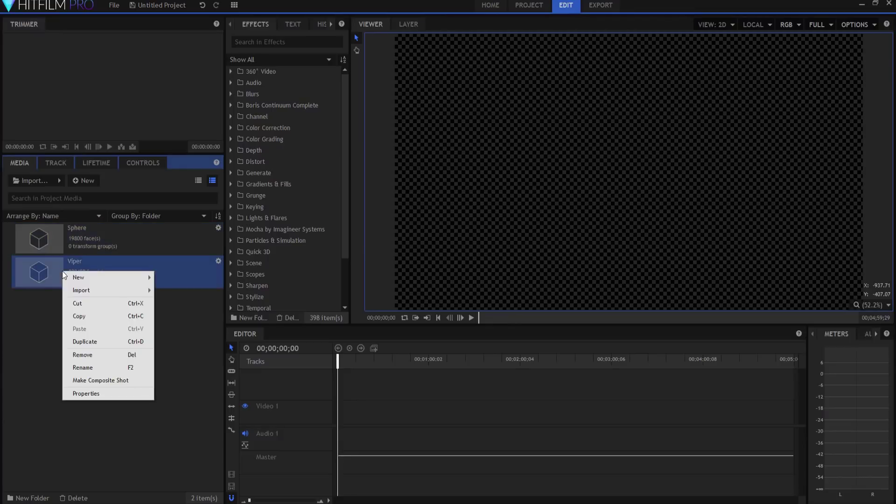
{"action": "left_click", "coordinate": [77, 395]}
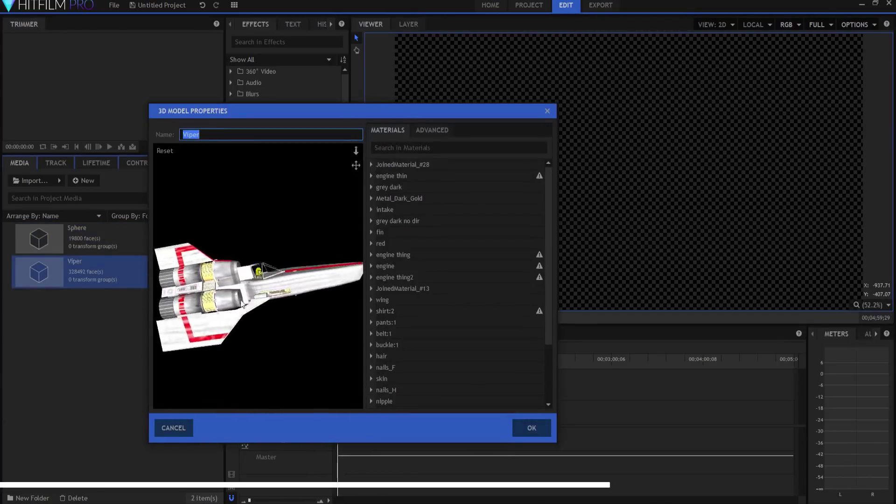
{"action": "left_click_drag", "start_coordinate": [242, 305], "coordinate": [190, 304]}
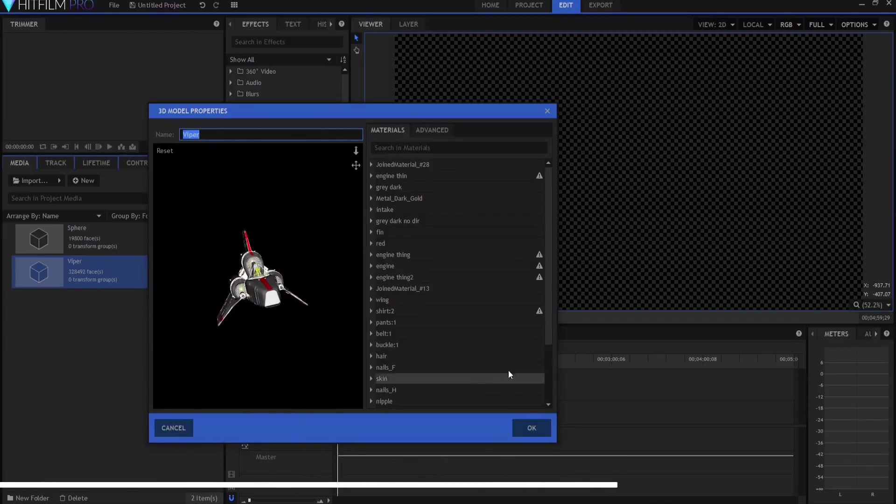
{"action": "left_click", "coordinate": [175, 427]}
- Set the Sphere model's %%DEFAULT material diffuse colour to white (#ffffff) and apply
{"action": "right_click", "coordinate": [73, 233]}
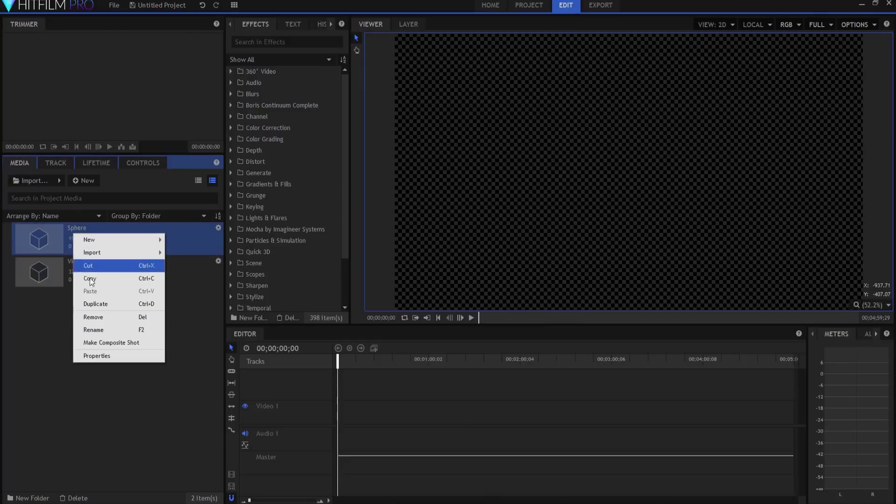
{"action": "left_click", "coordinate": [97, 355]}
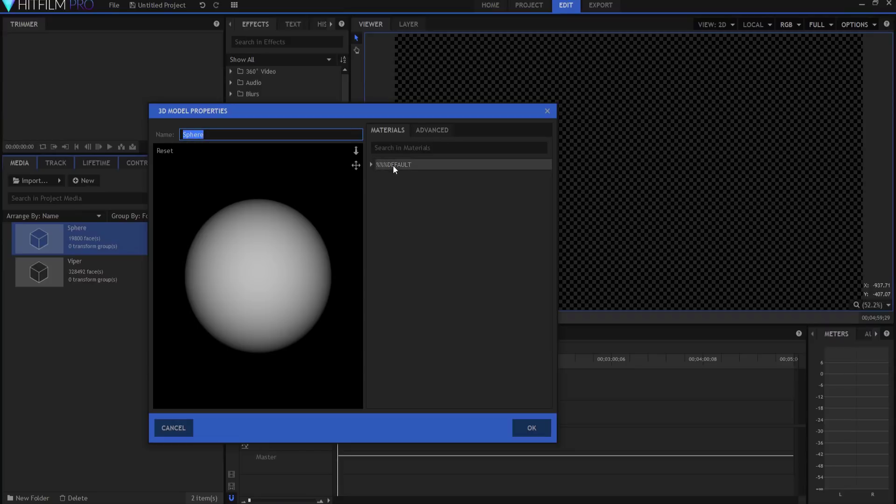
{"action": "left_click", "coordinate": [421, 134]}
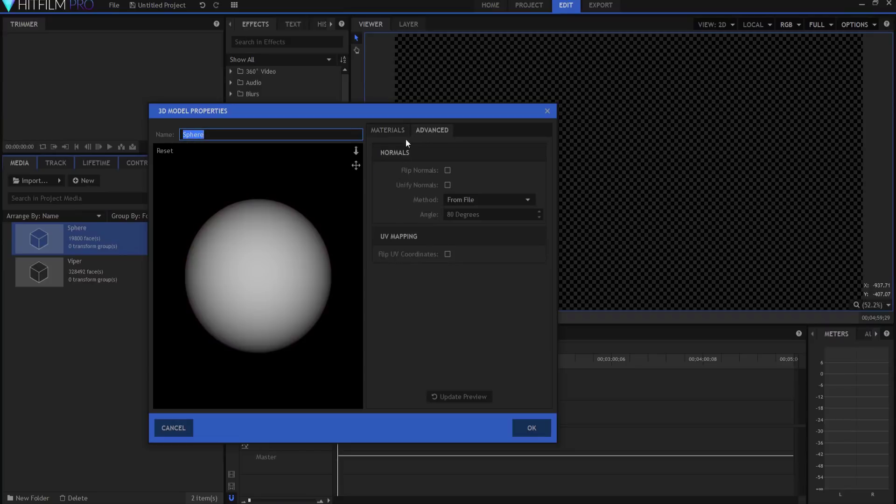
{"action": "left_click", "coordinate": [387, 131]}
{"action": "left_click", "coordinate": [371, 165]}
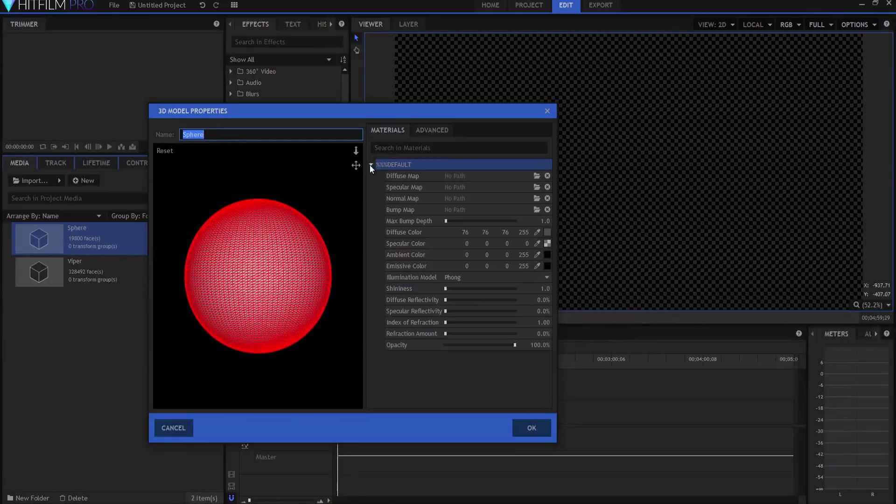
{"action": "left_click", "coordinate": [547, 232]}
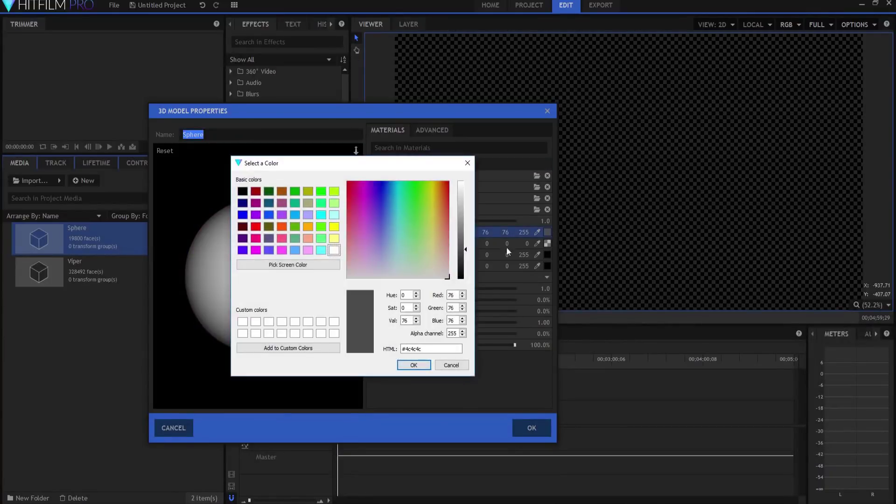
{"action": "left_click", "coordinate": [334, 250]}
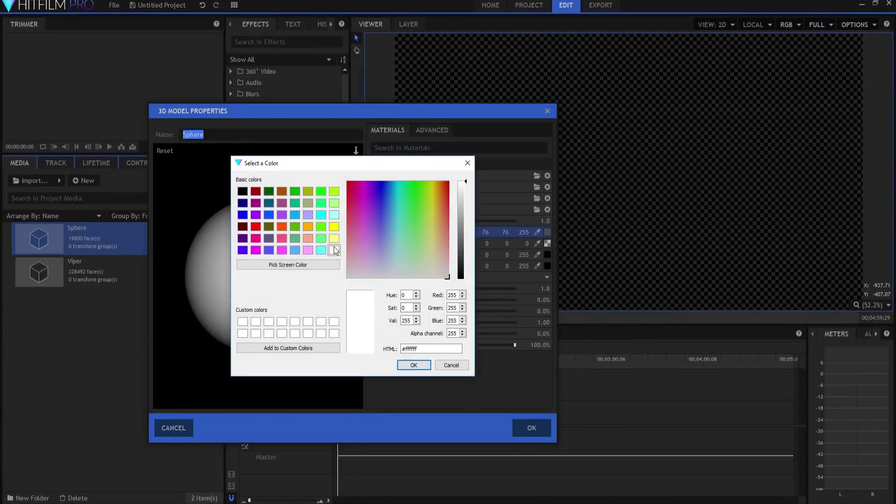
{"action": "left_click", "coordinate": [410, 368]}
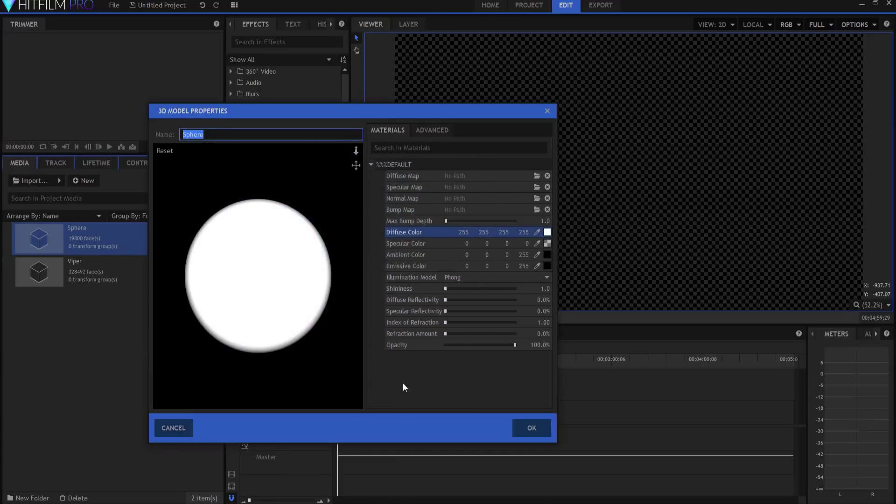
{"action": "left_click", "coordinate": [538, 427]}
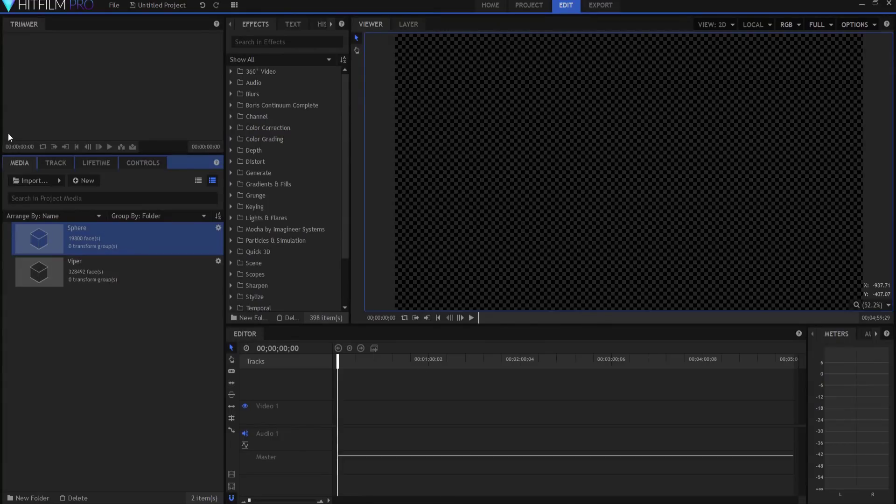
- Create a 10-second composite shot and place the Viper model in its timeline as layer 1
{"action": "left_click", "coordinate": [85, 182]}
{"action": "left_click", "coordinate": [97, 192]}
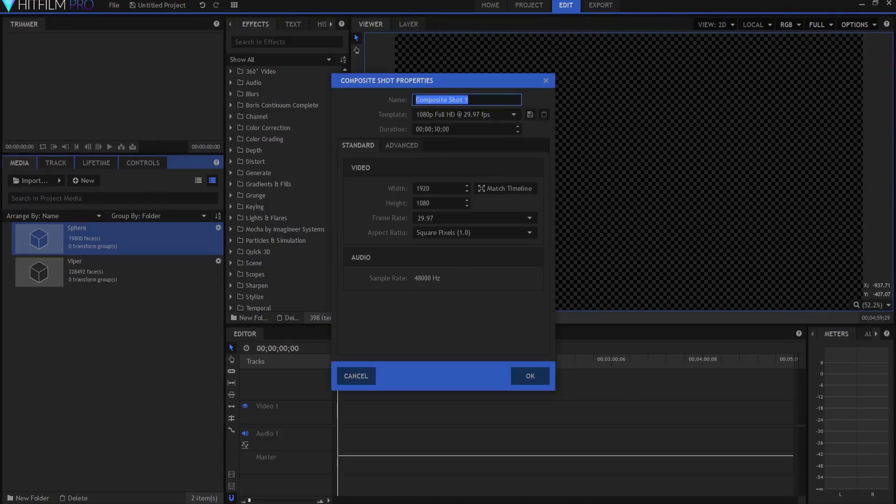
{"action": "left_click", "coordinate": [435, 129]}
{"action": "type", "text": "1"}
{"action": "key", "text": "Return"}
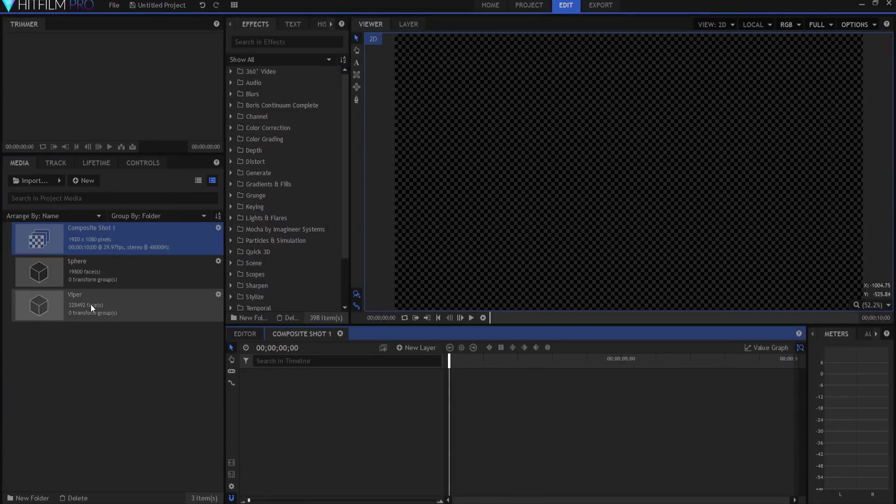
{"action": "left_click", "coordinate": [80, 304]}
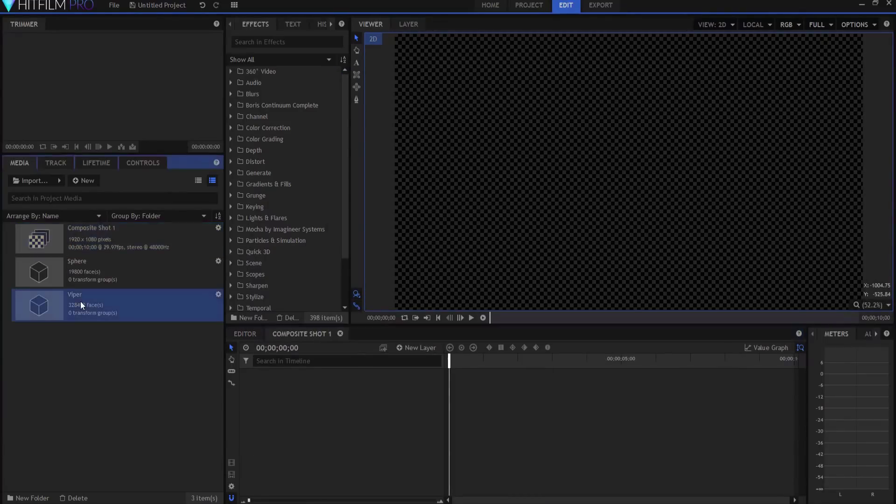
{"action": "left_click_drag", "start_coordinate": [81, 305], "coordinate": [351, 400]}
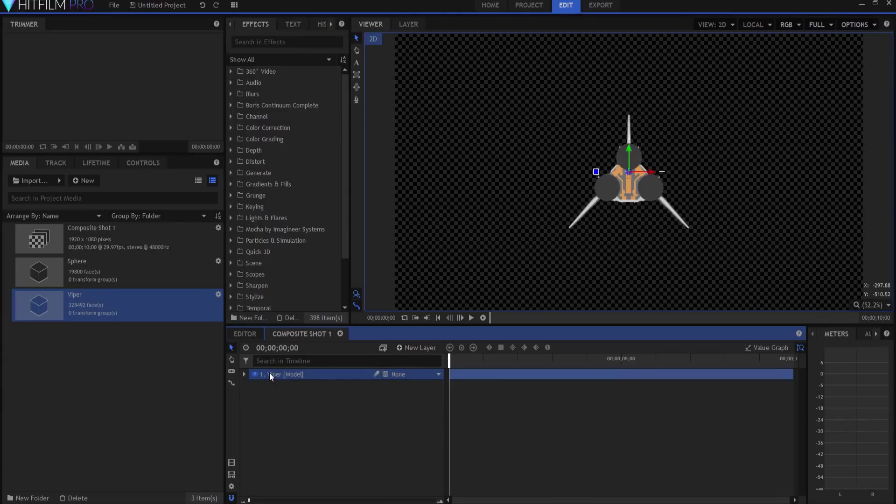
- Add a 3D point layer to the shot and accept adding a camera
{"action": "left_click", "coordinate": [416, 348]}
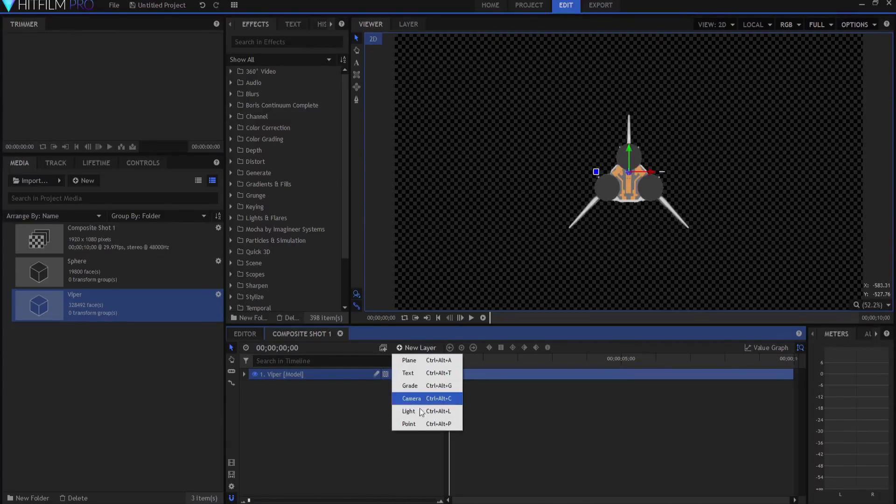
{"action": "left_click", "coordinate": [414, 424]}
{"action": "left_click", "coordinate": [386, 373]}
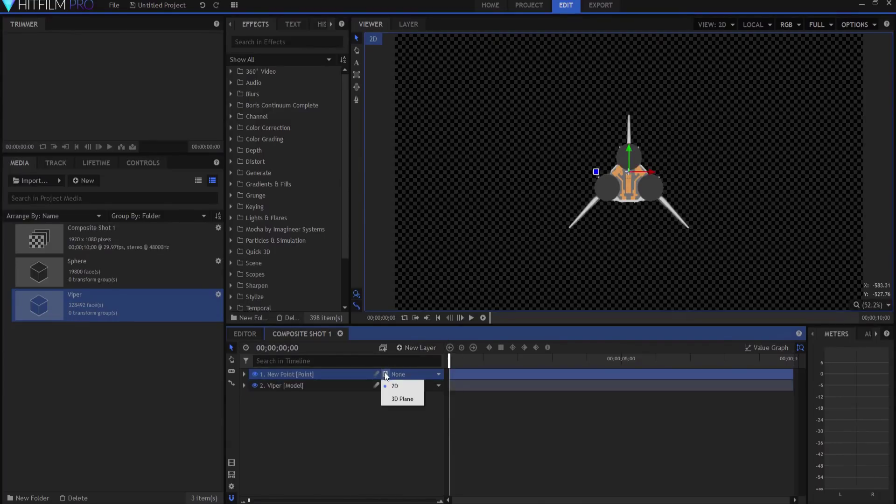
{"action": "left_click", "coordinate": [396, 400]}
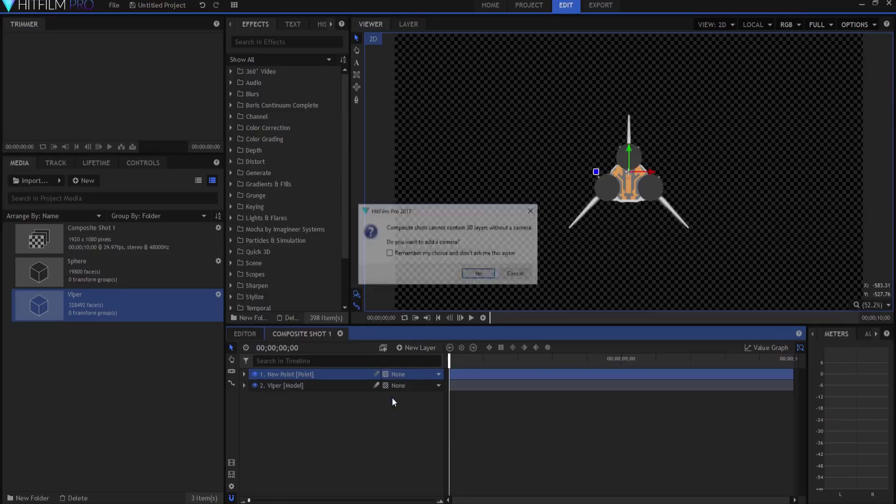
{"action": "left_click", "coordinate": [479, 274]}
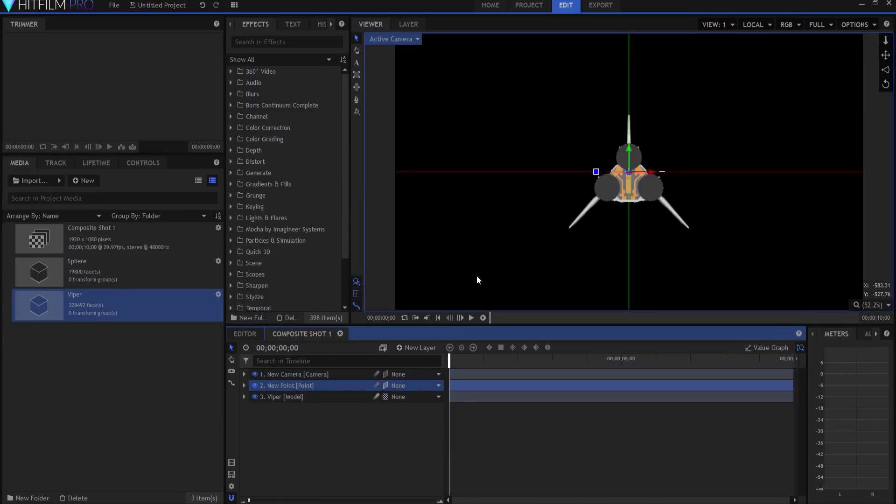
{"action": "left_click", "coordinate": [357, 282]}
- Parent the Viper model's transform to the New Point layer
{"action": "left_click", "coordinate": [281, 397]}
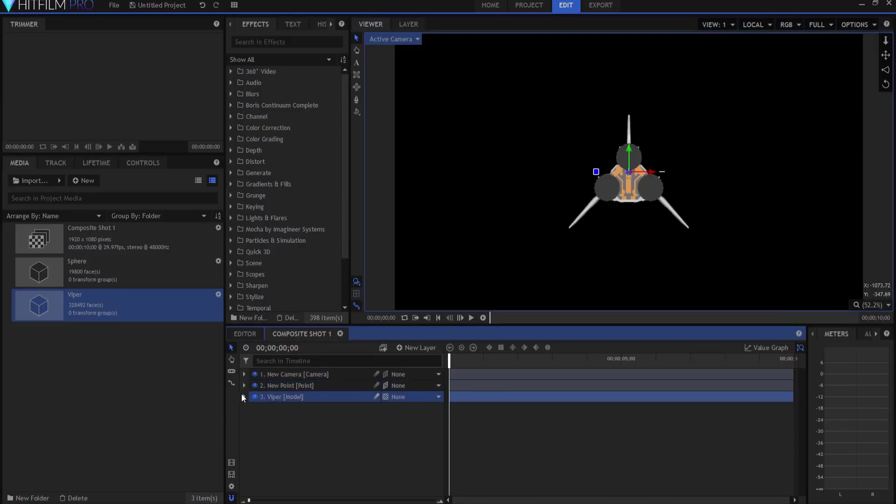
{"action": "left_click", "coordinate": [243, 397]}
{"action": "left_click", "coordinate": [253, 431]}
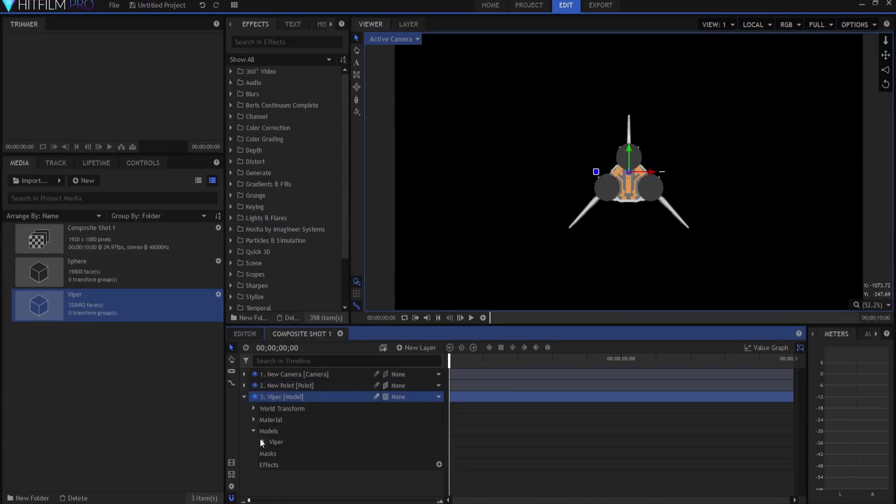
{"action": "left_click", "coordinate": [262, 441]}
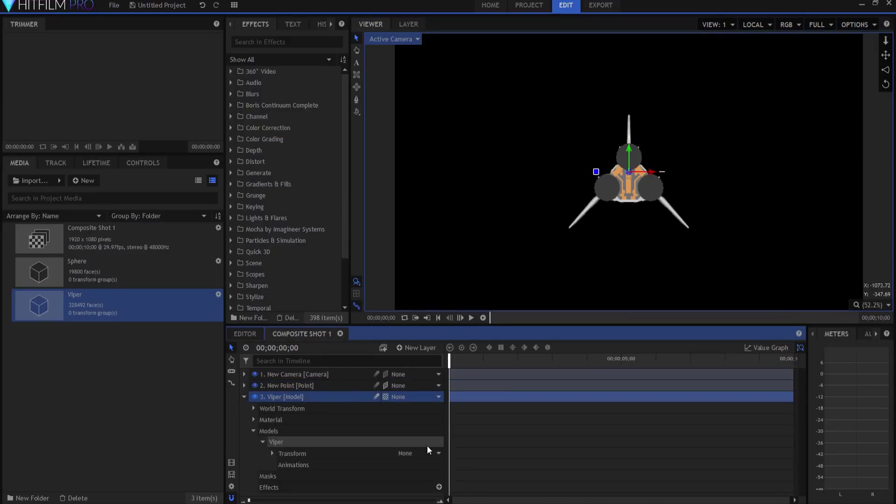
{"action": "left_click", "coordinate": [418, 453]}
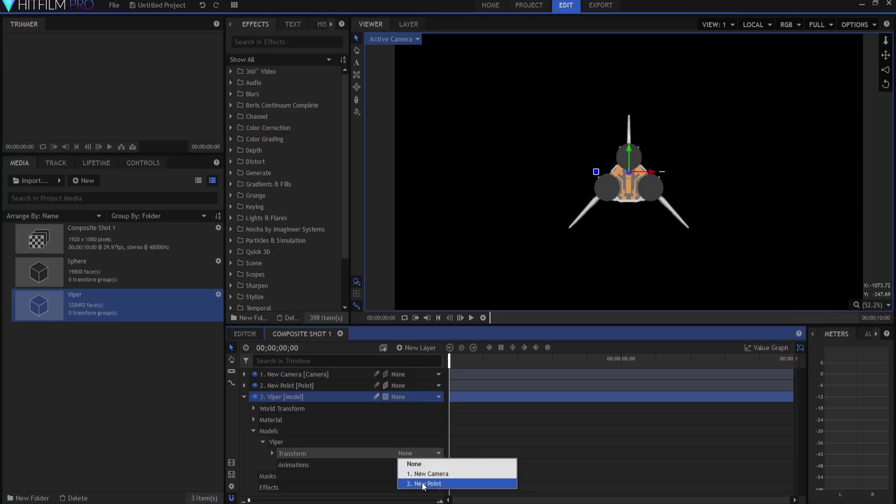
{"action": "left_click", "coordinate": [421, 483]}
- Rename the New Point layer to 'Viper Control'
{"action": "left_click", "coordinate": [243, 397]}
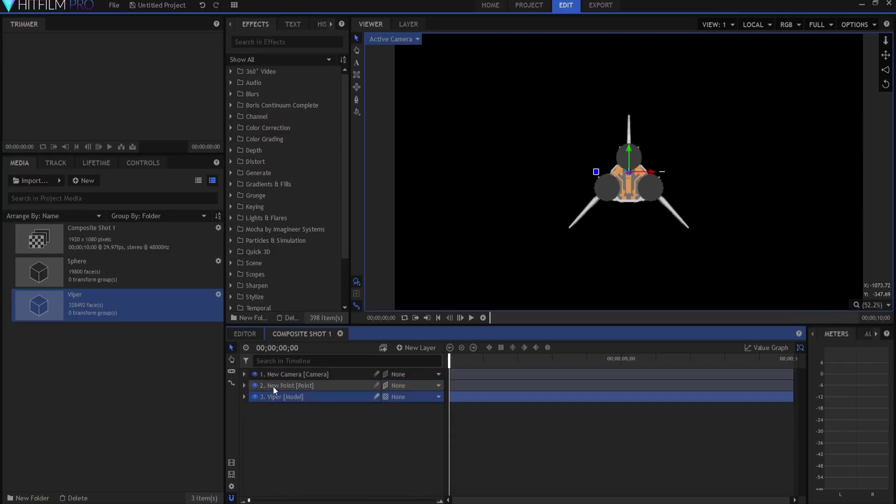
{"action": "left_click", "coordinate": [273, 386]}
{"action": "left_click", "coordinate": [274, 387]}
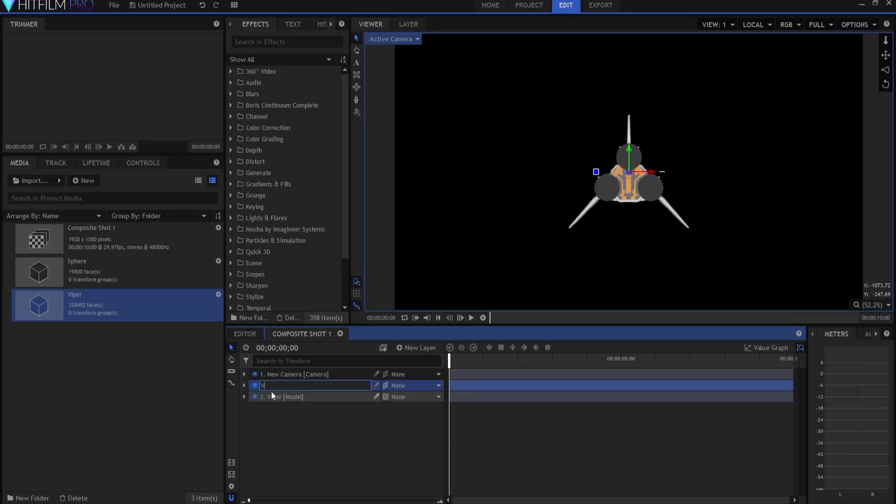
{"action": "type", "text": "Viper Control"}
{"action": "key", "text": "Return"}
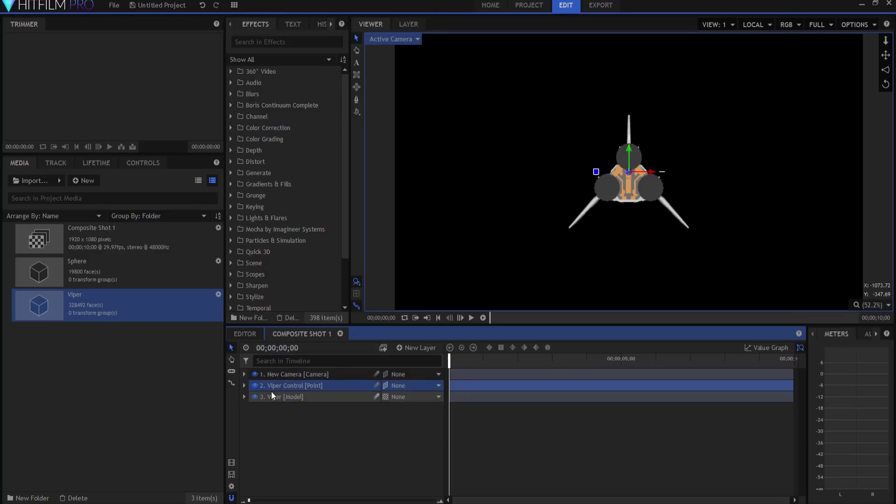
{"action": "left_click", "coordinate": [244, 386]}
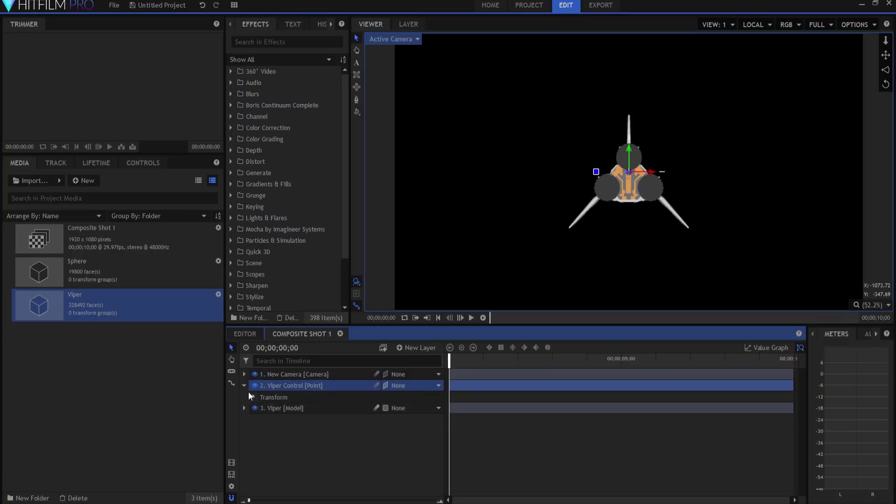
{"action": "left_click", "coordinate": [253, 396]}
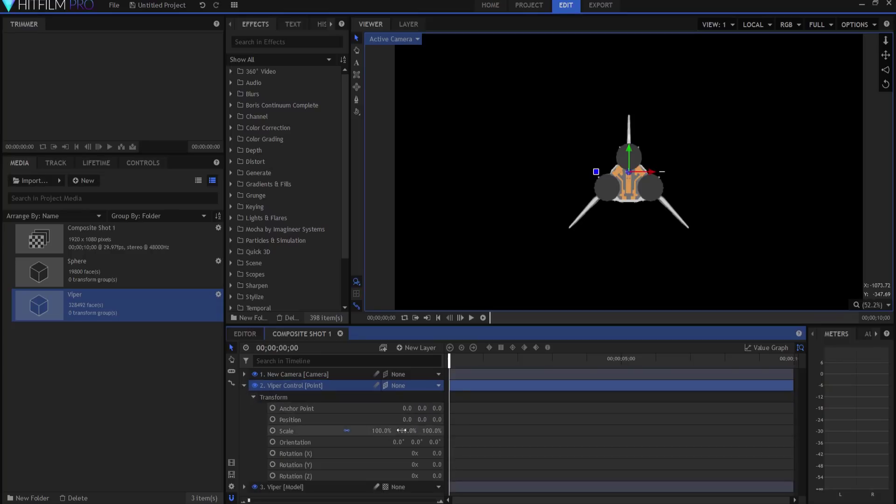
{"action": "left_click_drag", "start_coordinate": [437, 464], "coordinate": [464, 465]}
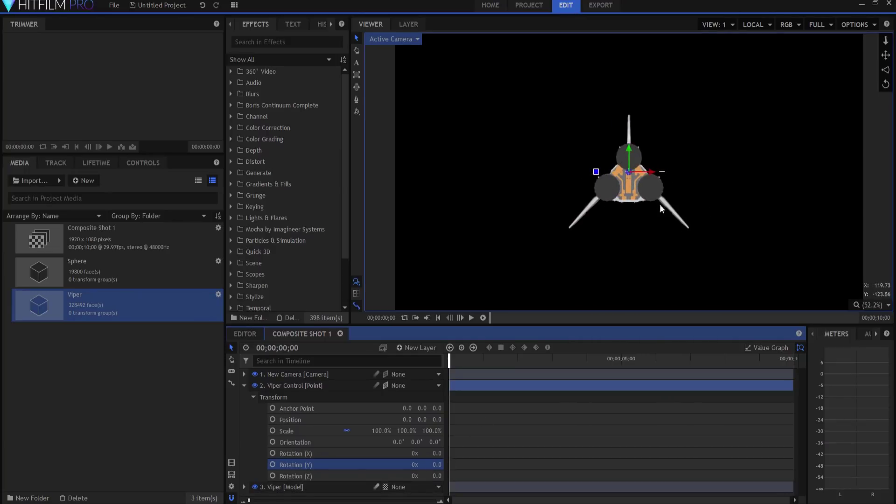
{"action": "left_click", "coordinate": [244, 386]}
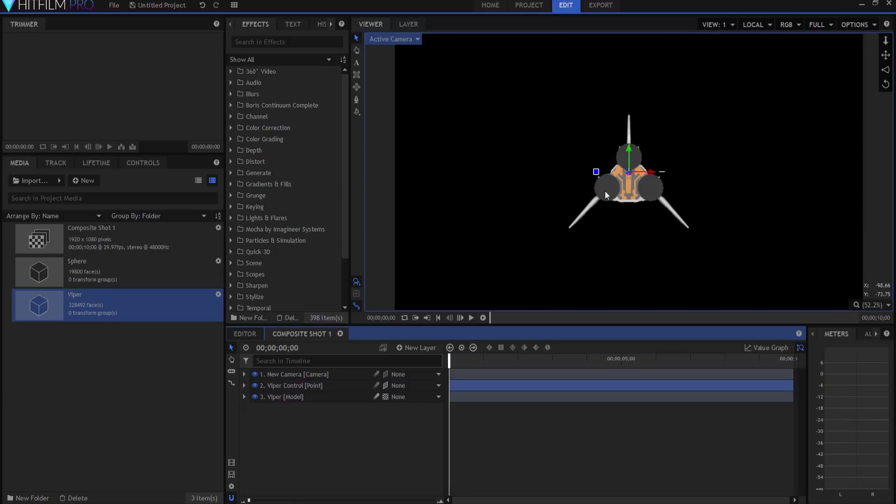
- Switch the viewer to Front and add a point layer named 'Top' above the Viper model
{"action": "left_click", "coordinate": [380, 40]}
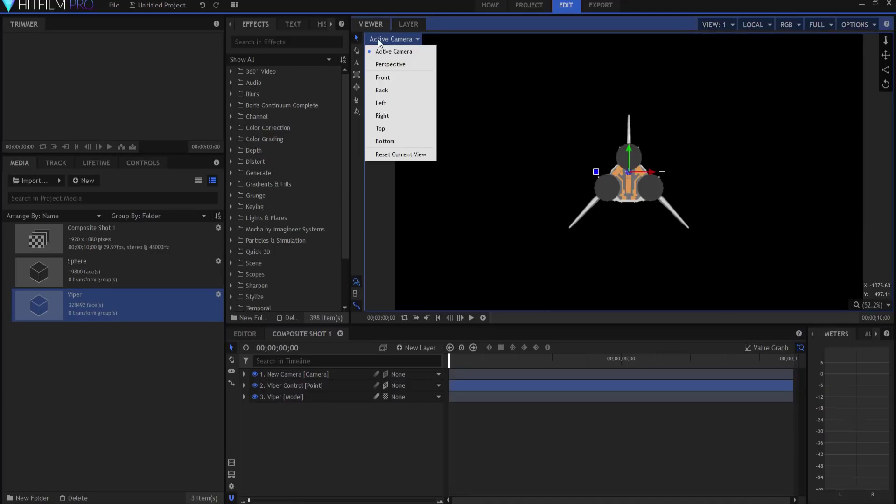
{"action": "left_click", "coordinate": [383, 77]}
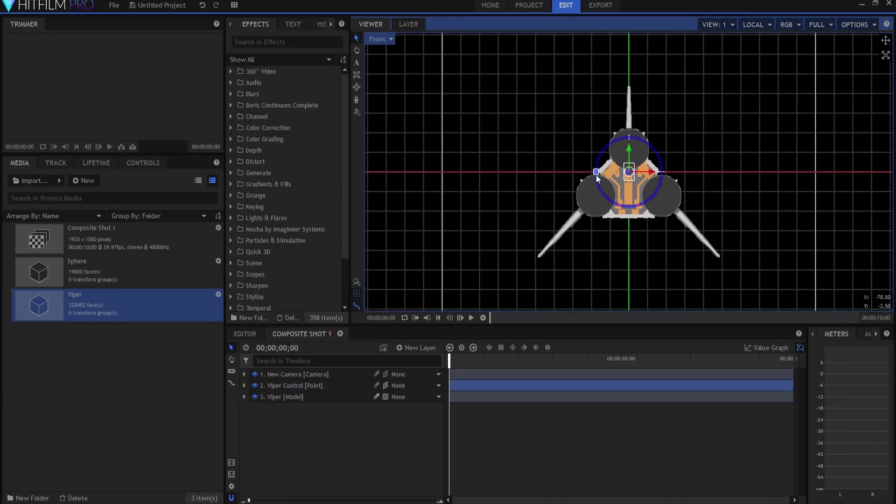
{"action": "left_click", "coordinate": [414, 349]}
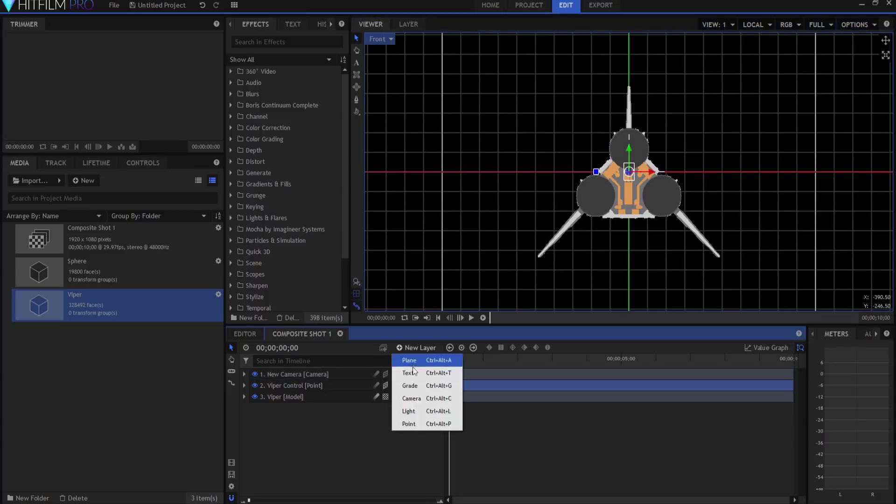
{"action": "left_click", "coordinate": [416, 425]}
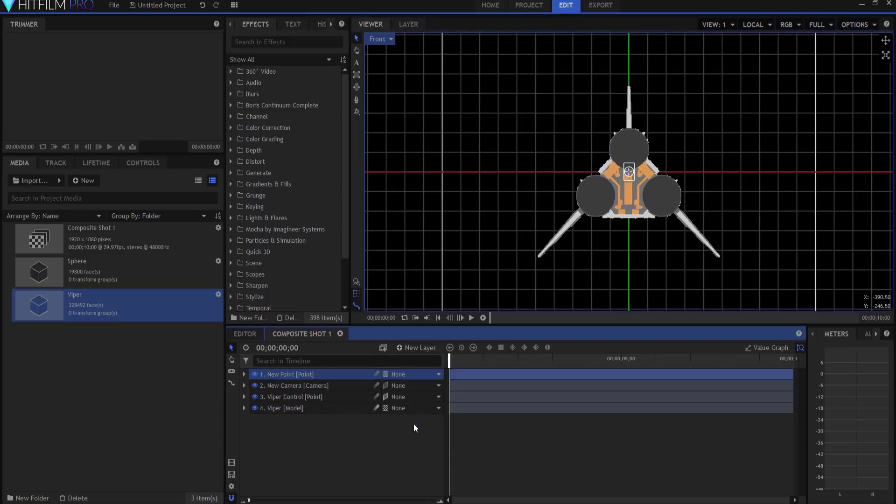
{"action": "left_click_drag", "start_coordinate": [283, 376], "coordinate": [282, 404]}
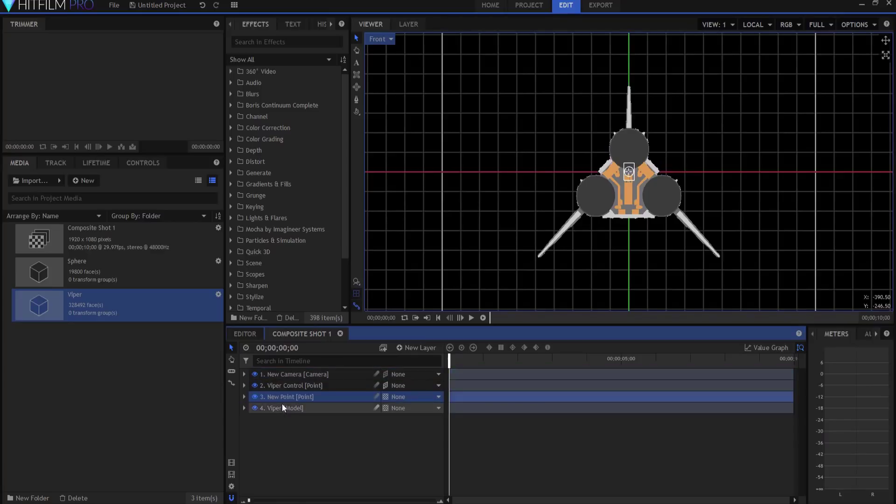
{"action": "double_click", "coordinate": [279, 399]}
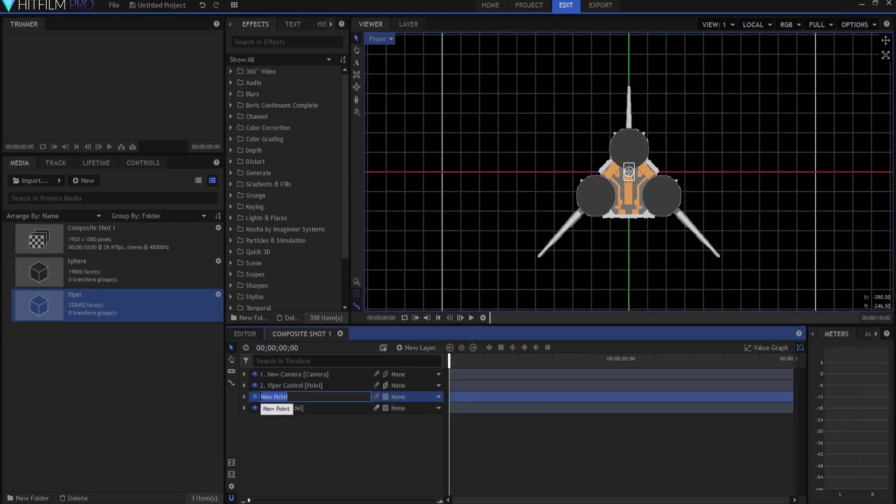
{"action": "type", "text": "Top"}
{"action": "key", "text": "Return"}
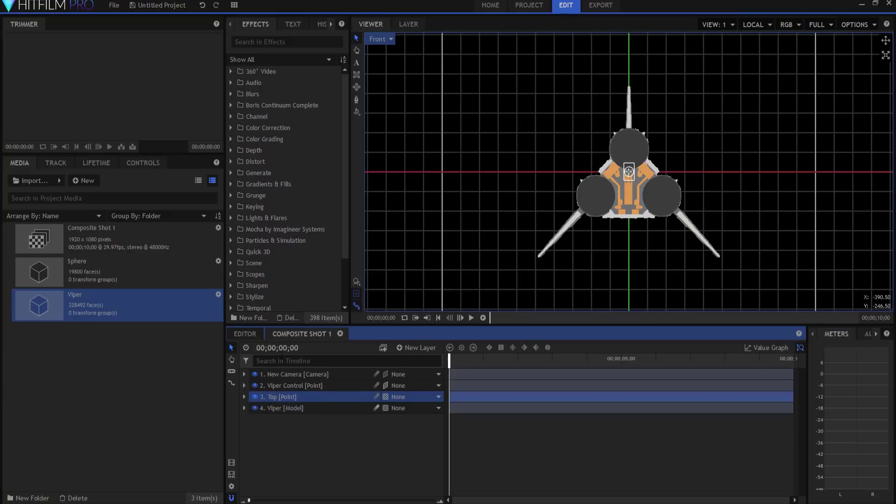
- Make the Top point 3D and raise it onto the ship's top engine sphere
{"action": "left_click", "coordinate": [244, 397]}
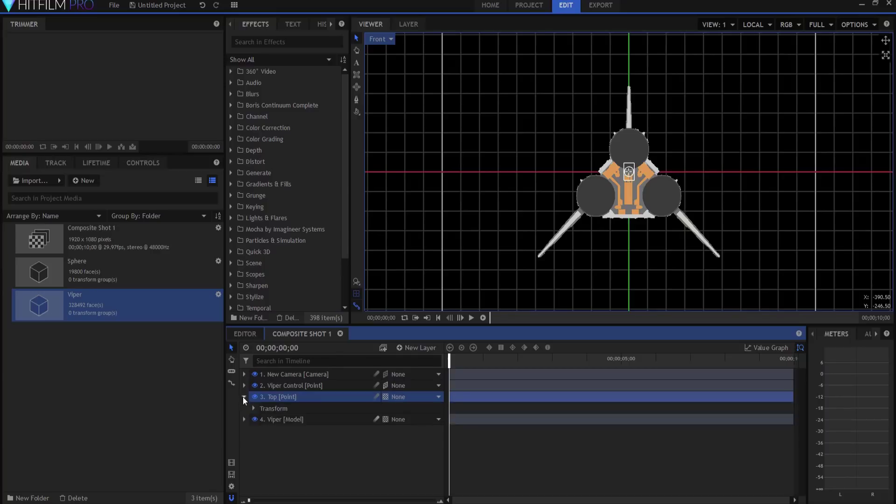
{"action": "left_click", "coordinate": [267, 408]}
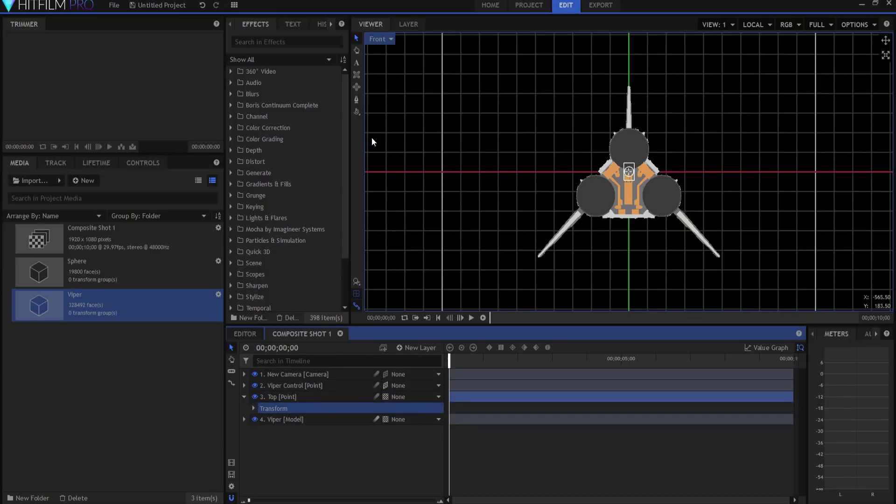
{"action": "left_click", "coordinate": [384, 397]}
{"action": "left_click", "coordinate": [397, 419]}
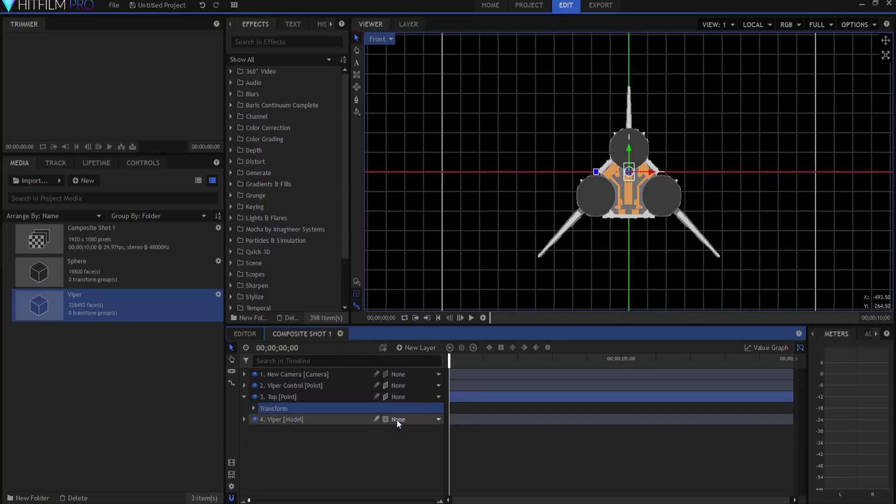
{"action": "left_click", "coordinate": [629, 149]}
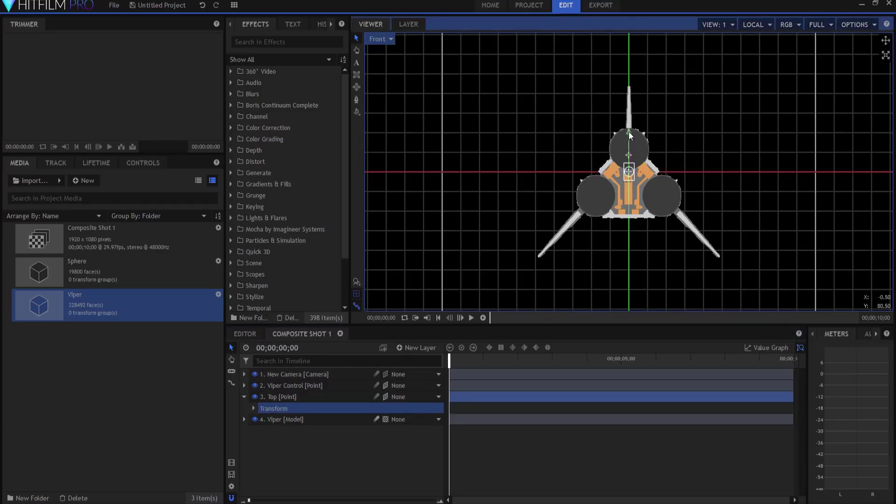
{"action": "scroll", "coordinate": [624, 153], "scroll_direction": "up", "scroll_amount": 5}
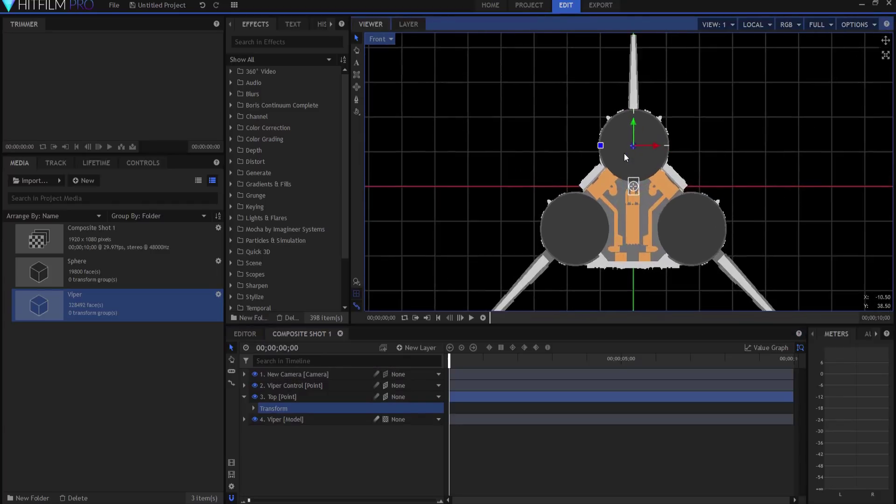
{"action": "left_click_drag", "start_coordinate": [644, 111], "coordinate": [667, 136]}
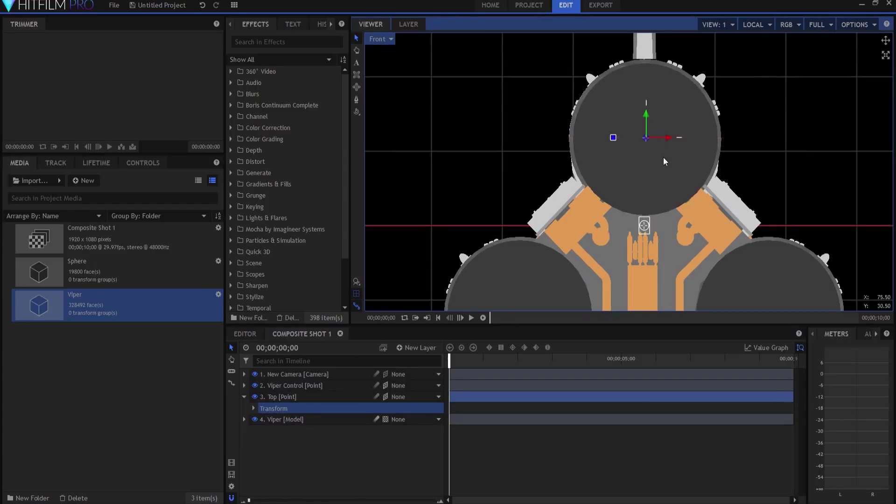
{"action": "left_click", "coordinate": [263, 398]}
- Duplicate the Top point layer and rename the copy 'Left'
{"action": "right_click", "coordinate": [275, 400]}
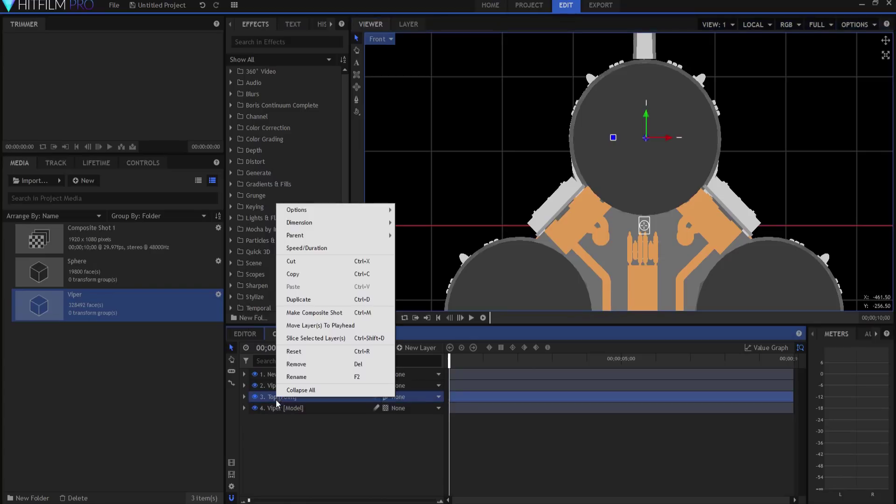
{"action": "left_click", "coordinate": [309, 300]}
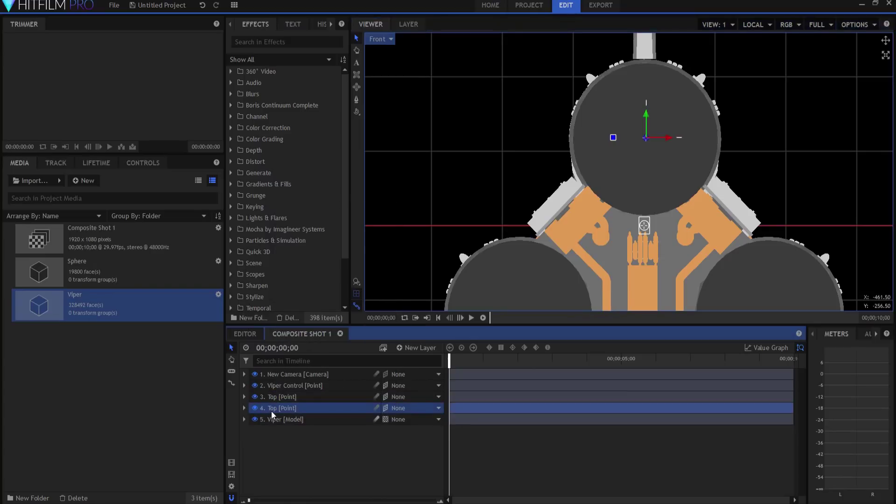
{"action": "double_click", "coordinate": [273, 409]}
{"action": "type", "text": "Left"}
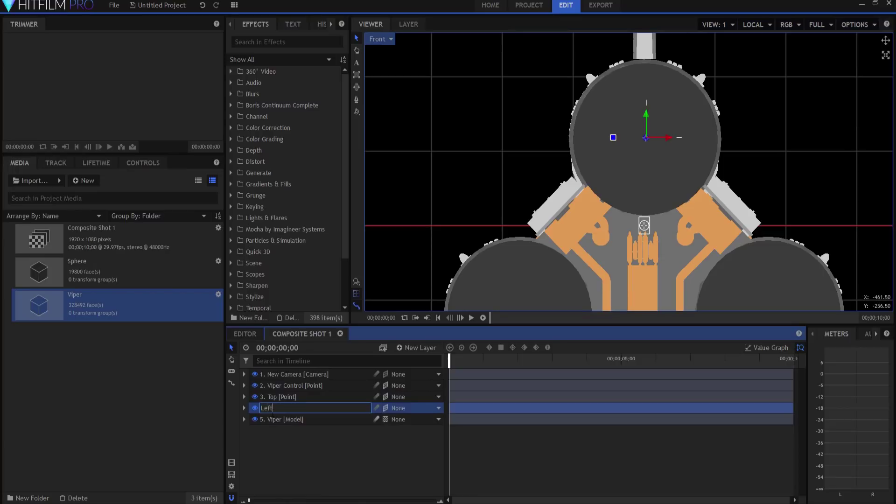
{"action": "key", "text": "Return"}
- Position the Left point over the Viper's lower-left engine sphere
{"action": "left_click_drag", "start_coordinate": [652, 114], "coordinate": [646, 271]}
{"action": "left_click_drag", "start_coordinate": [668, 307], "coordinate": [537, 307]}
{"action": "key", "text": "h"}
{"action": "left_click_drag", "start_coordinate": [573, 224], "coordinate": [635, 117]}
{"action": "key", "text": "v"}
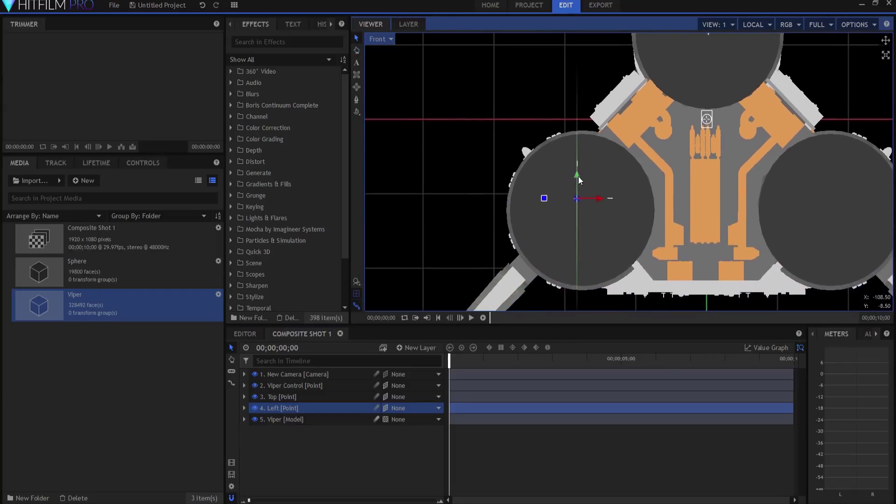
{"action": "left_click_drag", "start_coordinate": [578, 187], "coordinate": [601, 209]}
- Duplicate the Left point layer and rename the copy 'Right'
{"action": "right_click", "coordinate": [277, 408]}
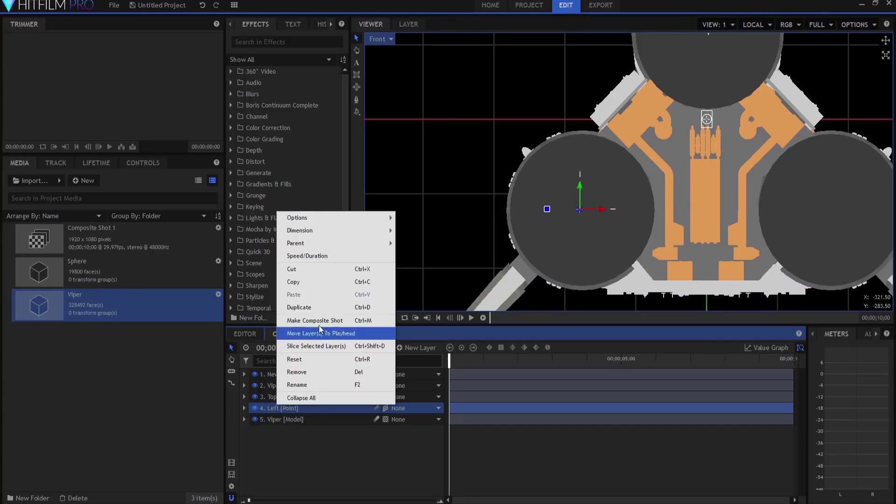
{"action": "left_click", "coordinate": [317, 309]}
{"action": "double_click", "coordinate": [273, 418]}
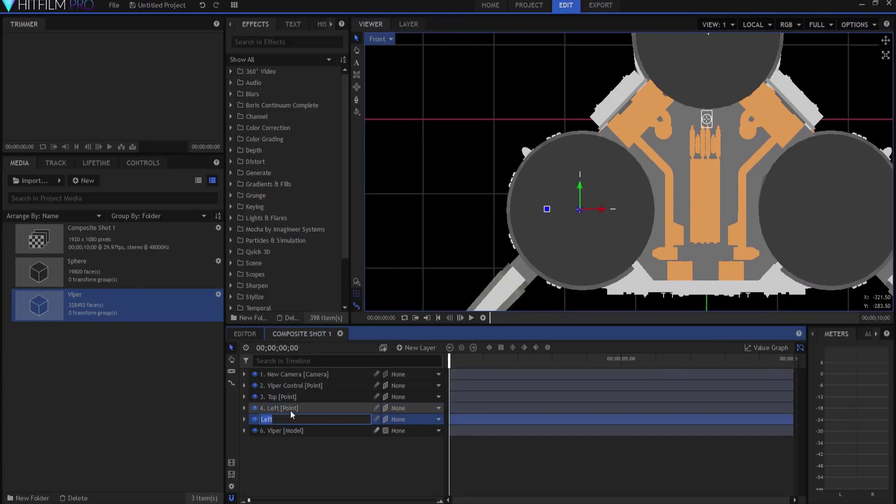
{"action": "type", "text": "Right"}
{"action": "key", "text": "Return"}
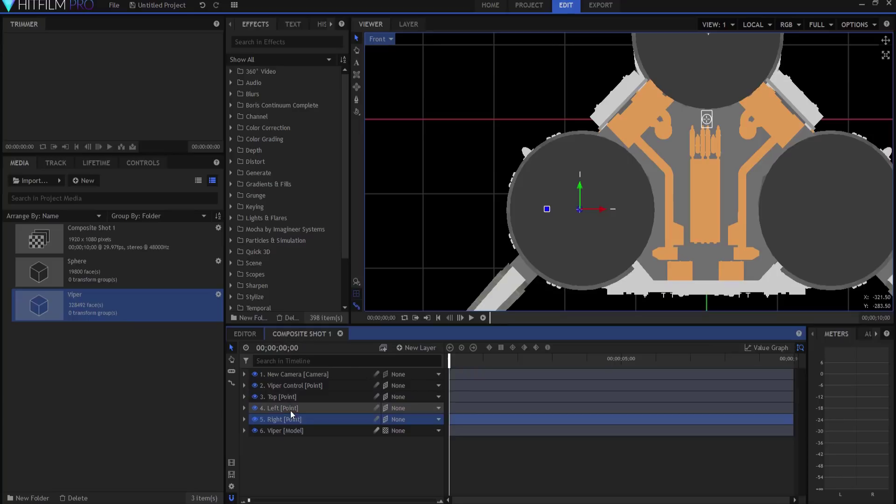
- Move the Right point onto the right engine sphere and reframe the Front view on the ship
{"action": "left_click_drag", "start_coordinate": [603, 212], "coordinate": [707, 212]}
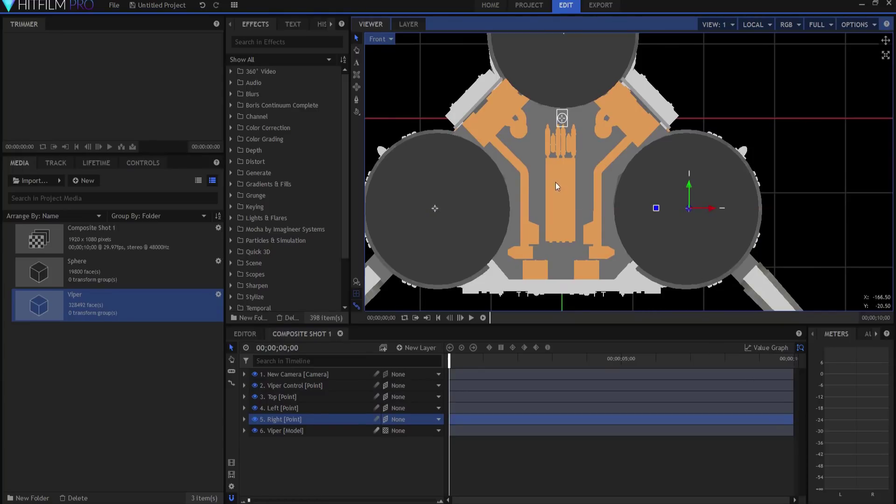
{"action": "scroll", "coordinate": [558, 180], "scroll_direction": "down", "scroll_amount": 5}
{"action": "left_click_drag", "start_coordinate": [580, 205], "coordinate": [640, 239]}
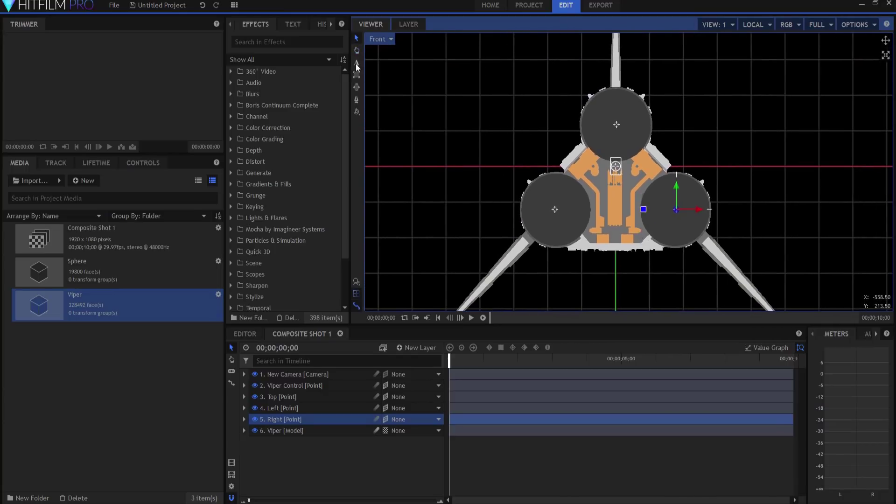
- In the Left view, drag the Top, Left and Right points together back to the Viper's rear engines
{"action": "left_click", "coordinate": [377, 40]}
{"action": "left_click", "coordinate": [381, 103]}
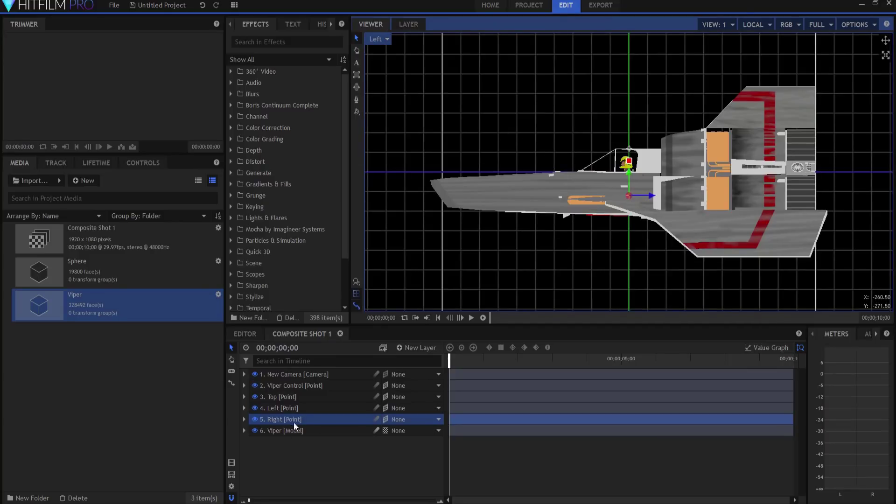
{"action": "left_click", "coordinate": [279, 396]}
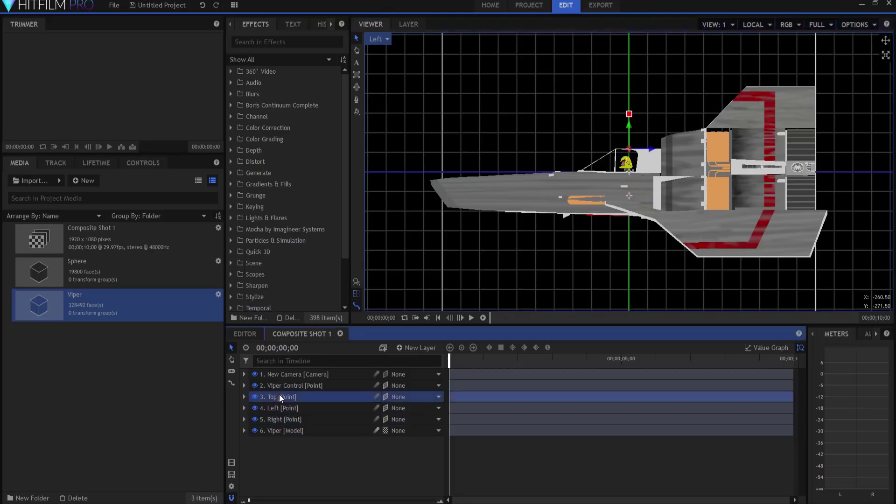
{"action": "left_click", "coordinate": [279, 419], "text": "shift"}
{"action": "left_click", "coordinate": [647, 196]}
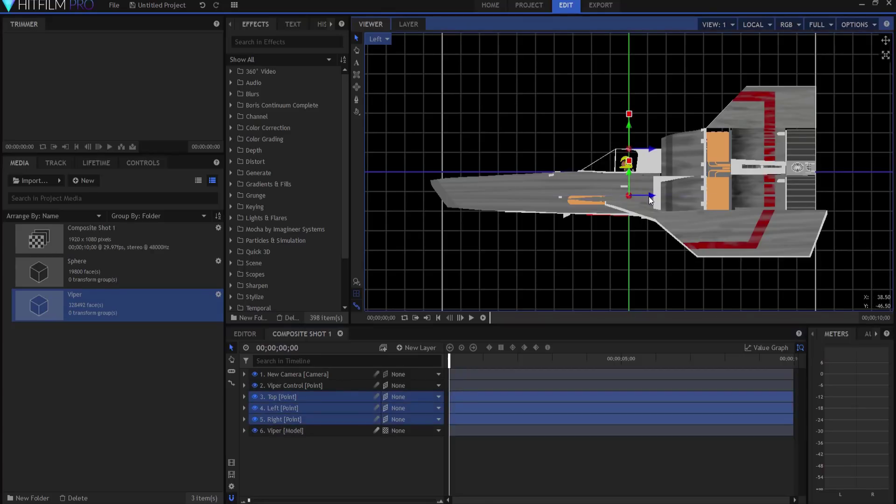
{"action": "left_click", "coordinate": [666, 199]}
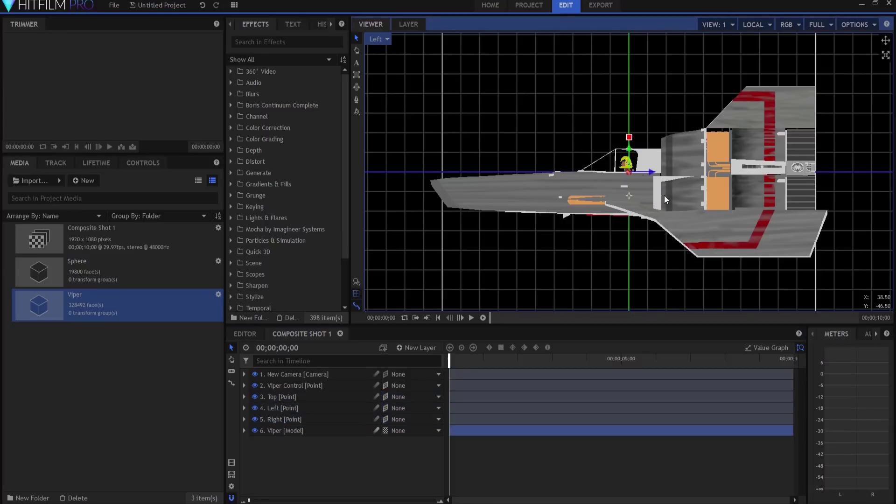
{"action": "left_click", "coordinate": [265, 398]}
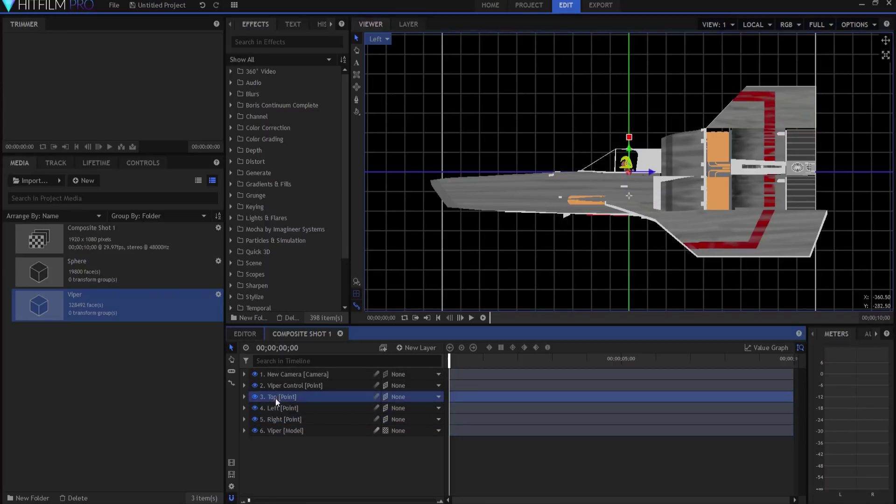
{"action": "left_click", "coordinate": [275, 418], "text": "shift"}
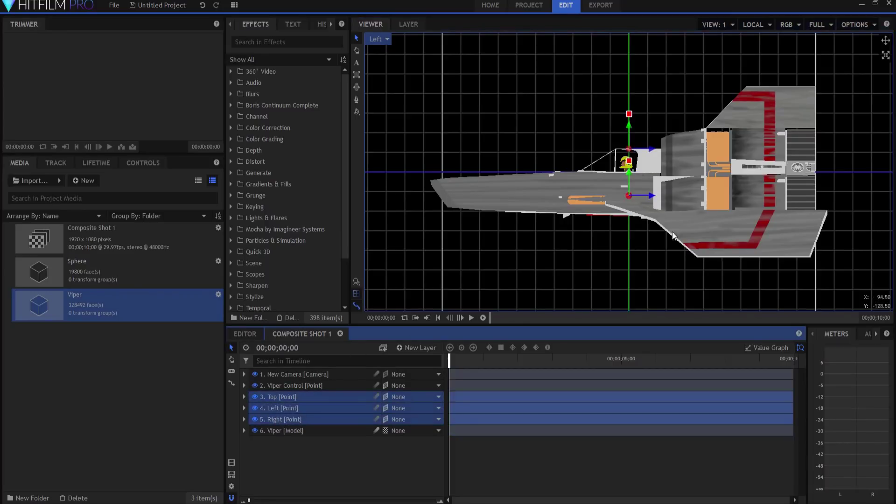
{"action": "left_click_drag", "start_coordinate": [651, 195], "coordinate": [822, 191]}
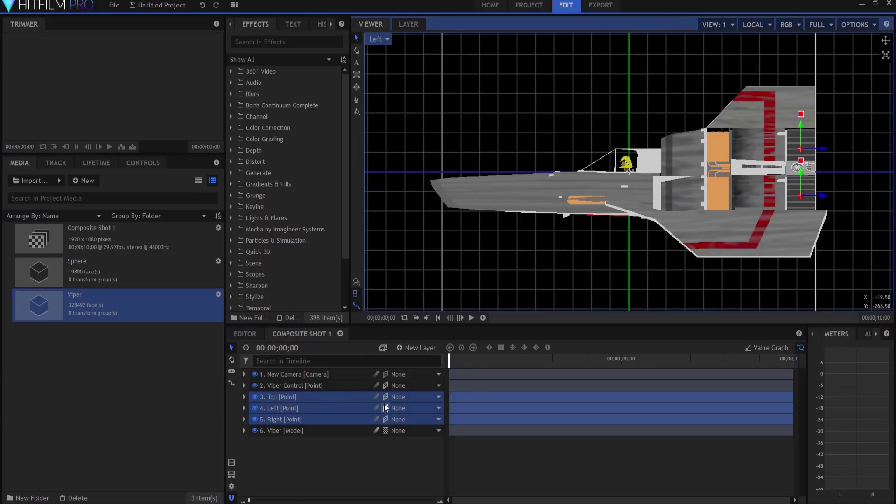
{"action": "left_click", "coordinate": [404, 396]}
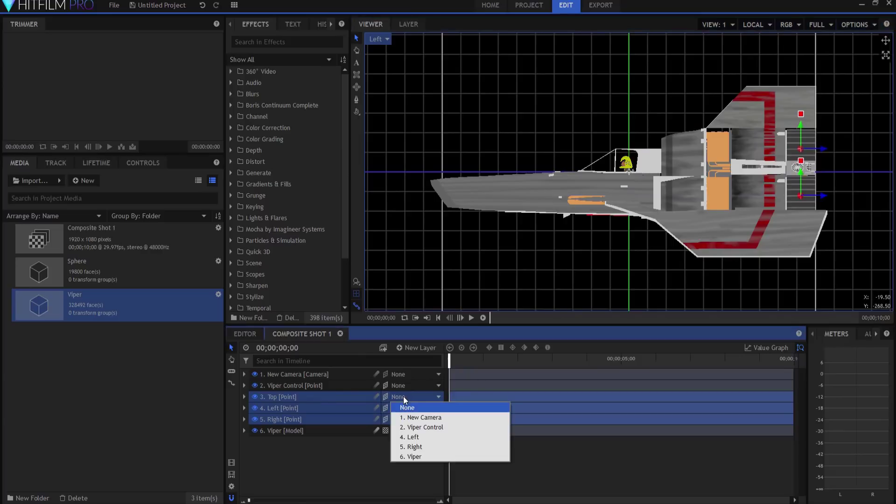
- Parent Top, Left and Right to '2. Viper Control' and view the scene through the Active Camera
{"action": "left_click", "coordinate": [417, 427]}
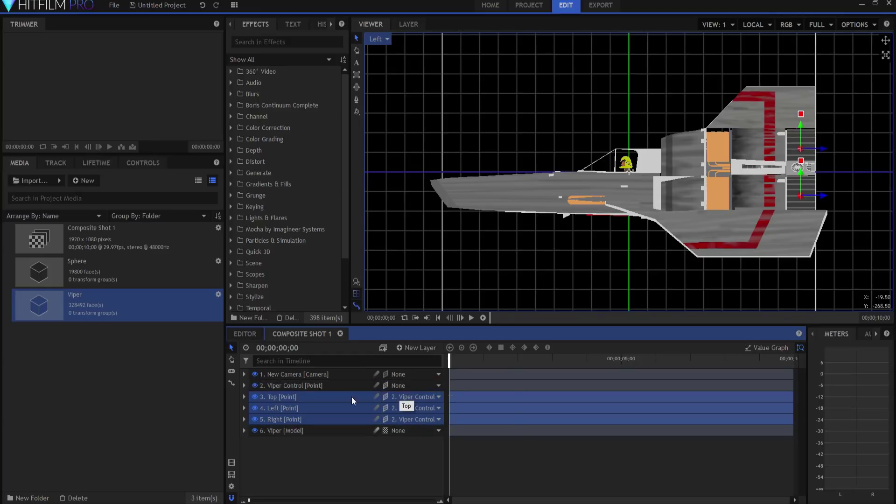
{"action": "left_click", "coordinate": [377, 39]}
{"action": "left_click", "coordinate": [383, 50]}
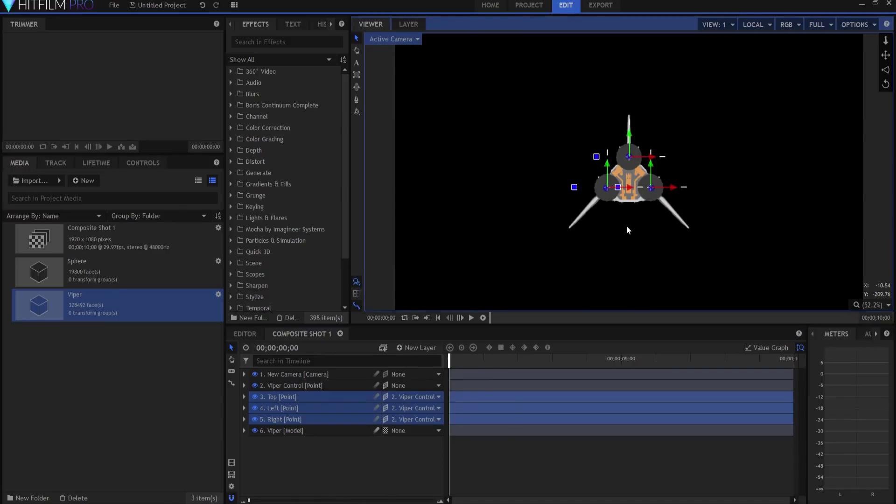
{"action": "left_click", "coordinate": [281, 477]}
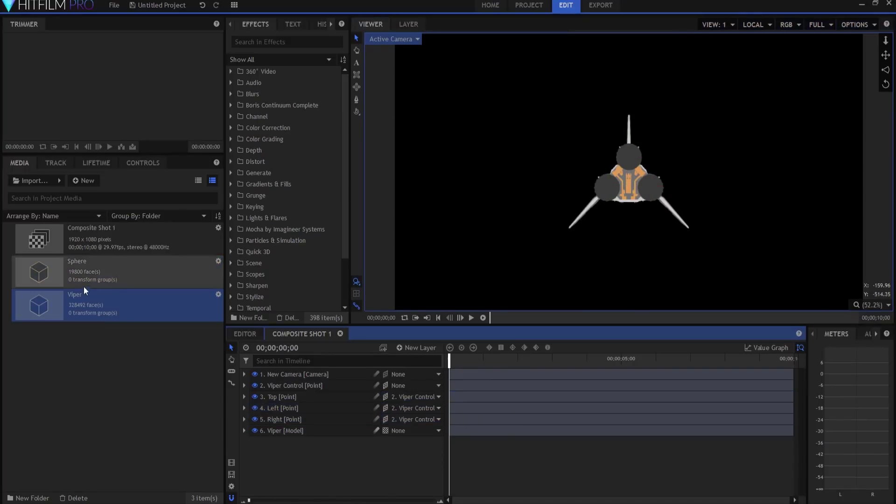
- Add the Sphere model as layer 6 and uncheck its Illuminated and Receives Shadows material options
{"action": "left_click_drag", "start_coordinate": [43, 264], "coordinate": [290, 426]}
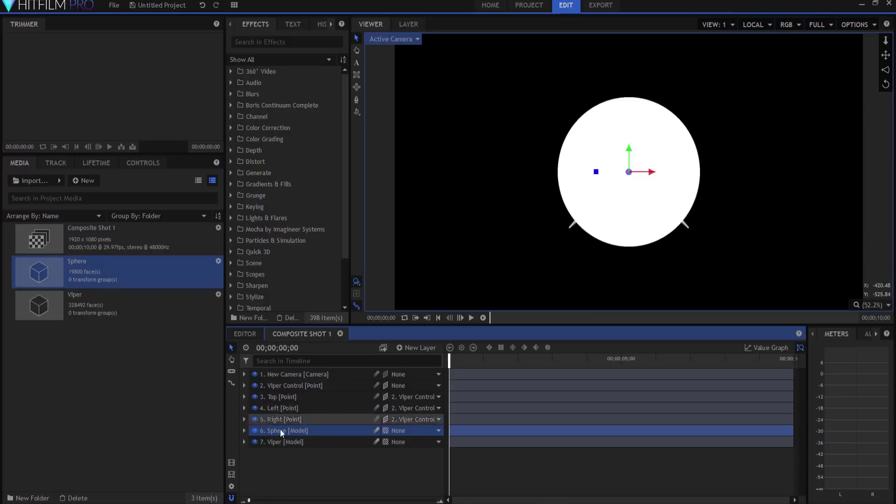
{"action": "left_click", "coordinate": [244, 430]}
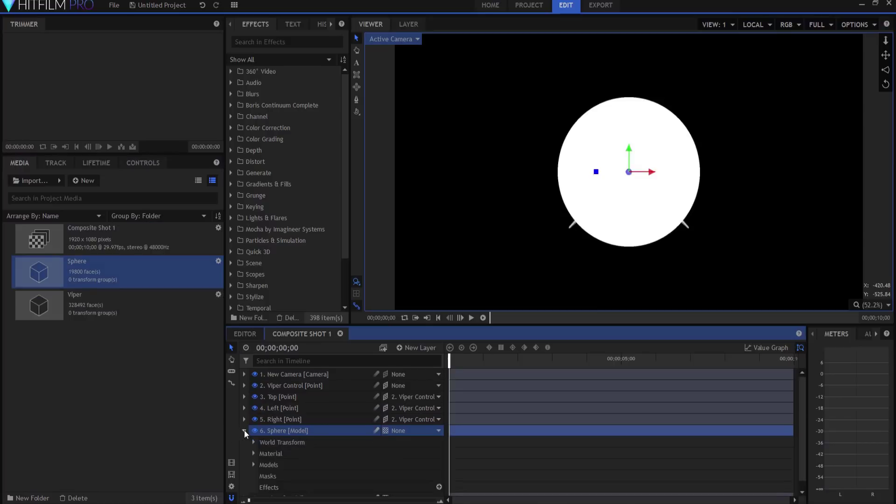
{"action": "left_click", "coordinate": [254, 453]}
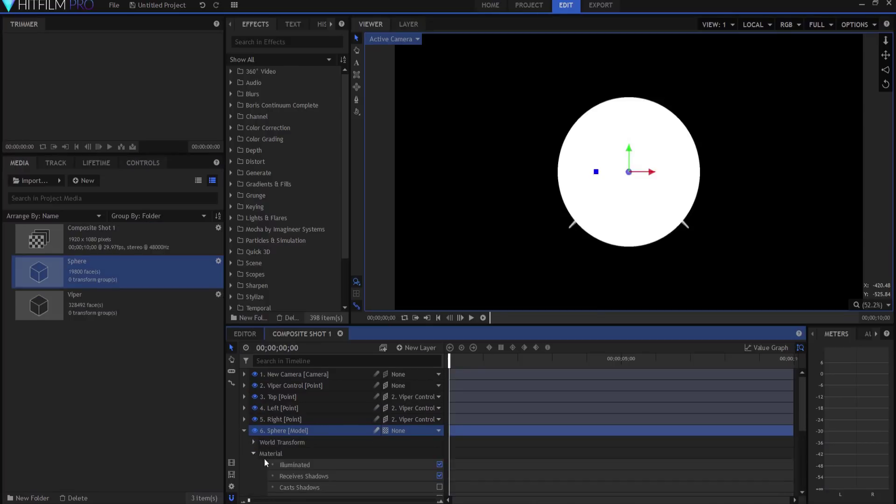
{"action": "left_click", "coordinate": [440, 465]}
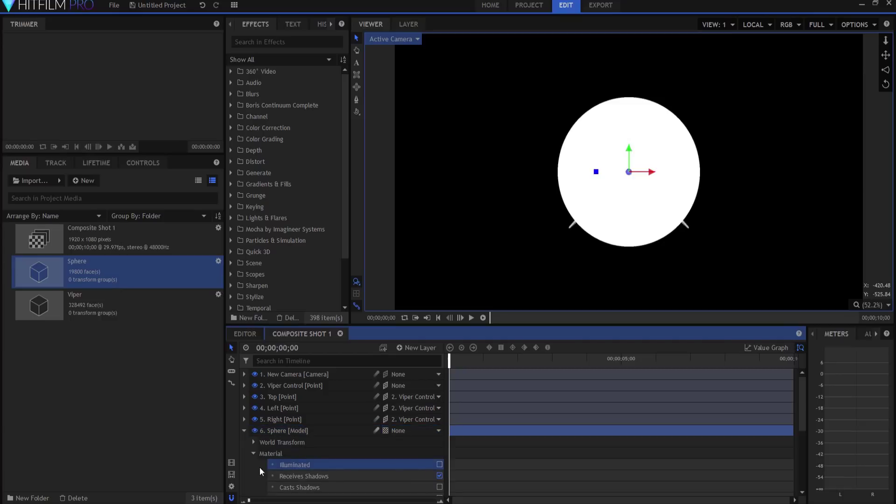
{"action": "left_click", "coordinate": [439, 475]}
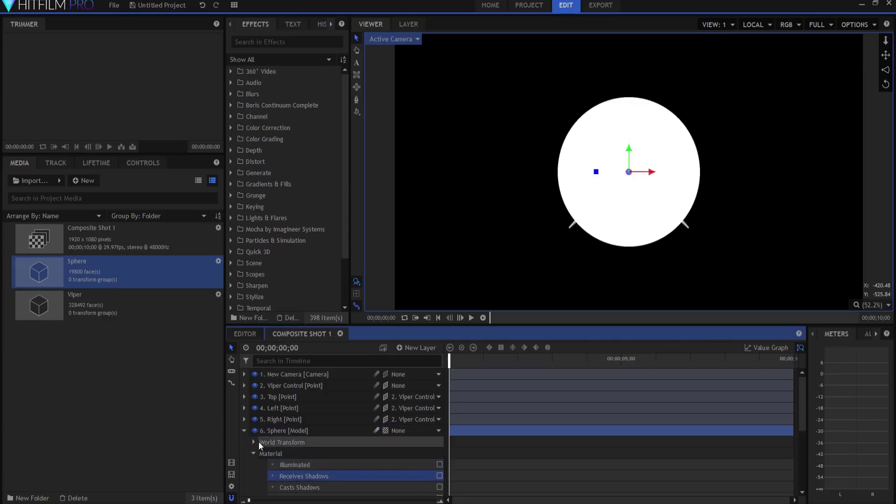
{"action": "left_click", "coordinate": [254, 453]}
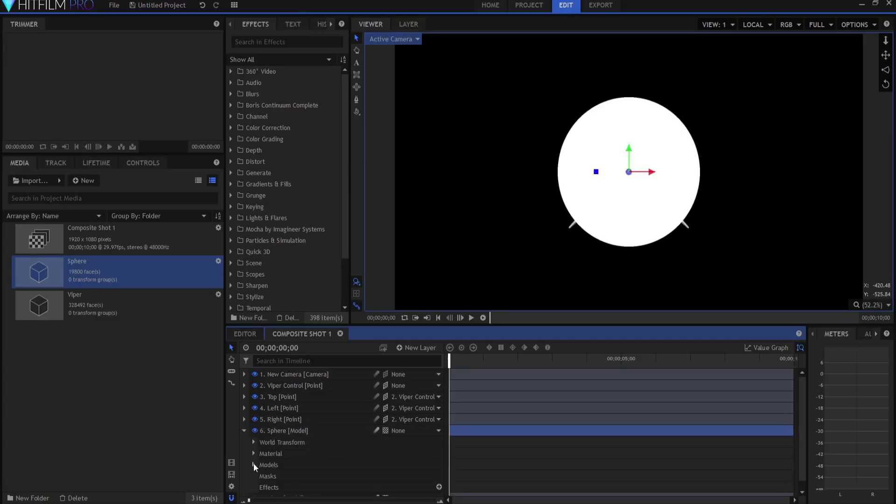
- Rename the Sphere layer's model to 'Top' and scrub its transform scale down to 17%
{"action": "left_click", "coordinate": [254, 464]}
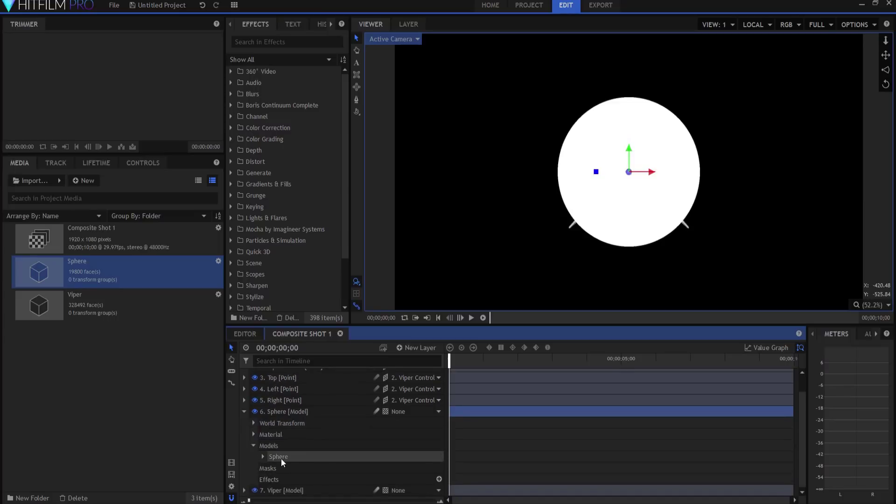
{"action": "double_click", "coordinate": [281, 458]}
{"action": "key", "text": "BackSpace"}
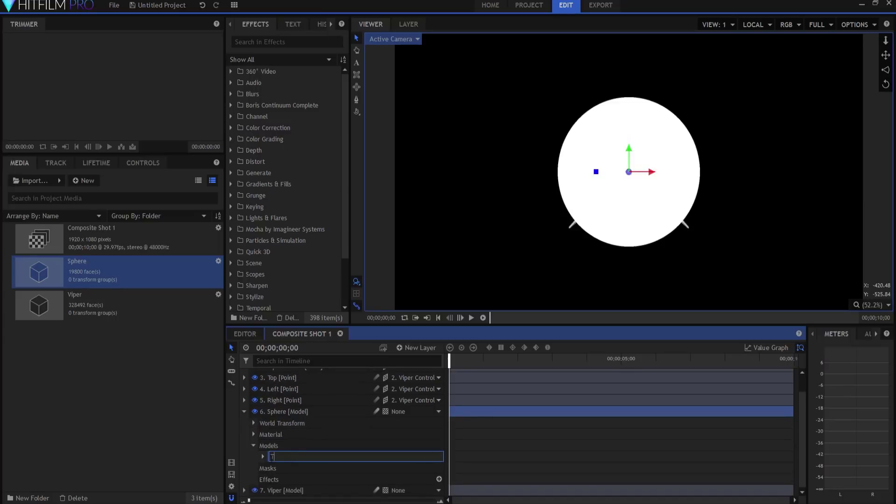
{"action": "key", "text": "Return"}
{"action": "left_click", "coordinate": [264, 456]}
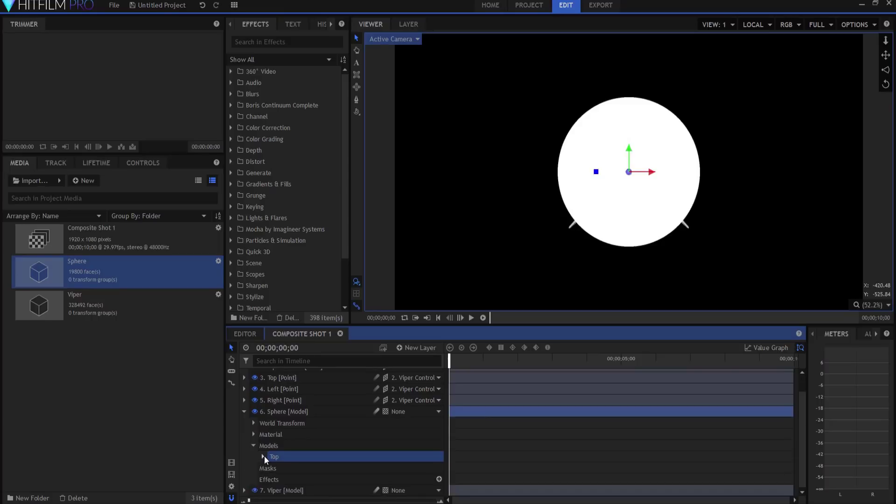
{"action": "scroll", "coordinate": [280, 475], "scroll_direction": "down", "scroll_amount": 1}
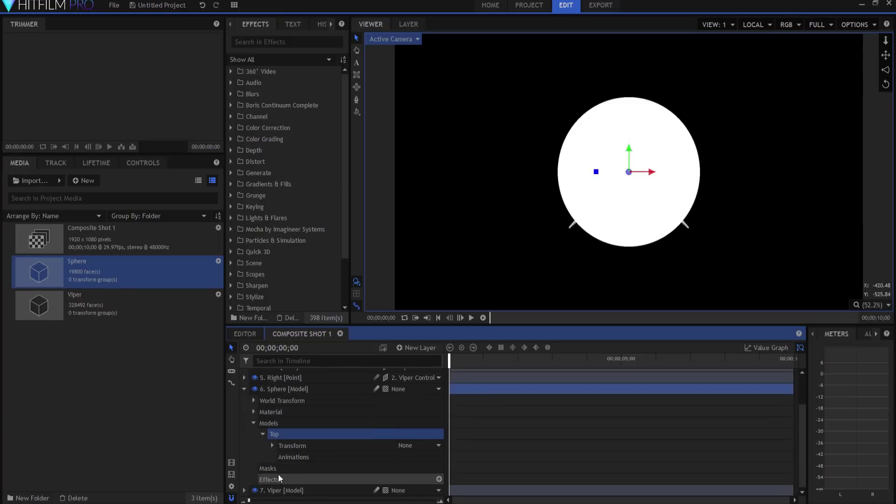
{"action": "left_click", "coordinate": [273, 445]}
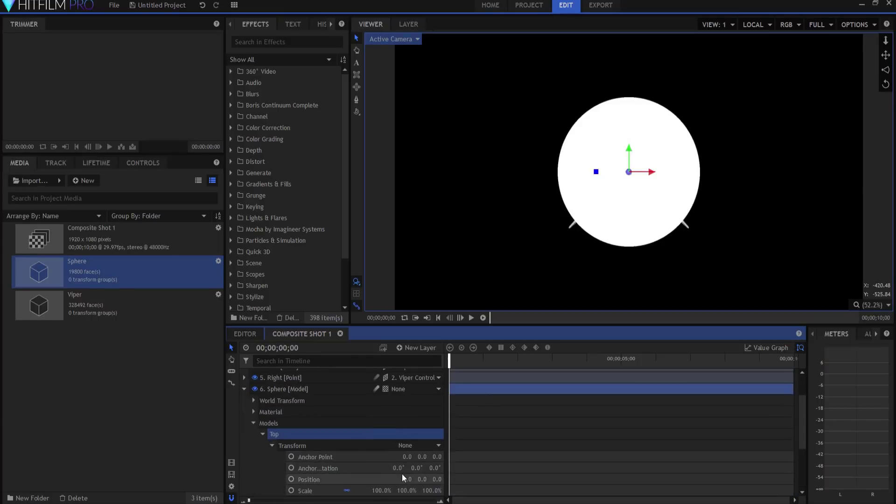
{"action": "left_click_drag", "start_coordinate": [382, 491], "coordinate": [346, 490]}
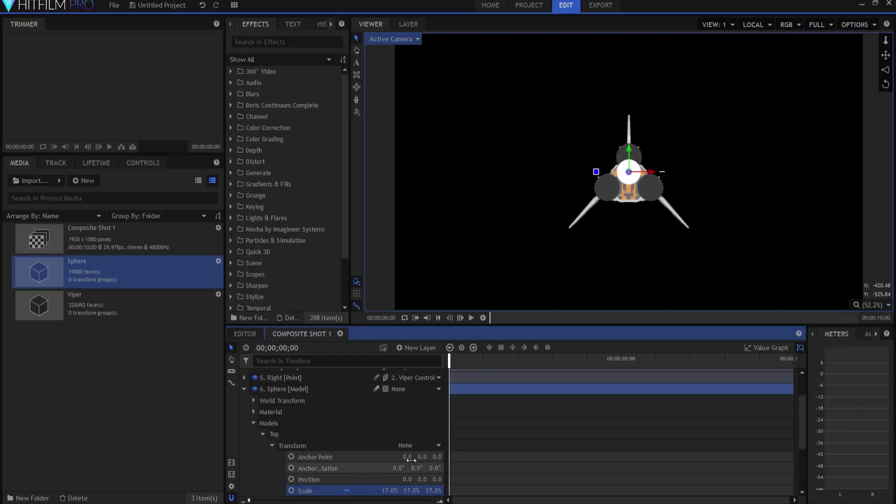
- Parent the Top sphere model to '3. Top' and set its position to 0, 0, 0
{"action": "left_click", "coordinate": [406, 446]}
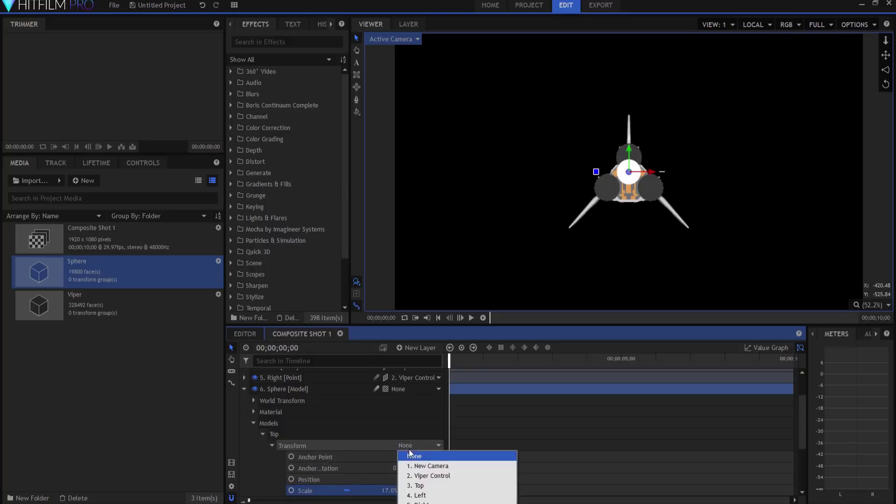
{"action": "left_click", "coordinate": [419, 486]}
{"action": "left_click", "coordinate": [387, 480]}
{"action": "type", "text": "0"}
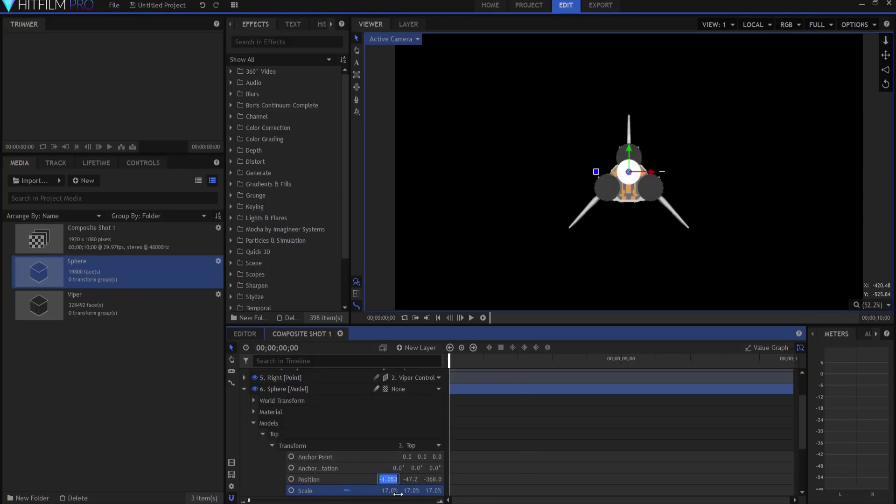
{"action": "key", "text": "Tab"}
{"action": "type", "text": "0"}
{"action": "key", "text": "Tab"}
{"action": "type", "text": "0"}
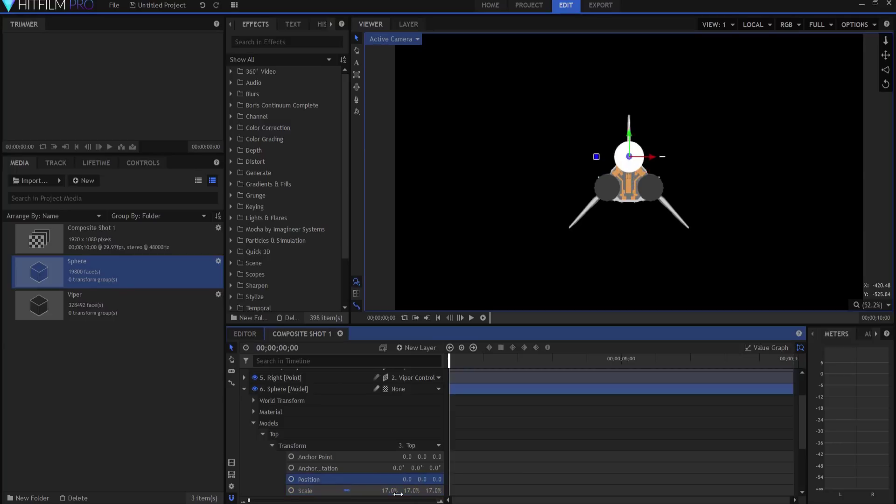
{"action": "key", "text": "Return"}
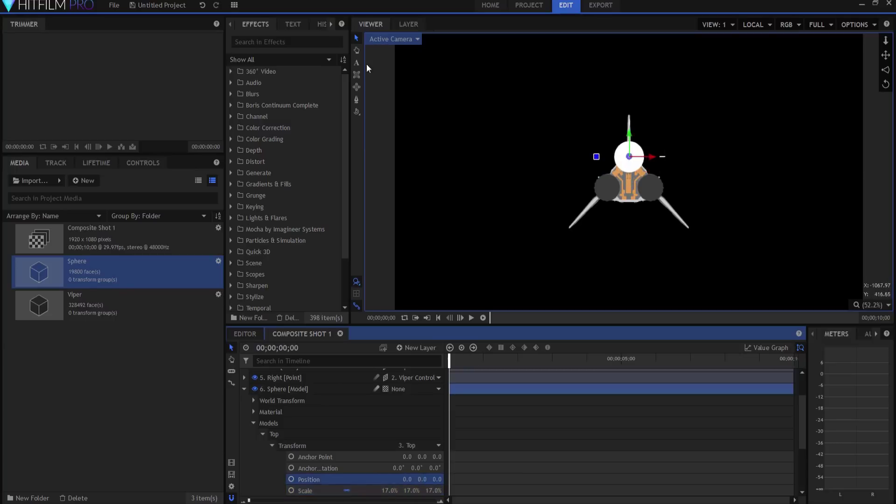
- Switch the viewer to Front, zoom in, and scale the Top sphere down to 12%
{"action": "left_click", "coordinate": [394, 38]}
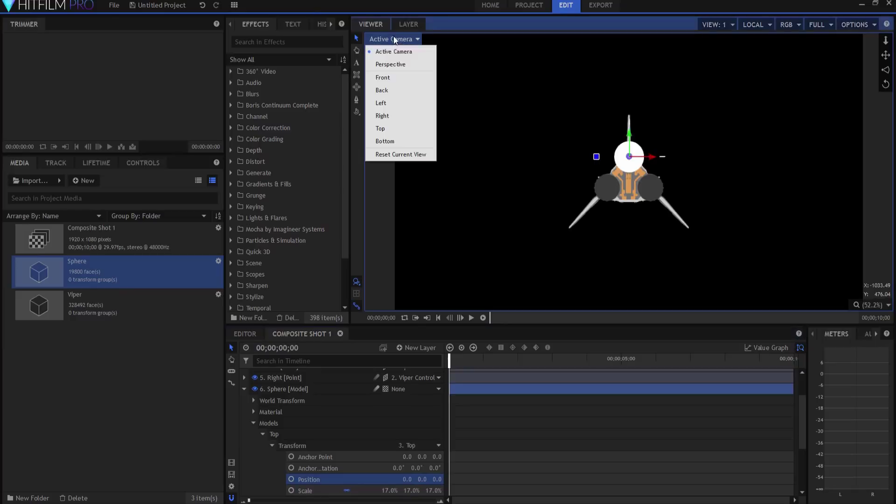
{"action": "left_click", "coordinate": [386, 75]}
{"action": "scroll", "coordinate": [616, 120], "scroll_direction": "up", "scroll_amount": 5}
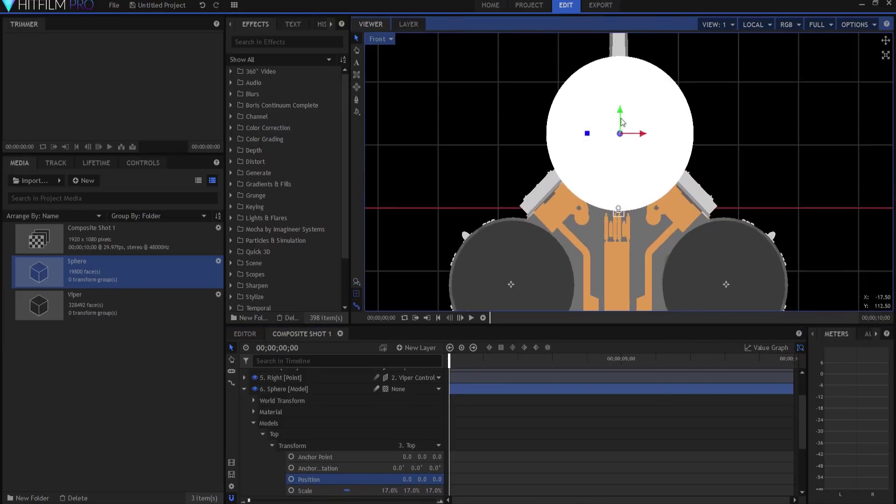
{"action": "mouse_move", "coordinate": [389, 491]}
{"action": "left_mouse_down"}
{"action": "mouse_move", "coordinate": [366, 490]}
{"action": "mouse_move", "coordinate": [388, 490]}
{"action": "mouse_move", "coordinate": [377, 491]}
{"action": "left_mouse_up"}
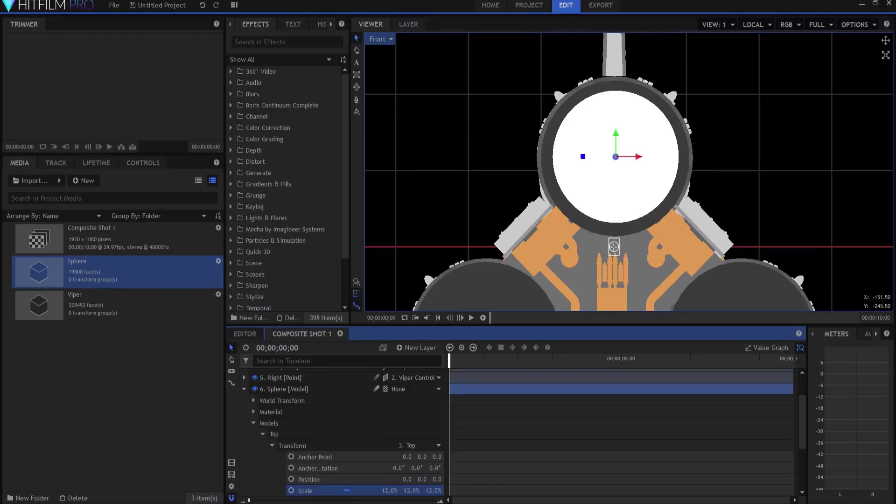
{"action": "left_click", "coordinate": [272, 445]}
{"action": "left_click", "coordinate": [263, 434]}
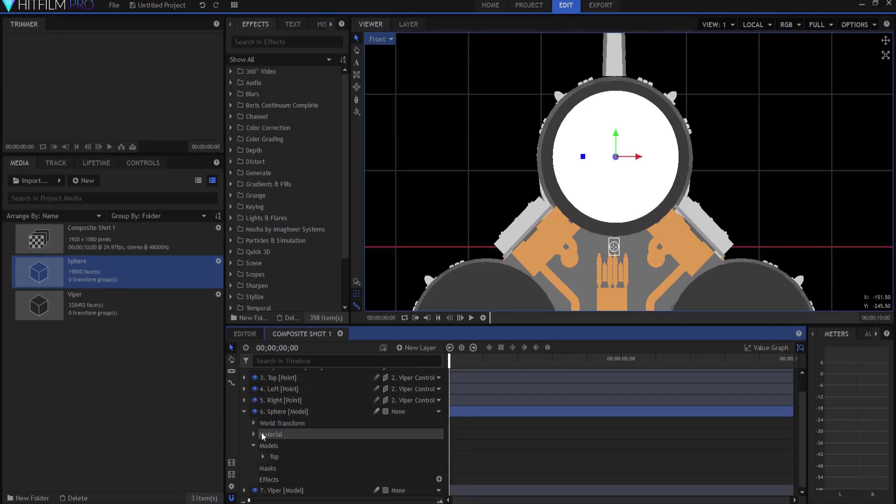
- Duplicate the Top sphere model and rename the copy 'Left'
{"action": "right_click", "coordinate": [274, 457]}
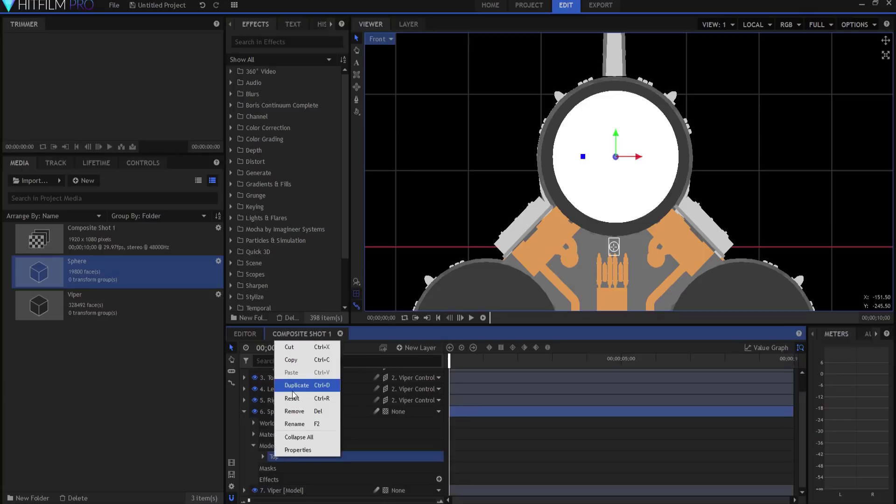
{"action": "left_click", "coordinate": [294, 385]}
{"action": "double_click", "coordinate": [282, 468]}
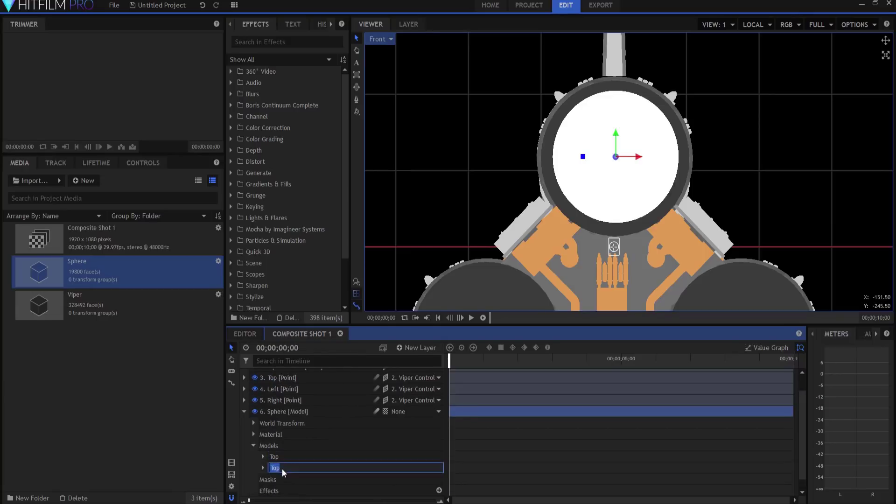
{"action": "type", "text": "Left"}
{"action": "key", "text": "Return"}
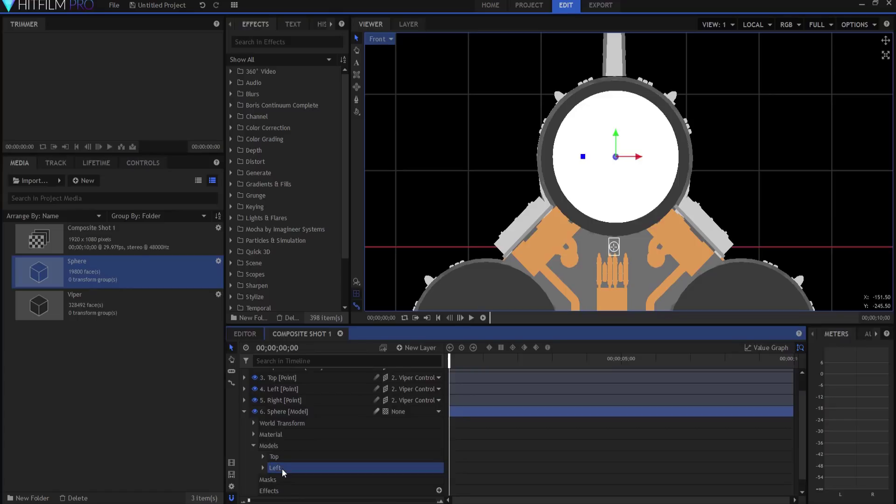
- Parent the Left model to the '4. Left' point
{"action": "left_click_drag", "start_coordinate": [611, 253], "coordinate": [682, 153]}
{"action": "left_click", "coordinate": [263, 467]}
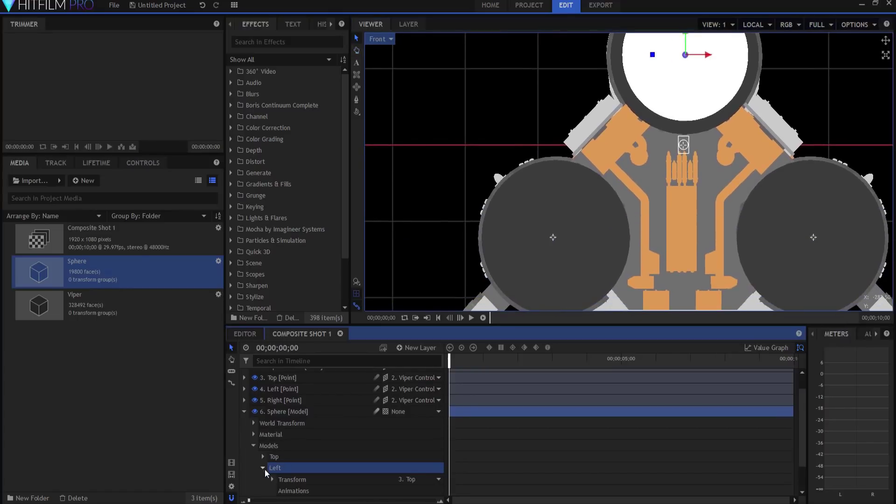
{"action": "left_click", "coordinate": [413, 480]}
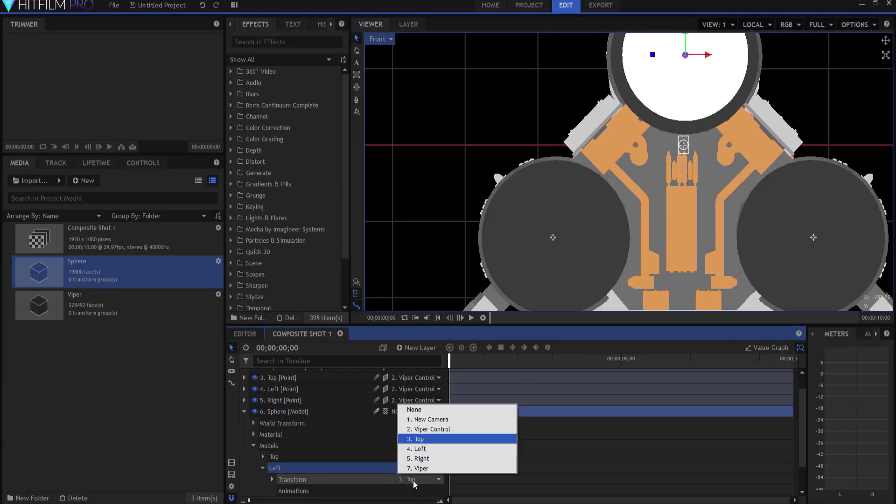
{"action": "left_click", "coordinate": [417, 450]}
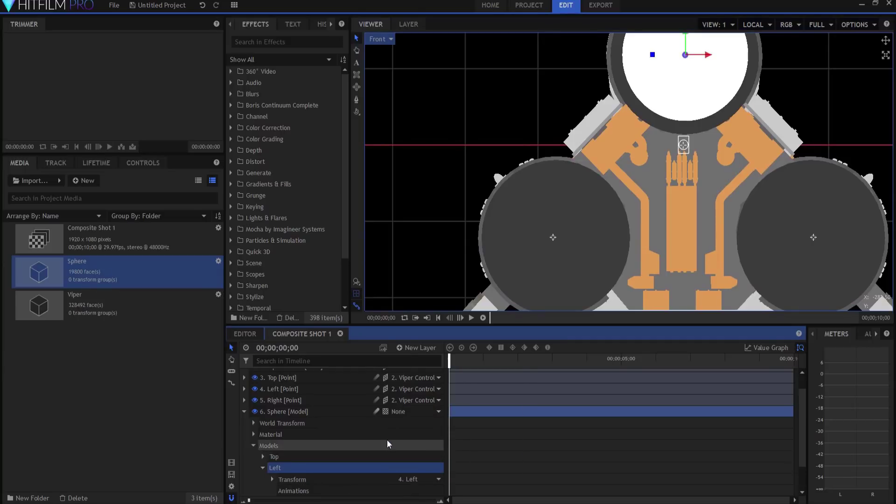
- Zero the Left model's position so it centres in the left engine
{"action": "scroll", "coordinate": [355, 448], "scroll_direction": "down", "scroll_amount": 2}
{"action": "left_click", "coordinate": [272, 449]}
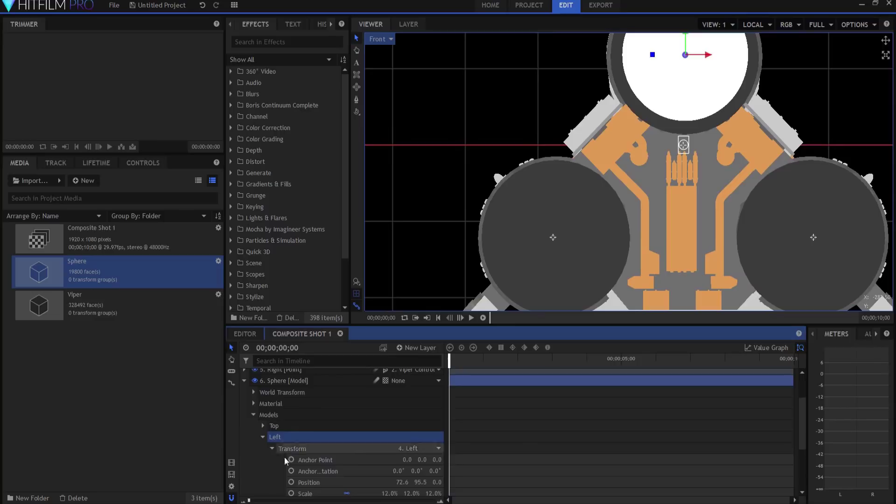
{"action": "left_click", "coordinate": [402, 482]}
{"action": "type", "text": "0"}
{"action": "key", "text": "Tab"}
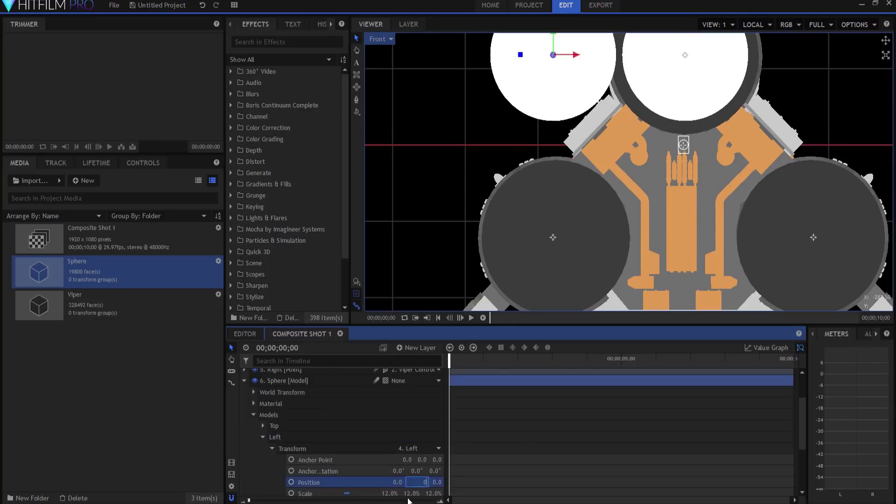
{"action": "type", "text": "0"}
{"action": "key", "text": "Tab"}
{"action": "type", "text": "0"}
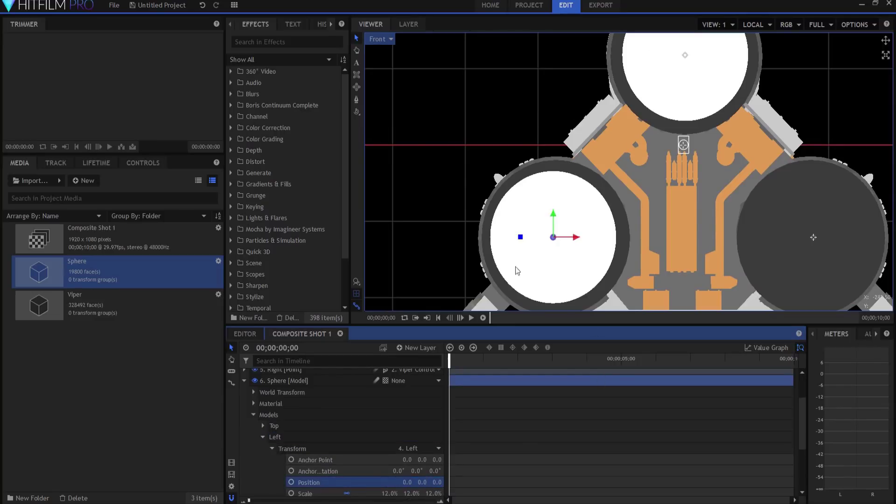
{"action": "left_click", "coordinate": [272, 448]}
{"action": "left_click", "coordinate": [263, 437]}
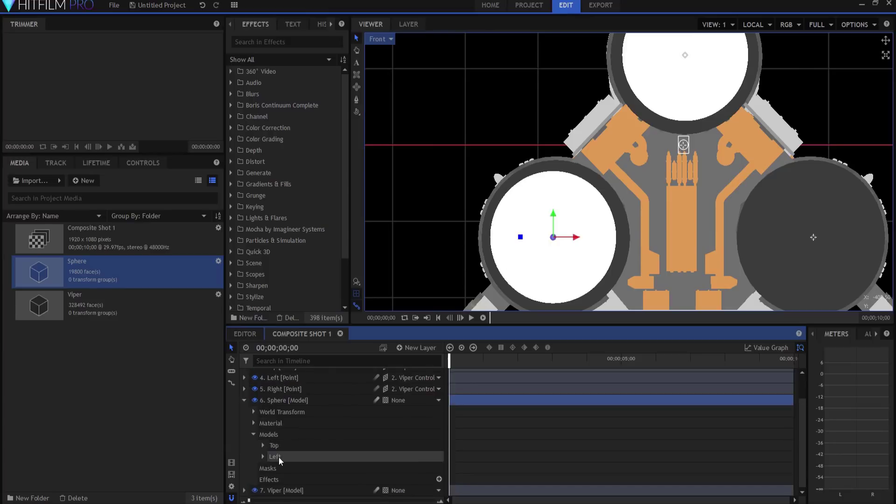
- Duplicate the Left model and rename the copy 'Right'
{"action": "right_click", "coordinate": [279, 457]}
{"action": "left_click", "coordinate": [302, 385]}
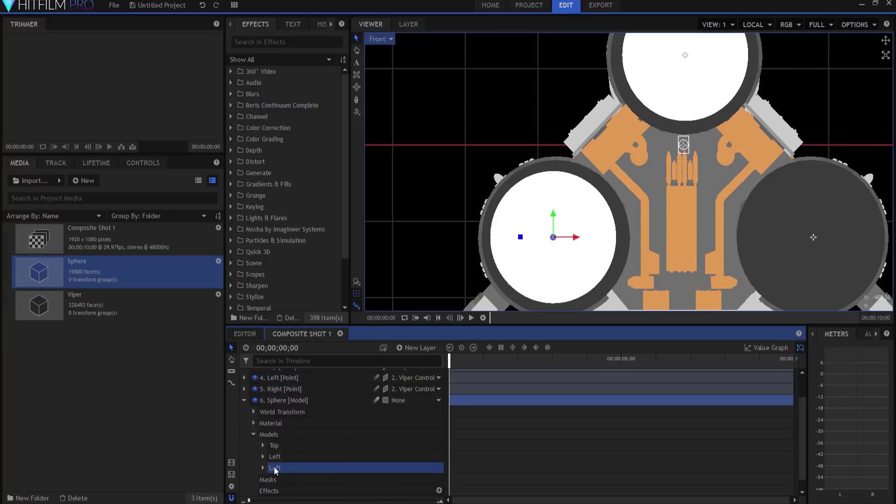
{"action": "double_click", "coordinate": [273, 466]}
{"action": "type", "text": "R"}
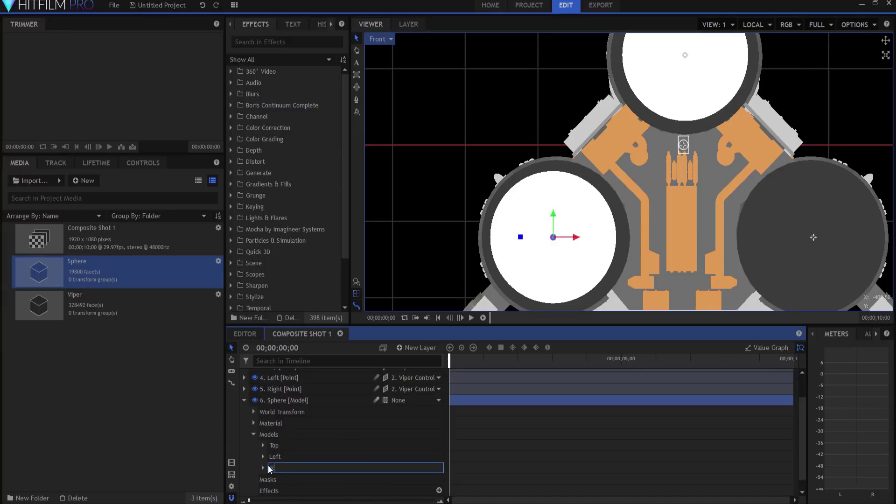
{"action": "type", "text": "ight"}
{"action": "key", "text": "Return"}
- Parent the Right model to the '5. Right' point
{"action": "left_click", "coordinate": [262, 469]}
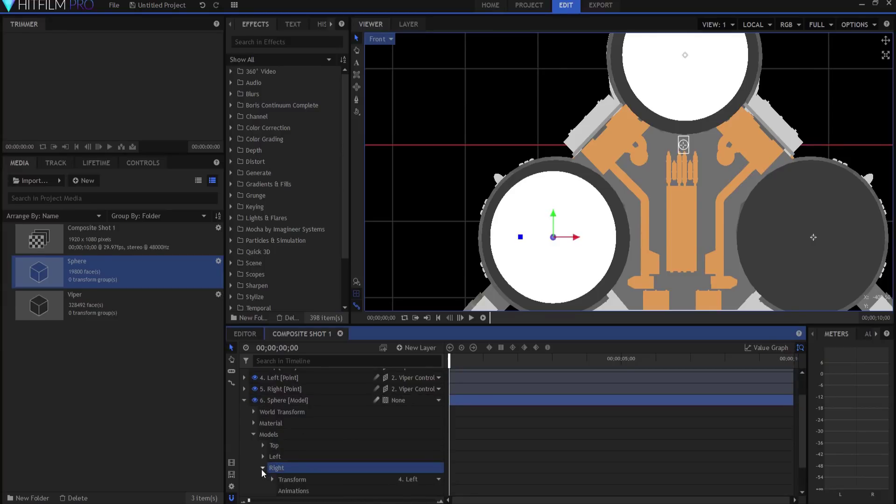
{"action": "scroll", "coordinate": [289, 467], "scroll_direction": "down", "scroll_amount": 1}
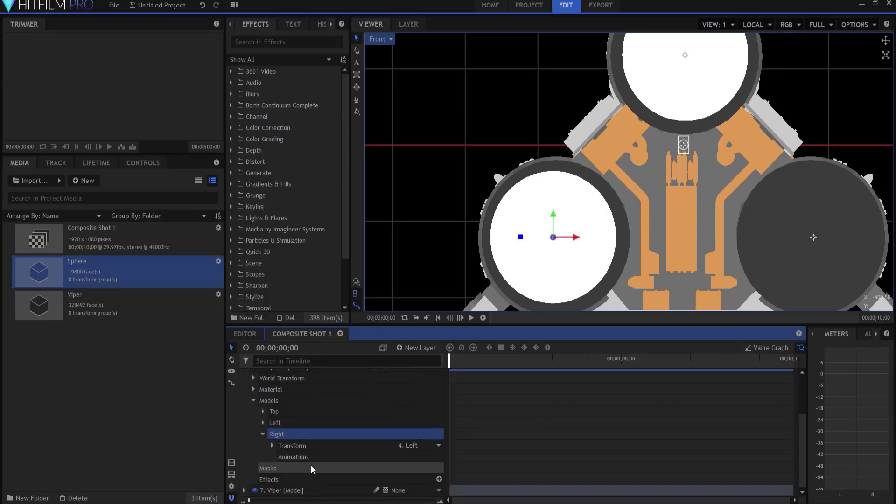
{"action": "left_click", "coordinate": [419, 445]}
{"action": "left_click", "coordinate": [420, 502]}
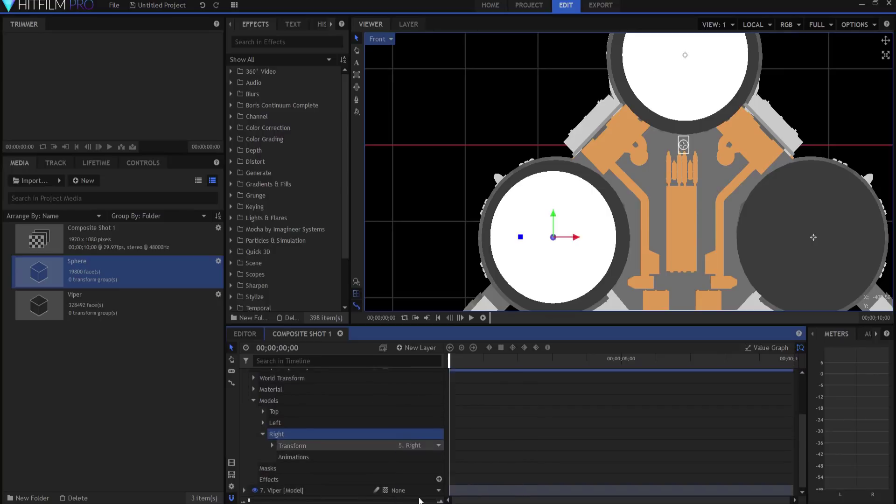
- Set the Right model's X position to 143.2, centring it in the right engine
{"action": "left_click", "coordinate": [272, 445]}
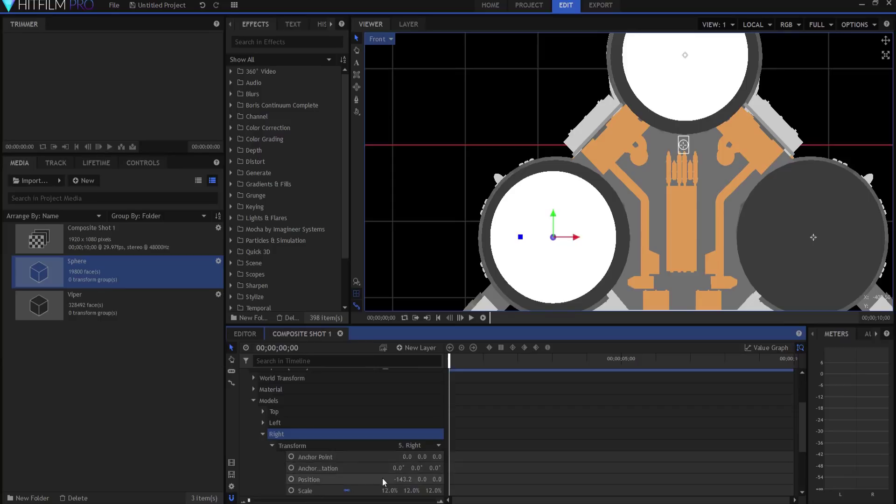
{"action": "left_click", "coordinate": [402, 479]}
{"action": "type", "text": "143.2"}
{"action": "key", "text": "Return"}
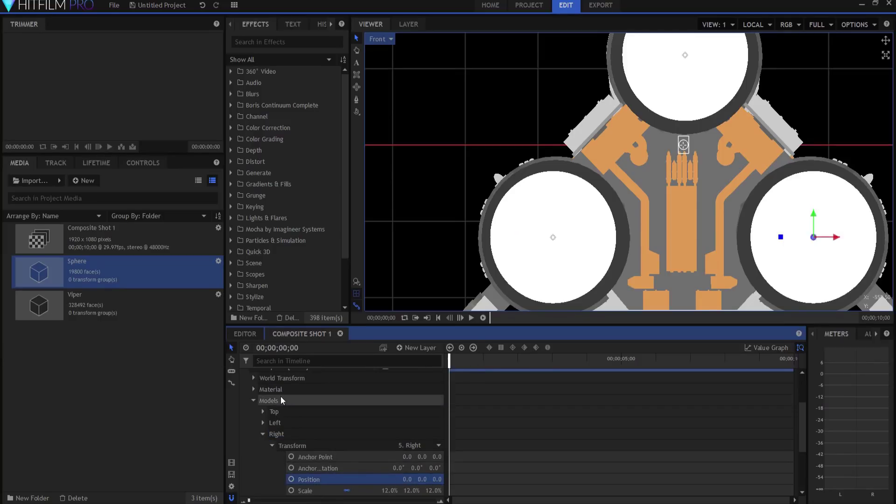
{"action": "scroll", "coordinate": [257, 406], "scroll_direction": "up", "scroll_amount": 1}
{"action": "left_click", "coordinate": [263, 465]}
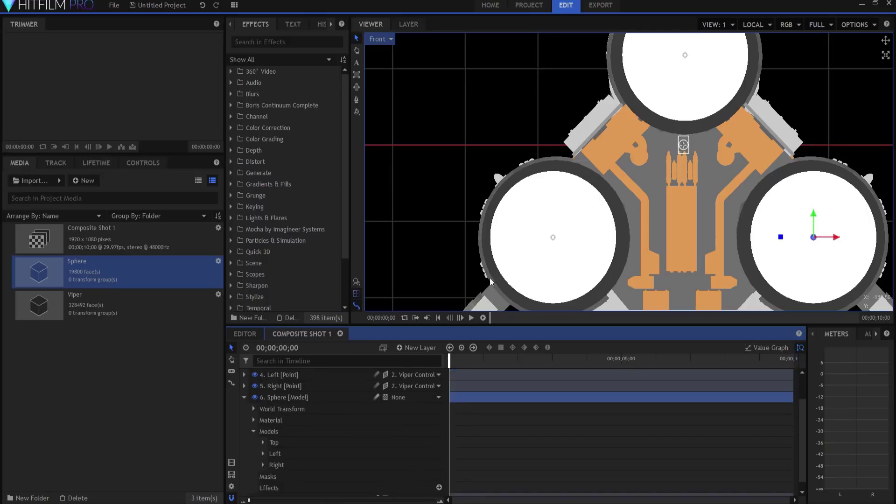
- Collapse the Sphere layer and view the scene through the Active Camera
{"action": "left_click", "coordinate": [245, 397]}
{"action": "left_click", "coordinate": [300, 471]}
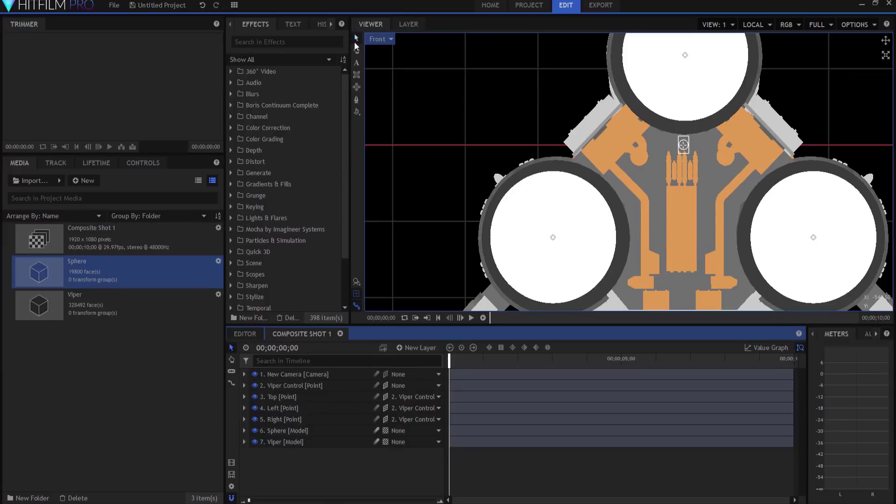
{"action": "left_click", "coordinate": [379, 39]}
{"action": "left_click", "coordinate": [394, 51]}
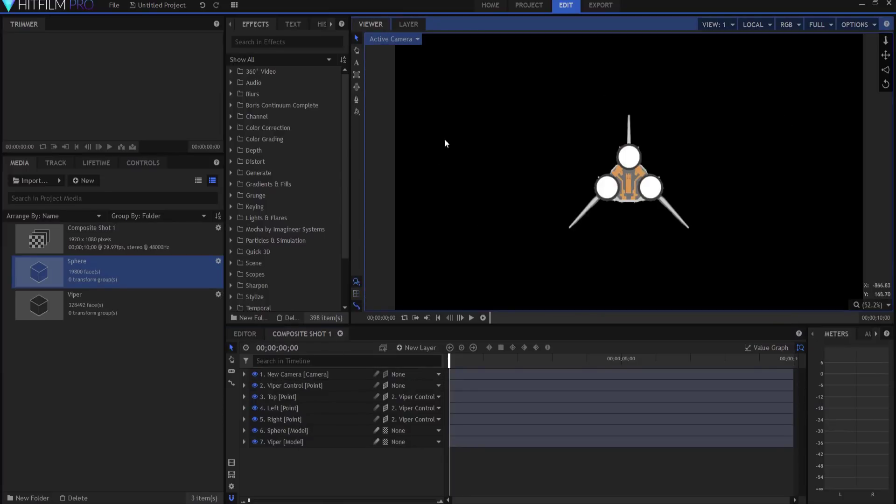
- Rotate the Viper Control point to about 49° on its Y axis
{"action": "left_click", "coordinate": [244, 386]}
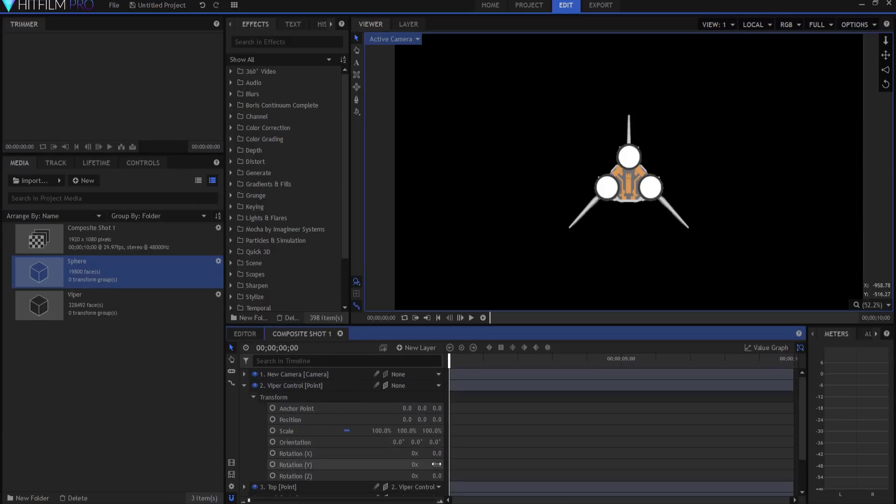
{"action": "left_click_drag", "start_coordinate": [436, 464], "coordinate": [612, 464]}
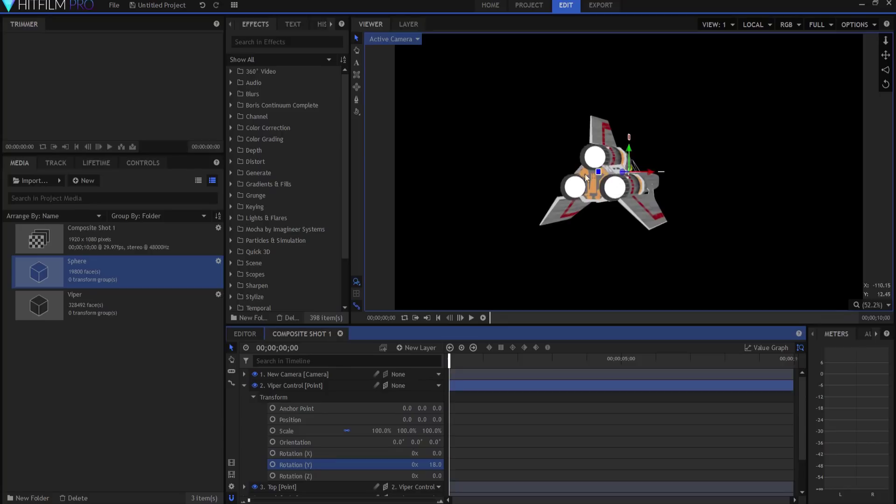
{"action": "left_click", "coordinate": [244, 386]}
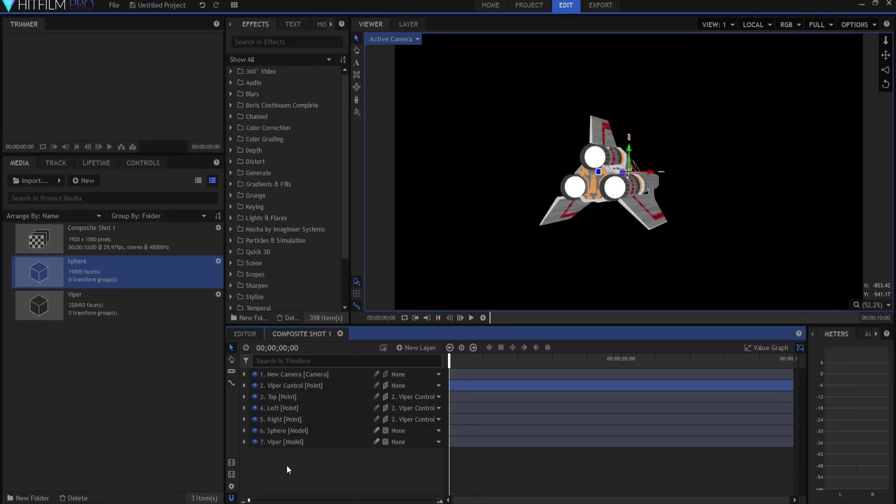
{"action": "left_click", "coordinate": [298, 468]}
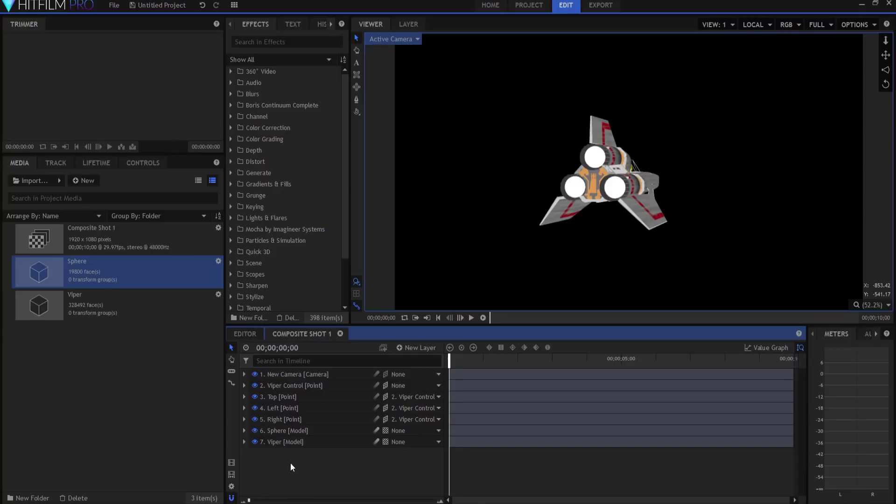
{"action": "left_click", "coordinate": [244, 385]}
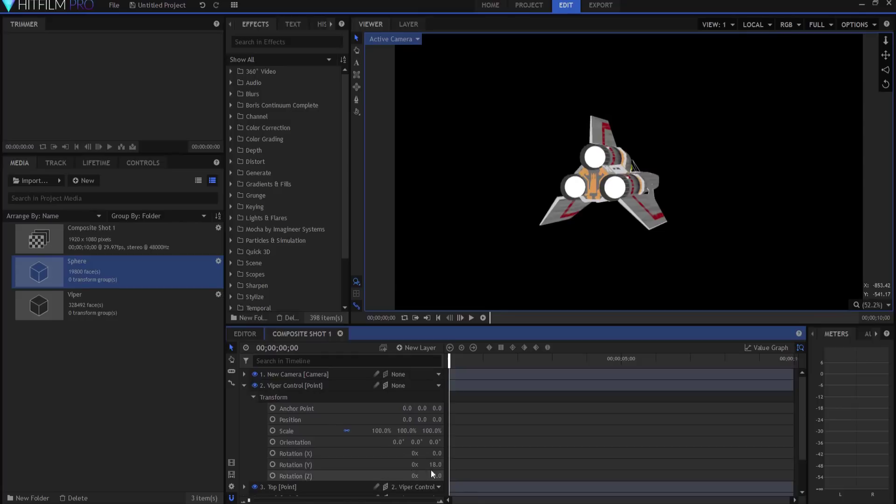
{"action": "mouse_move", "coordinate": [436, 465]}
{"action": "left_mouse_down"}
{"action": "mouse_move", "coordinate": [422, 464]}
{"action": "mouse_move", "coordinate": [448, 464]}
{"action": "left_mouse_up"}
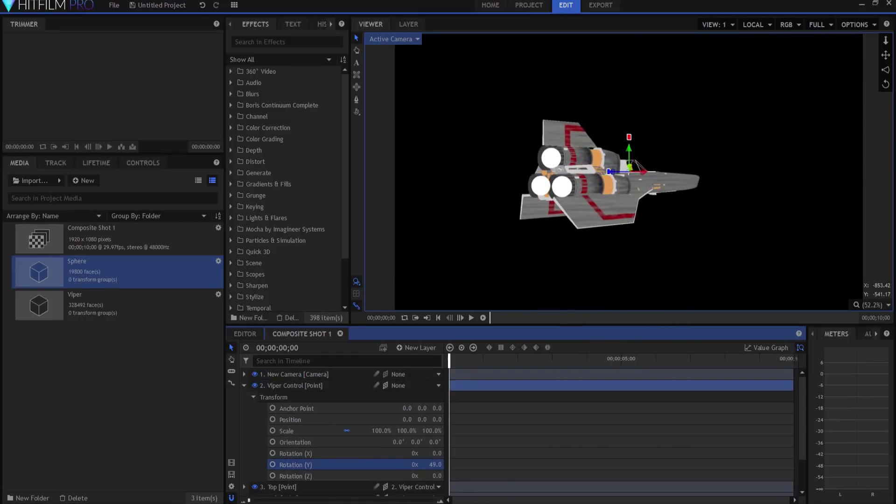
{"action": "left_click", "coordinate": [243, 387]}
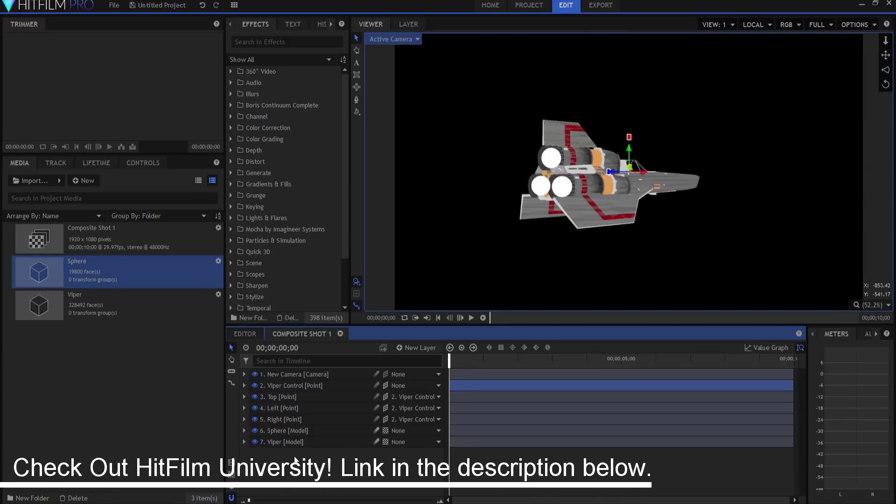
{"action": "double_click", "coordinate": [273, 431]}
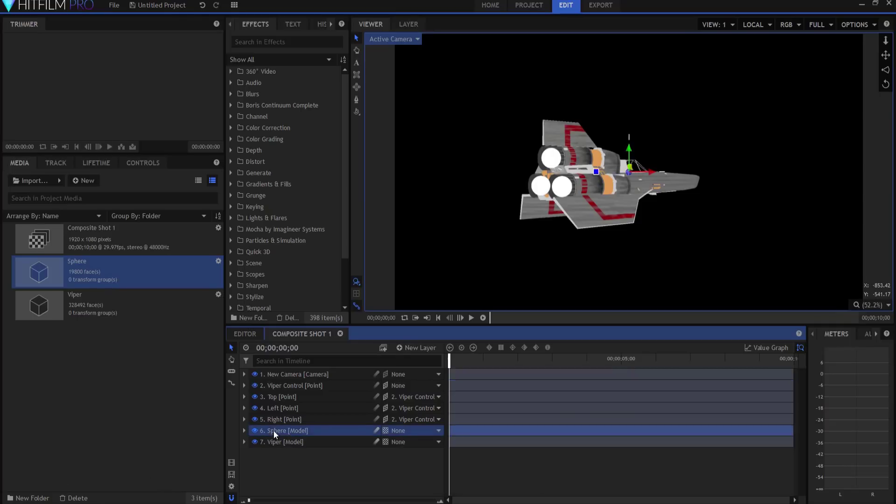
- Set the Sphere layer's Depth Source Layer to '7. Viper' in Layer Properties
{"action": "left_click", "coordinate": [244, 430]}
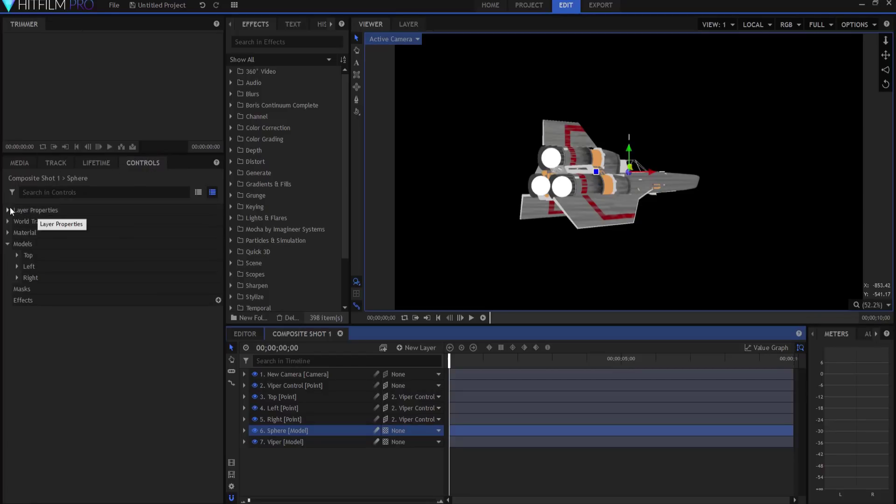
{"action": "left_click", "coordinate": [244, 430]}
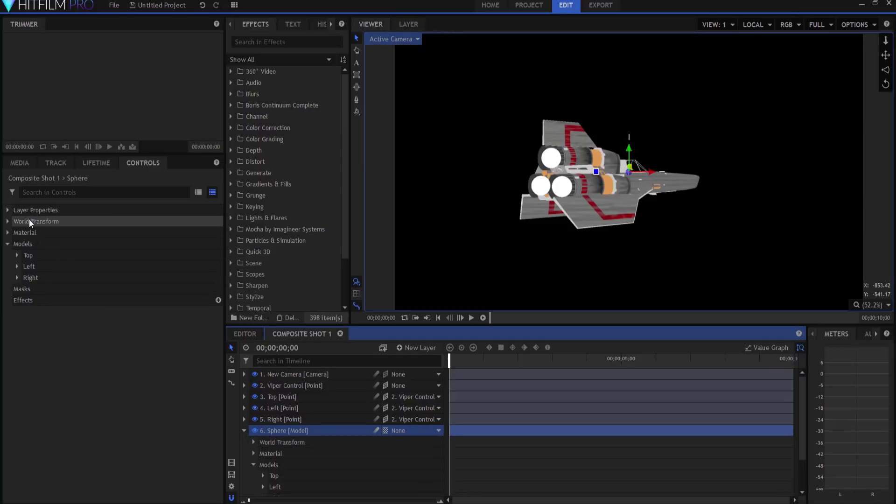
{"action": "left_click", "coordinate": [7, 210]}
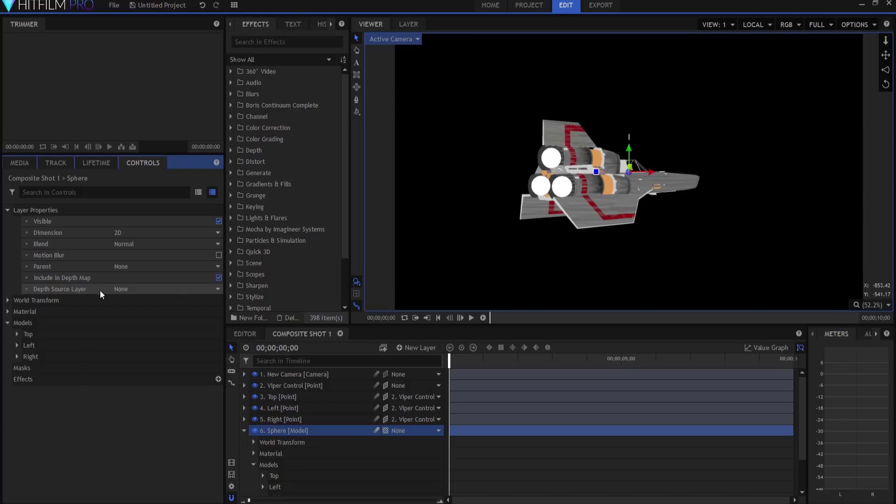
{"action": "left_click", "coordinate": [141, 289]}
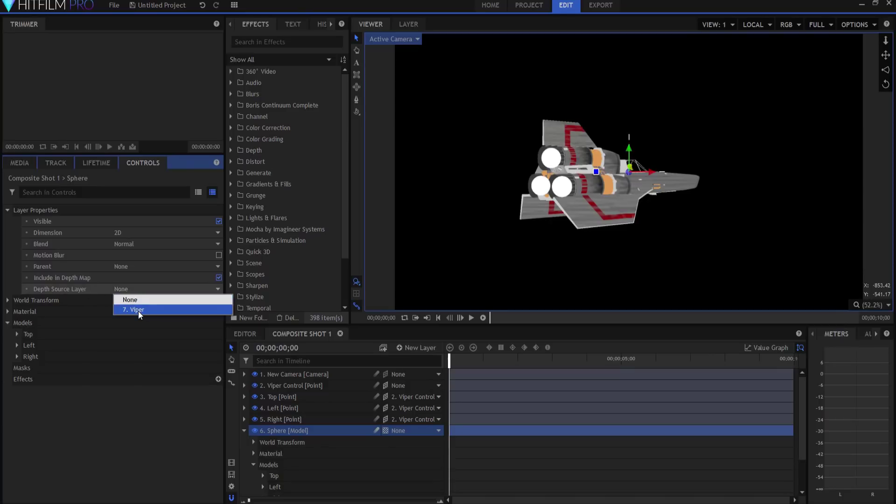
{"action": "left_click", "coordinate": [138, 309]}
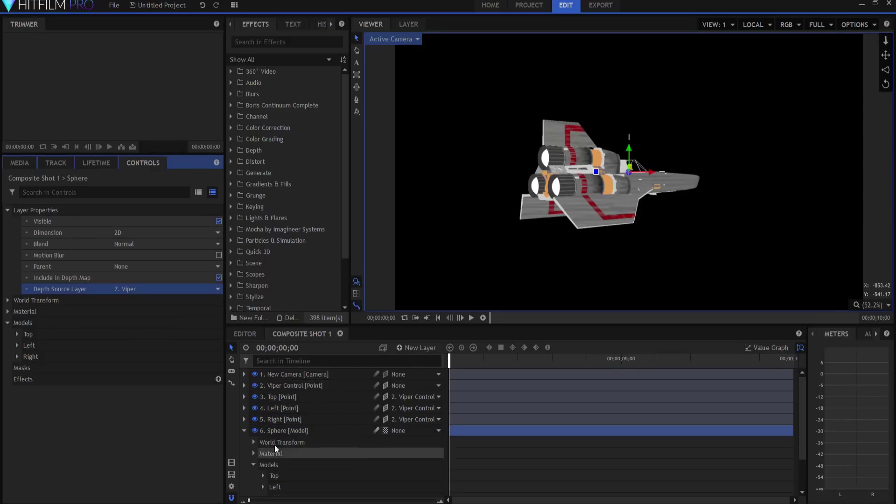
{"action": "left_click", "coordinate": [244, 430]}
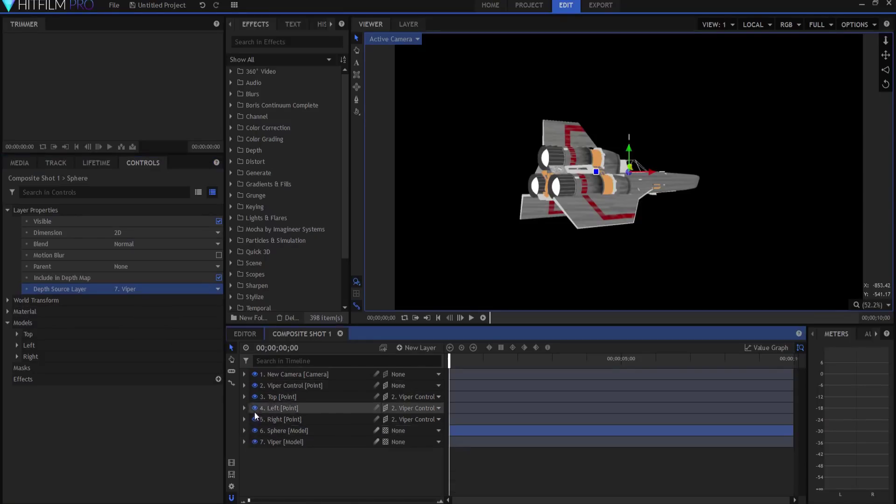
{"action": "left_click", "coordinate": [244, 385]}
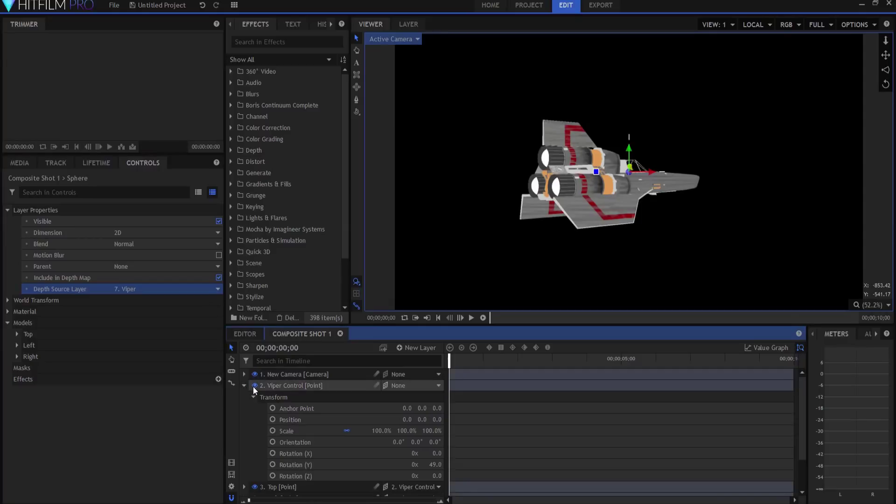
- Set the Viper Control's Y rotation to 0° so the ship faces the camera
{"action": "left_click_drag", "start_coordinate": [436, 464], "coordinate": [405, 465]}
{"action": "left_click", "coordinate": [434, 464]}
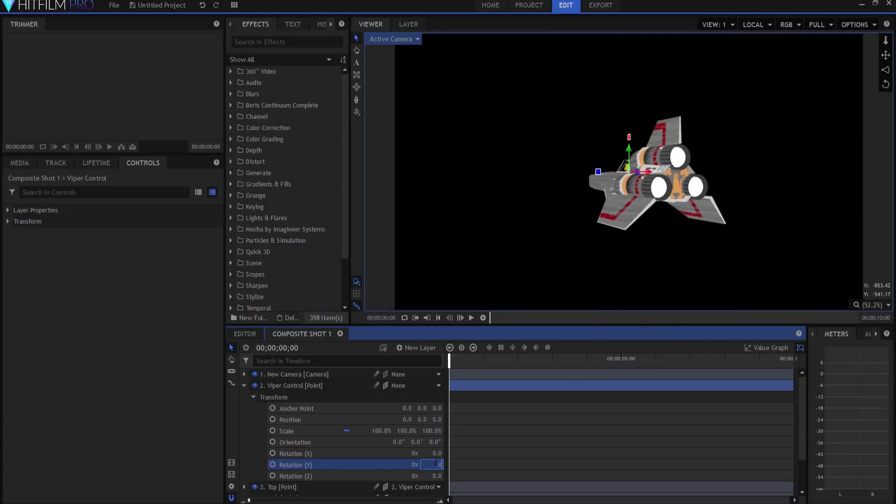
{"action": "key", "text": "Return"}
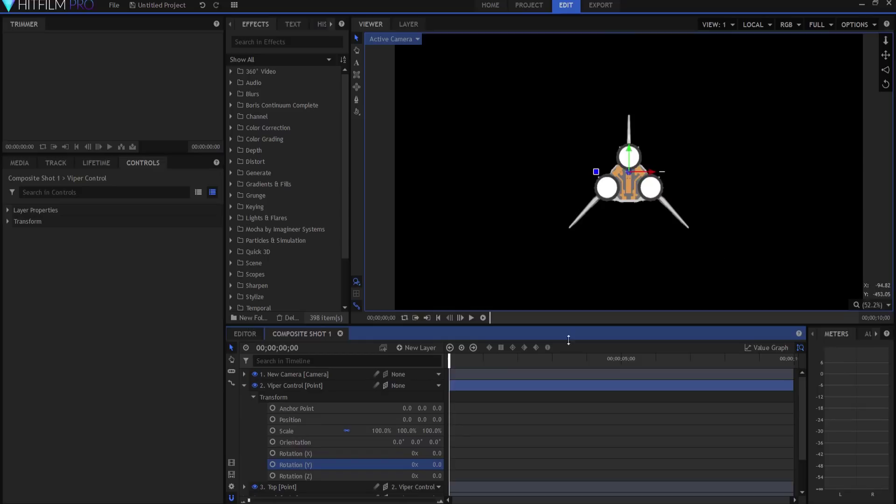
{"action": "left_click", "coordinate": [244, 385]}
{"action": "left_click", "coordinate": [302, 472]}
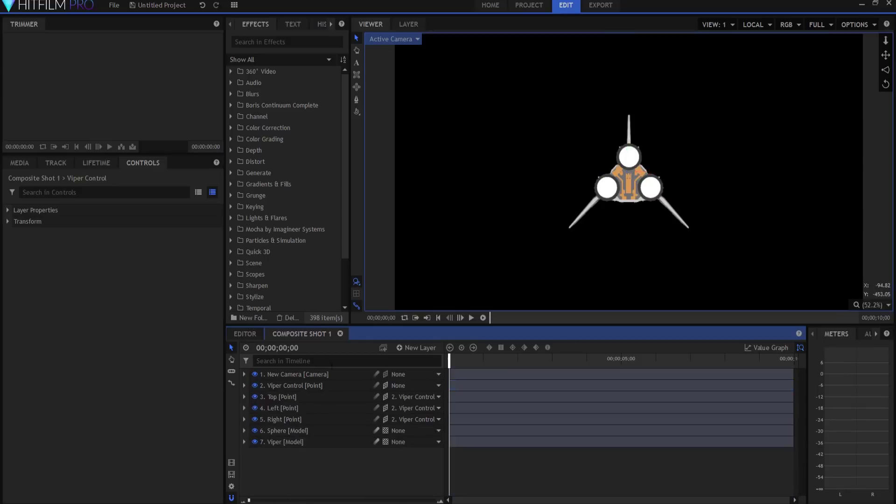
- Search effects for 'aut' and apply Auto Light Flares to the Sphere layer
{"action": "left_click", "coordinate": [286, 42]}
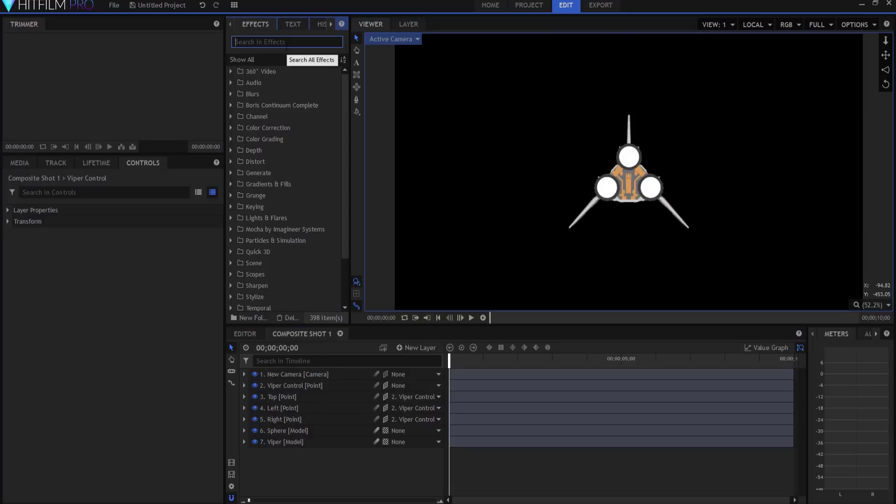
{"action": "type", "text": "auto"}
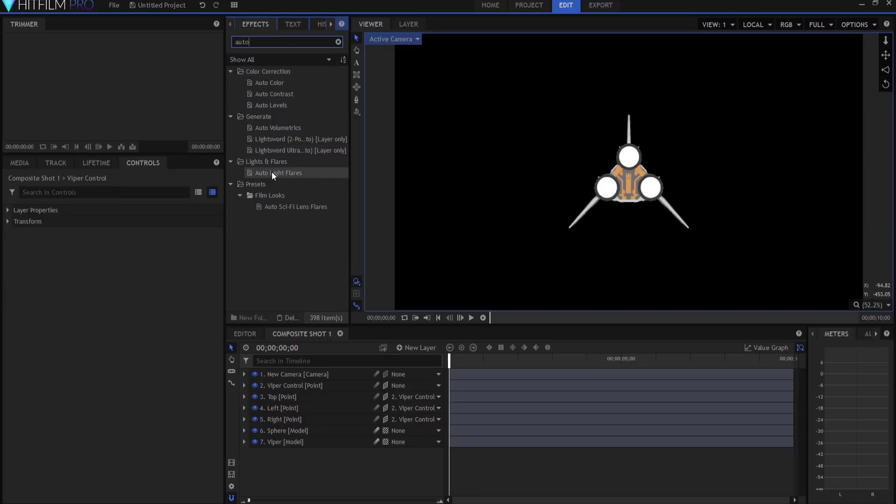
{"action": "left_click_drag", "start_coordinate": [273, 174], "coordinate": [284, 428]}
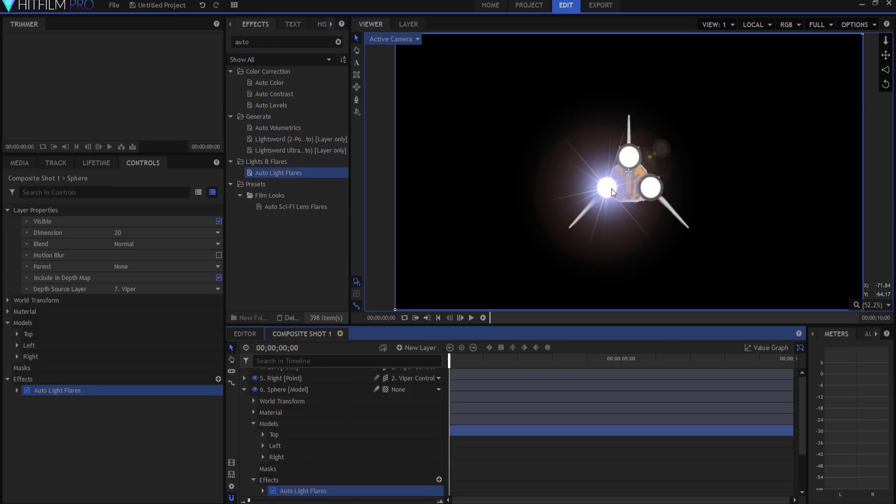
- Set Auto Light Flares' Max Flares to 3 and Intensity to 0.6
{"action": "scroll", "coordinate": [303, 434], "scroll_direction": "down", "scroll_amount": 1}
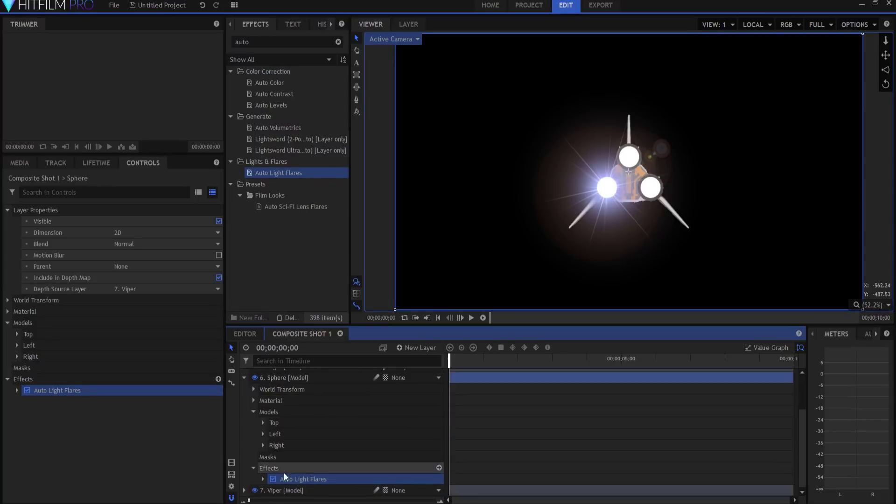
{"action": "left_click", "coordinate": [262, 478]}
{"action": "scroll", "coordinate": [311, 424], "scroll_direction": "down", "scroll_amount": 3}
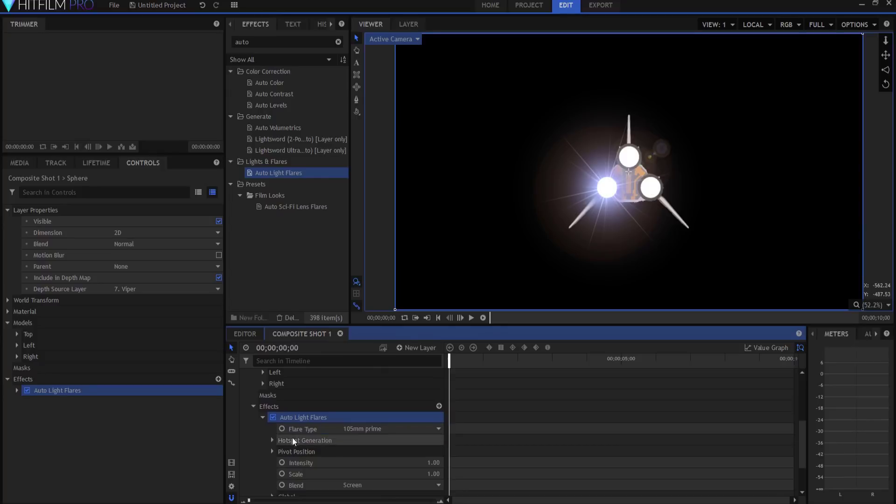
{"action": "left_click", "coordinate": [272, 441]}
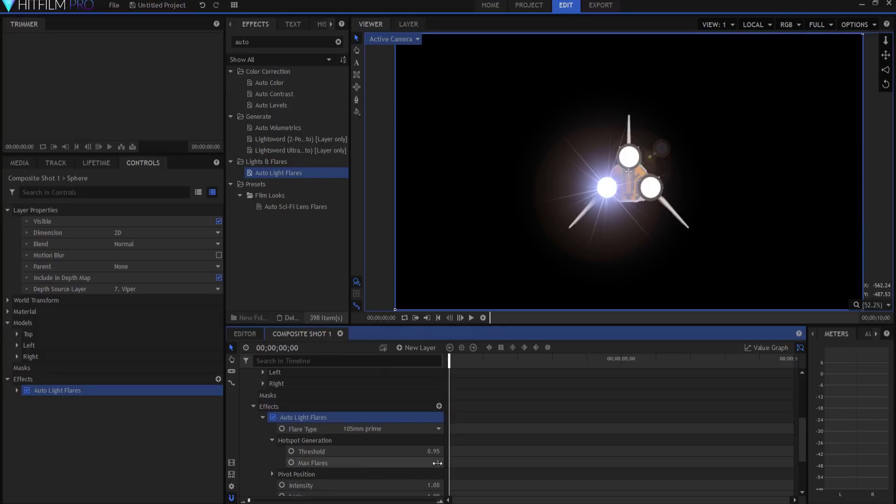
{"action": "left_click", "coordinate": [437, 463]}
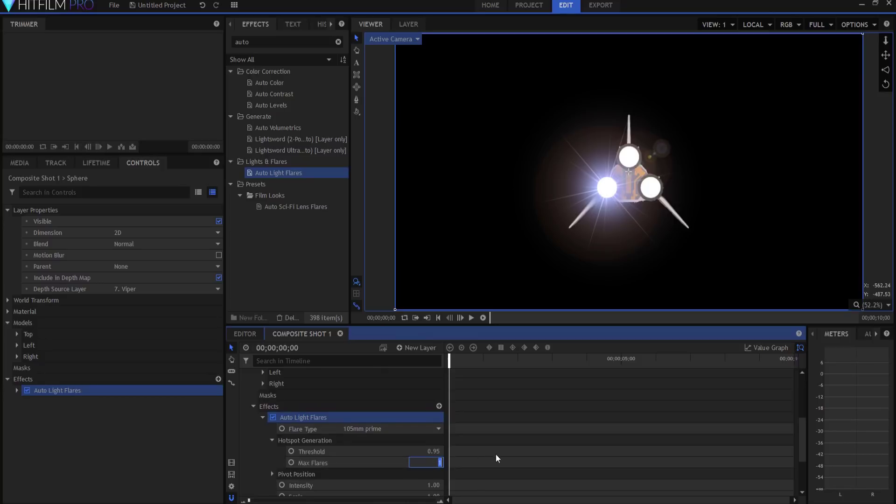
{"action": "type", "text": "3"}
{"action": "key", "text": "Return"}
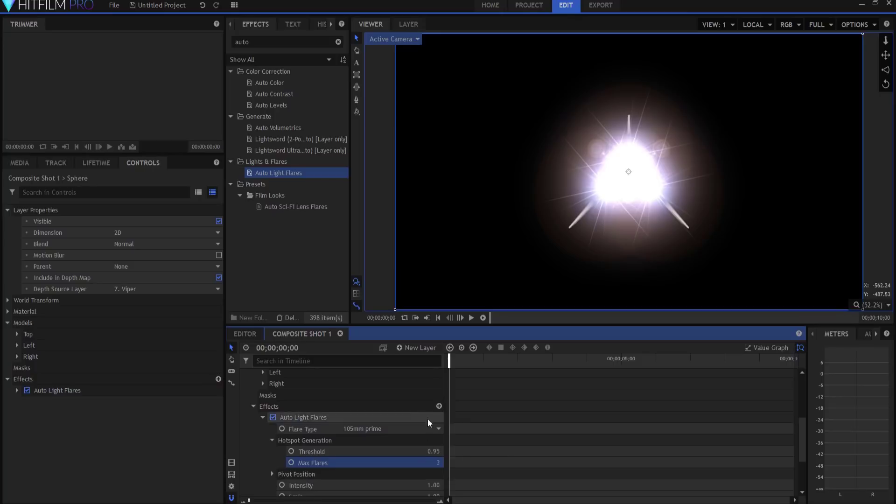
{"action": "scroll", "coordinate": [427, 418], "scroll_direction": "down", "scroll_amount": 2}
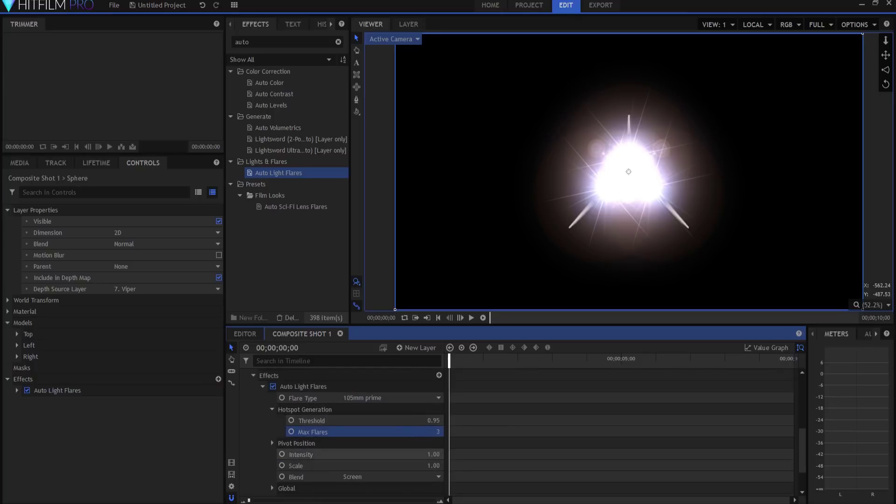
{"action": "left_click_drag", "start_coordinate": [433, 454], "coordinate": [399, 454]}
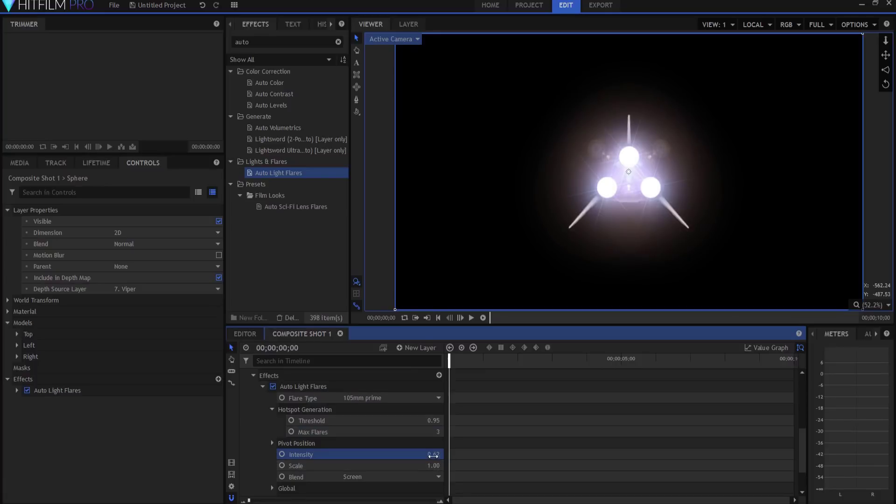
{"action": "left_click", "coordinate": [434, 454]}
{"action": "type", "text": "0.6"}
{"action": "key", "text": "Return"}
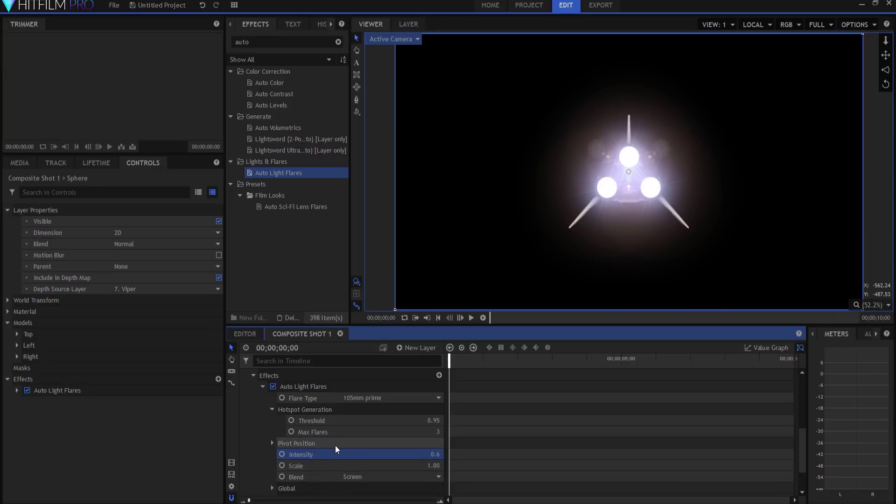
- Keep the 105mm prime flare type and set the Global flare colour to orange
{"action": "scroll", "coordinate": [297, 458], "scroll_direction": "down", "scroll_amount": 1}
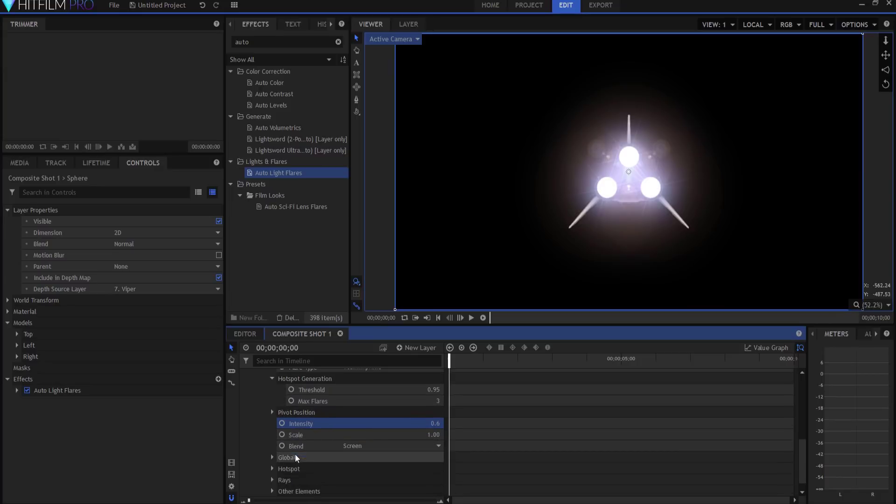
{"action": "scroll", "coordinate": [363, 422], "scroll_direction": "up", "scroll_amount": 1}
{"action": "left_click", "coordinate": [369, 399]}
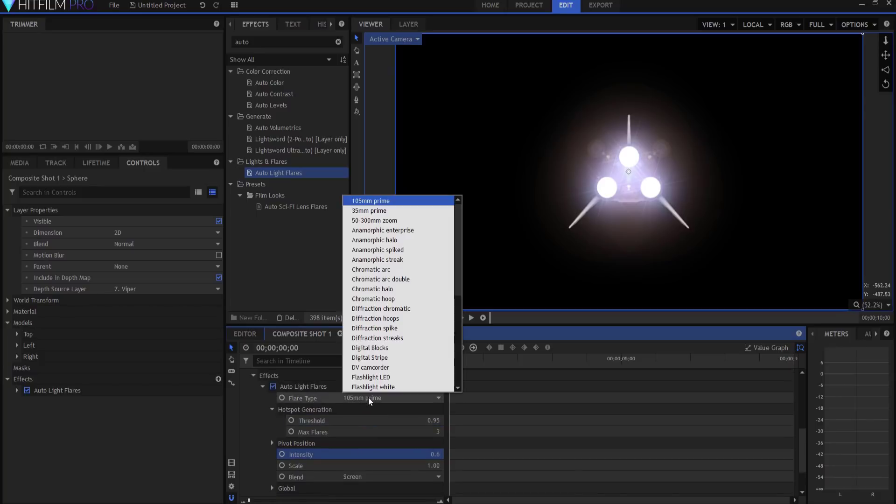
{"action": "scroll", "coordinate": [386, 402], "scroll_direction": "down", "scroll_amount": 1}
{"action": "left_click", "coordinate": [387, 401]}
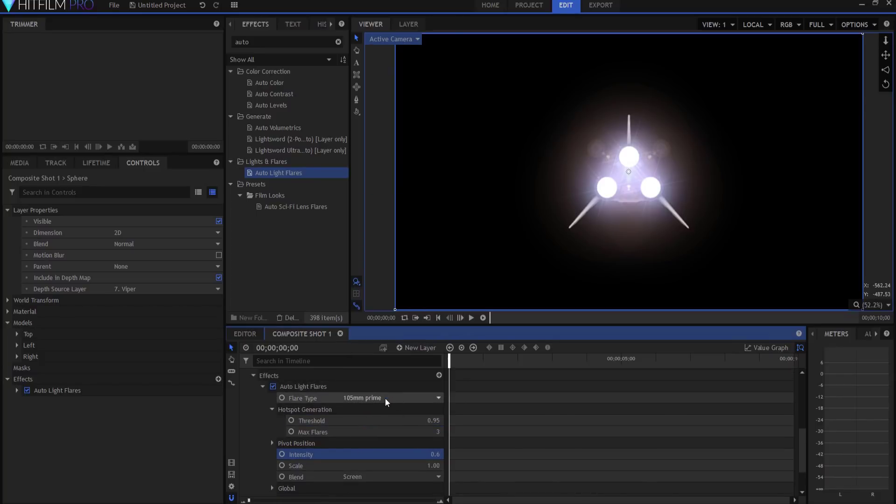
{"action": "scroll", "coordinate": [289, 480], "scroll_direction": "down", "scroll_amount": 1}
{"action": "left_click", "coordinate": [272, 445]}
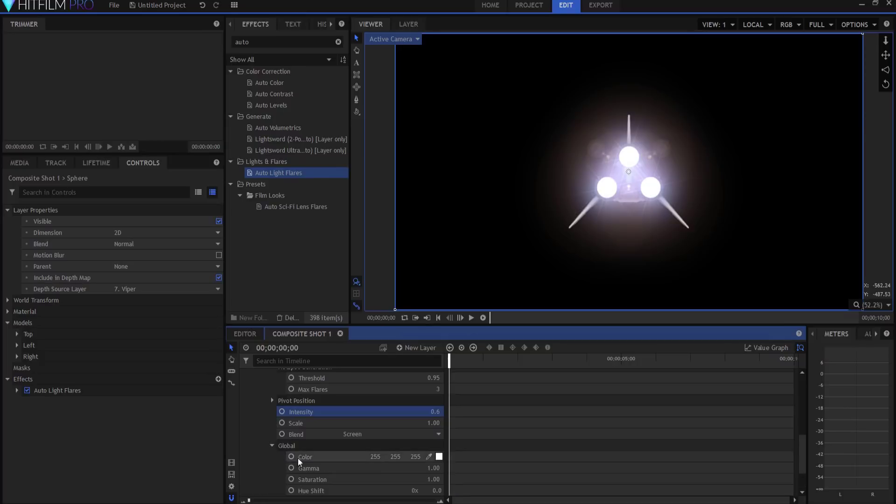
{"action": "left_click", "coordinate": [438, 456]}
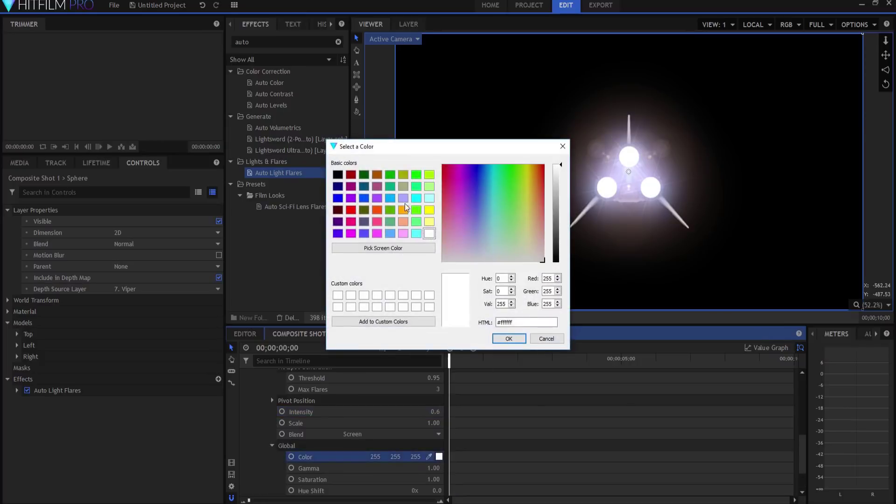
{"action": "left_click", "coordinate": [403, 210]}
{"action": "left_click", "coordinate": [509, 339]}
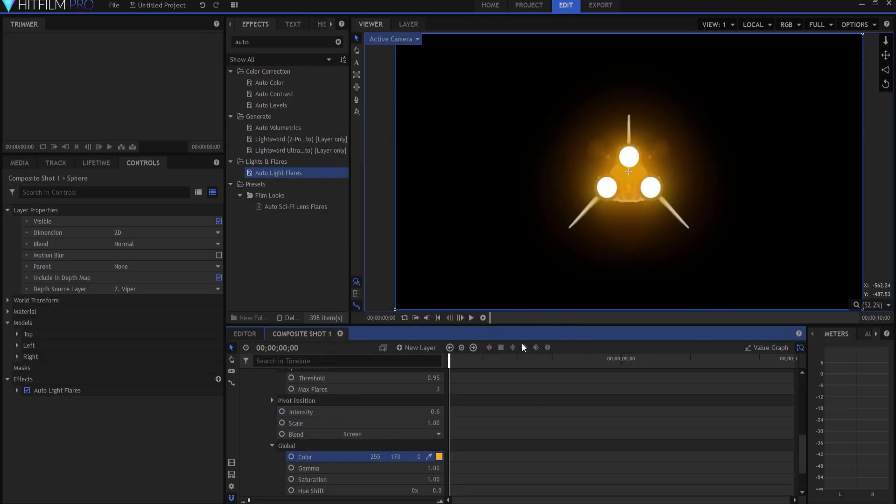
{"action": "scroll", "coordinate": [318, 413], "scroll_direction": "up", "scroll_amount": 3}
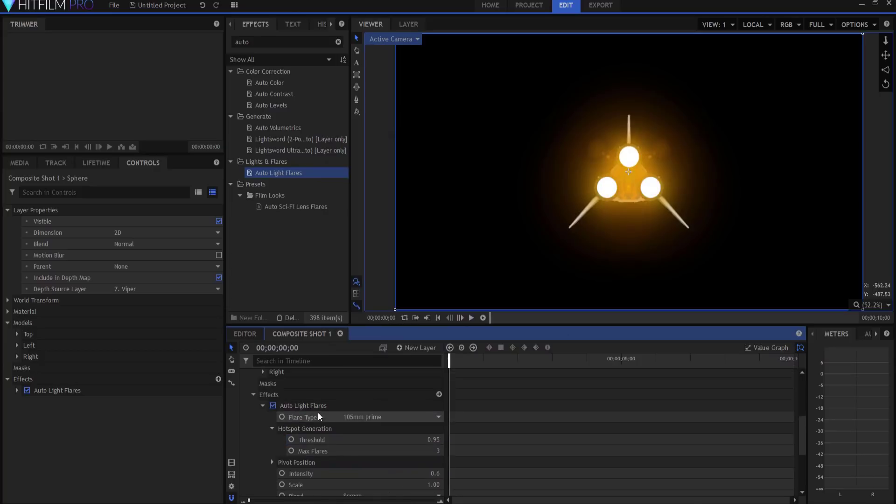
{"action": "left_click", "coordinate": [252, 394]}
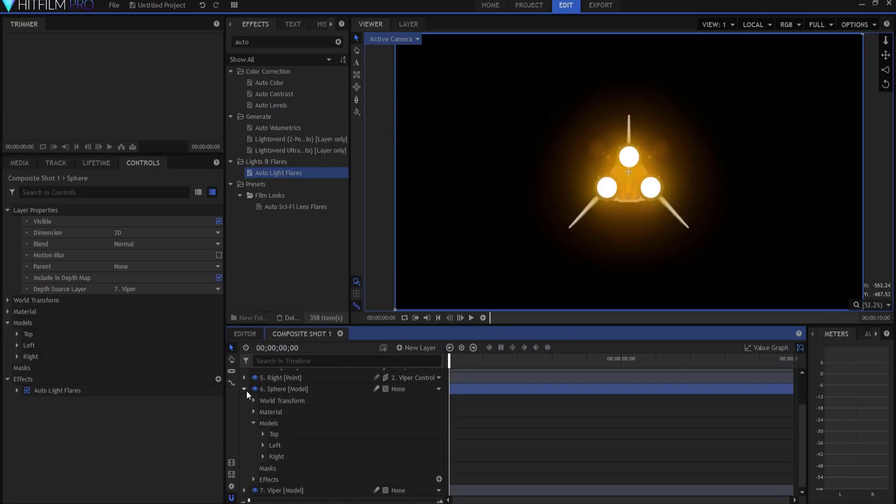
{"action": "left_click", "coordinate": [245, 389]}
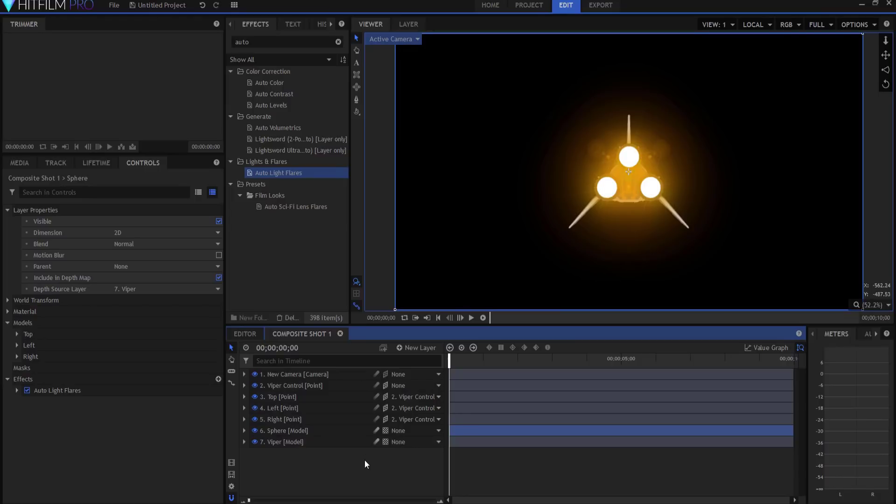
{"action": "left_click", "coordinate": [244, 386]}
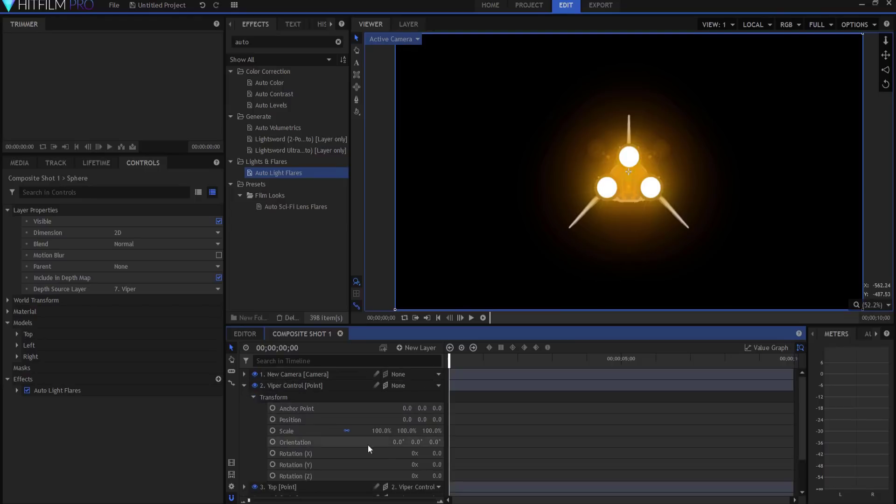
{"action": "mouse_move", "coordinate": [436, 465]}
{"action": "left_mouse_down"}
{"action": "mouse_move", "coordinate": [476, 465]}
{"action": "mouse_move", "coordinate": [415, 464]}
{"action": "mouse_move", "coordinate": [453, 464]}
{"action": "mouse_move", "coordinate": [434, 464]}
{"action": "left_mouse_up"}
{"action": "left_click", "coordinate": [434, 464]}
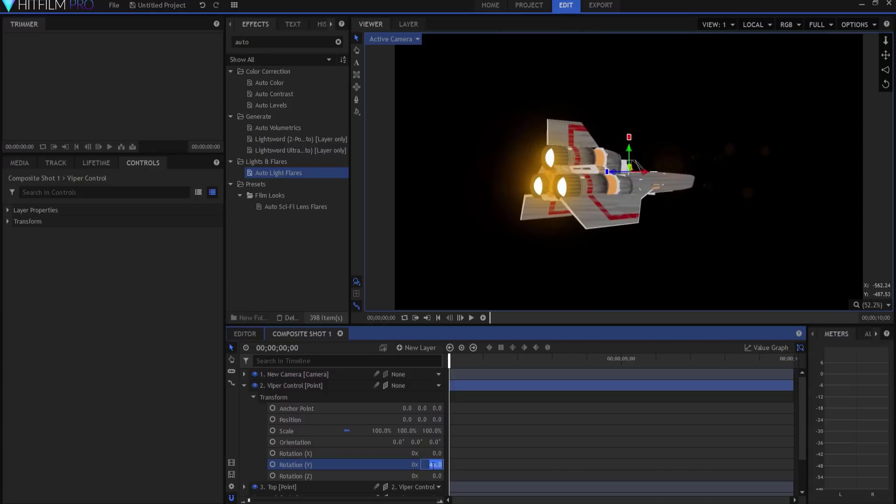
{"action": "type", "text": "0"}
{"action": "key", "text": "Return"}
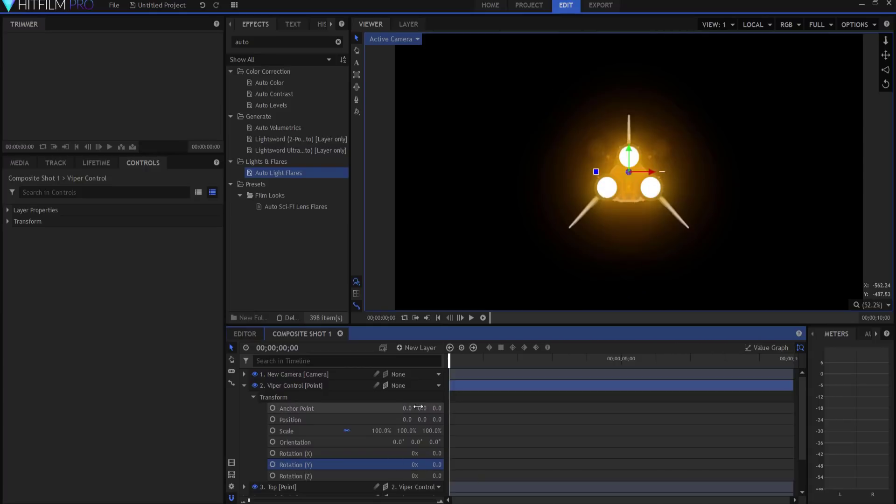
{"action": "left_click", "coordinate": [243, 385]}
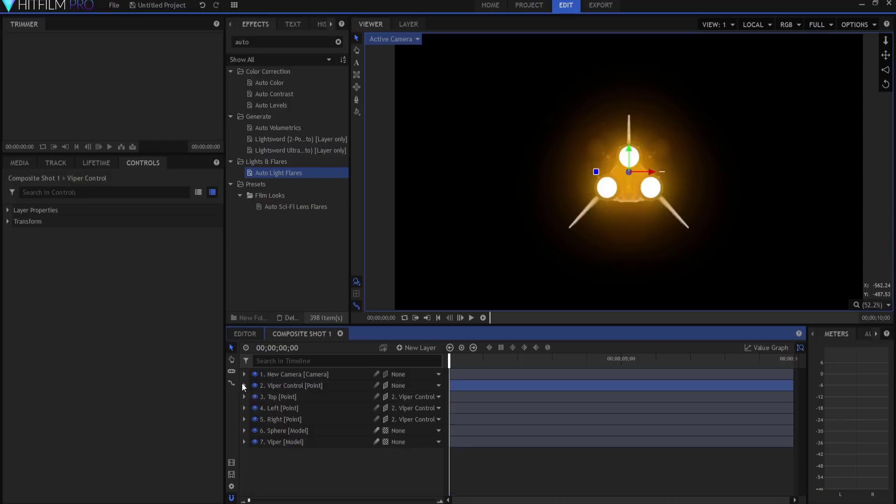
{"action": "left_click", "coordinate": [287, 477]}
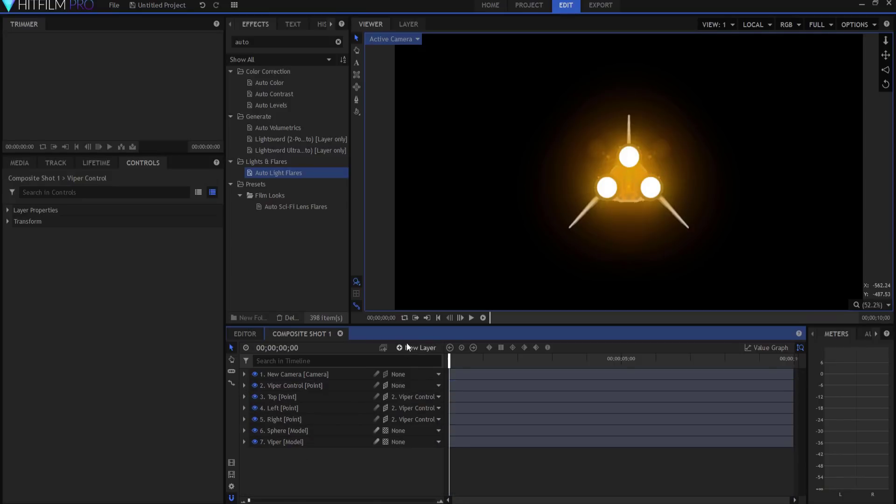
- Add a new light layer positioned at 2000, 500, 500
{"action": "left_click", "coordinate": [408, 344]}
{"action": "left_click", "coordinate": [412, 410]}
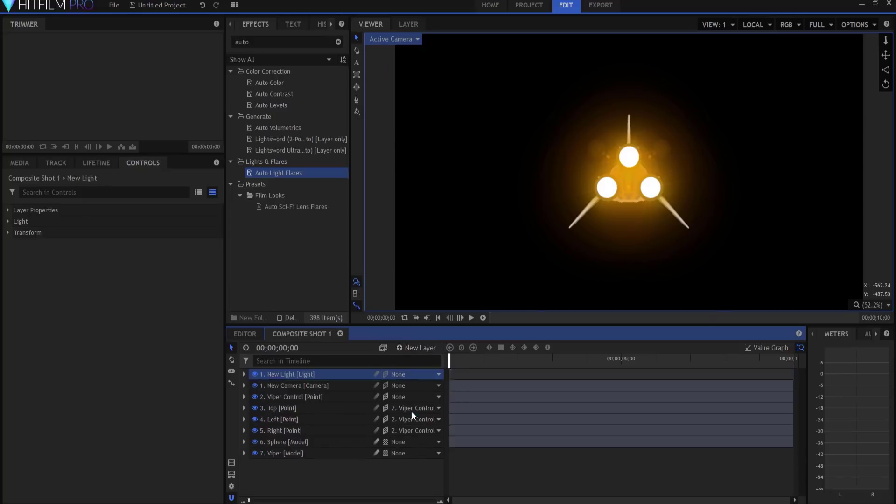
{"action": "left_click", "coordinate": [244, 374]}
{"action": "left_click", "coordinate": [253, 386]}
{"action": "left_click", "coordinate": [253, 386]}
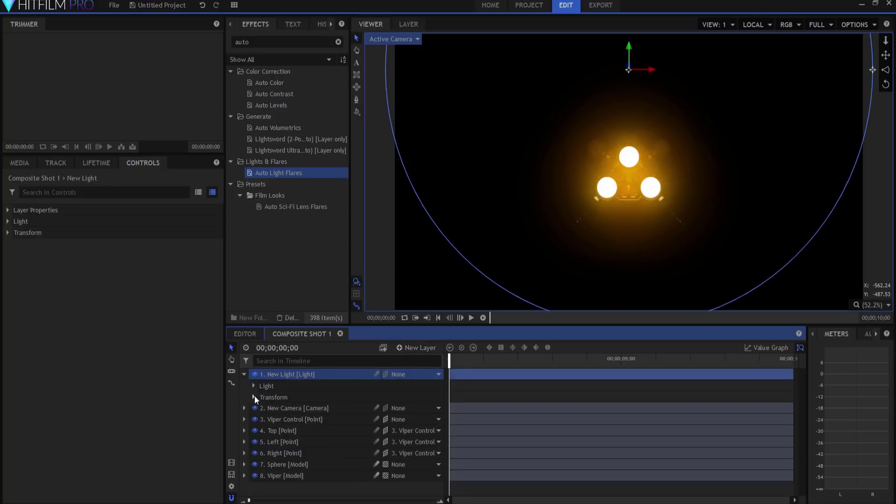
{"action": "left_click", "coordinate": [254, 397]}
{"action": "left_click", "coordinate": [403, 409]}
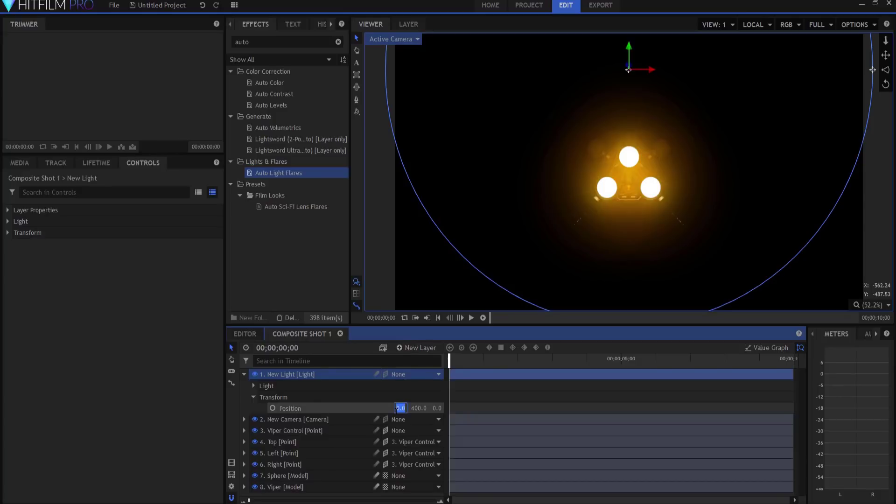
{"action": "type", "text": "2000"}
{"action": "key", "text": "Tab"}
{"action": "type", "text": "500"}
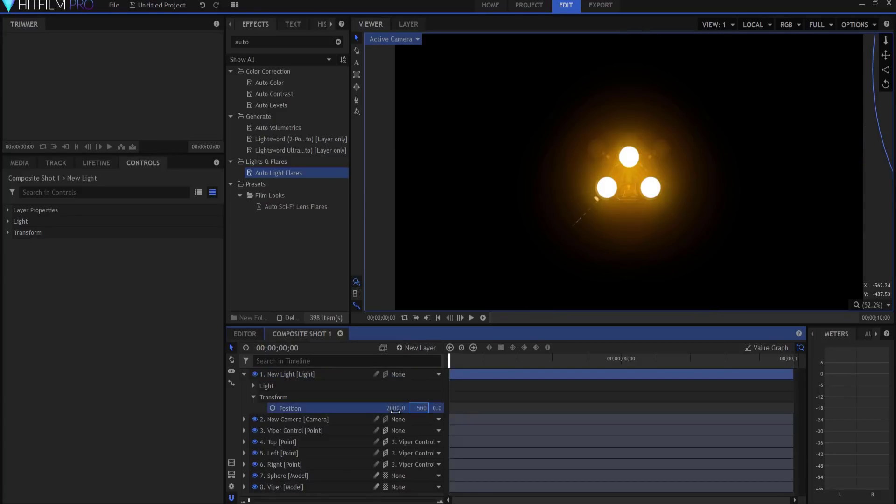
{"action": "key", "text": "Tab"}
{"action": "type", "text": "500"}
{"action": "key", "text": "Return"}
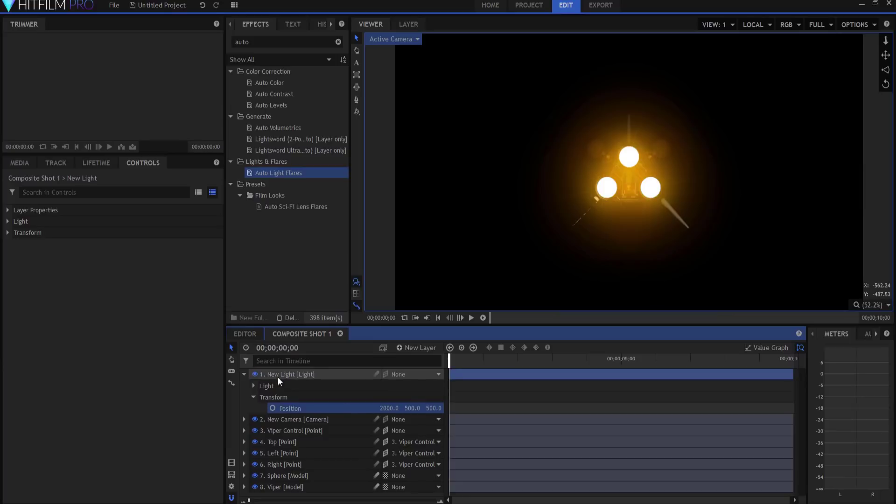
- Duplicate the light and move the copy to -2000, -500, -500
{"action": "right_click", "coordinate": [276, 373]}
{"action": "left_click", "coordinate": [309, 276]}
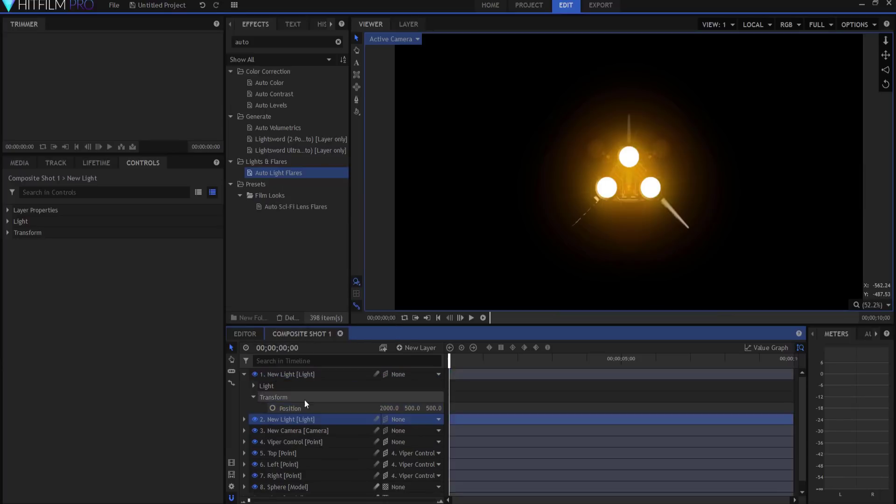
{"action": "left_click", "coordinate": [244, 419]}
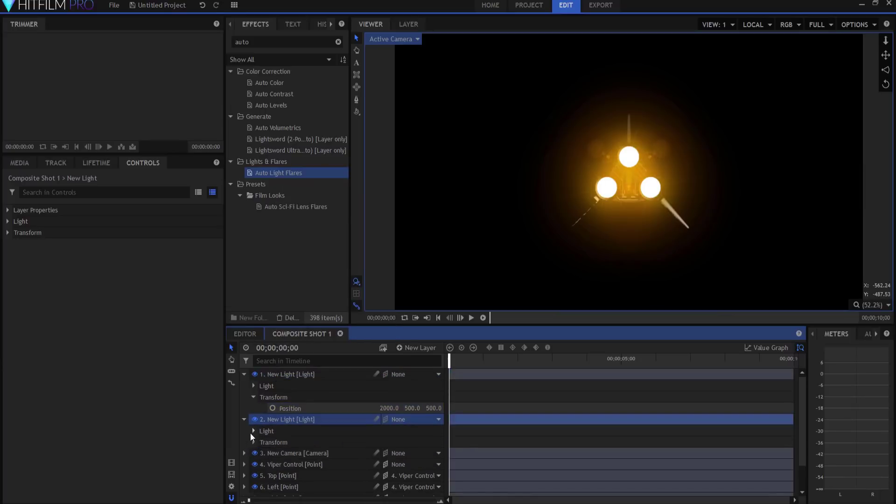
{"action": "left_click", "coordinate": [252, 431]}
{"action": "left_click", "coordinate": [253, 431]}
{"action": "left_click", "coordinate": [253, 442]}
{"action": "left_click", "coordinate": [389, 453]}
{"action": "key", "text": "BackSpace"}
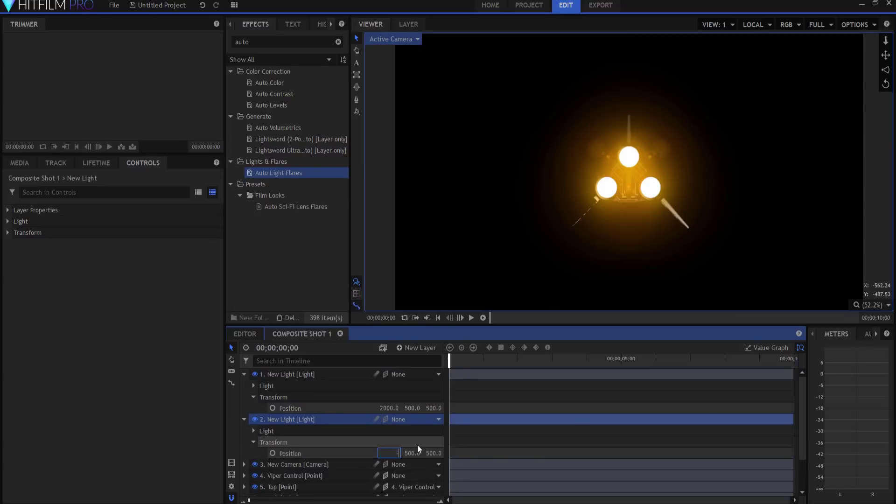
{"action": "type", "text": "-2000"}
{"action": "key", "text": "Tab"}
{"action": "type", "text": "-5"}
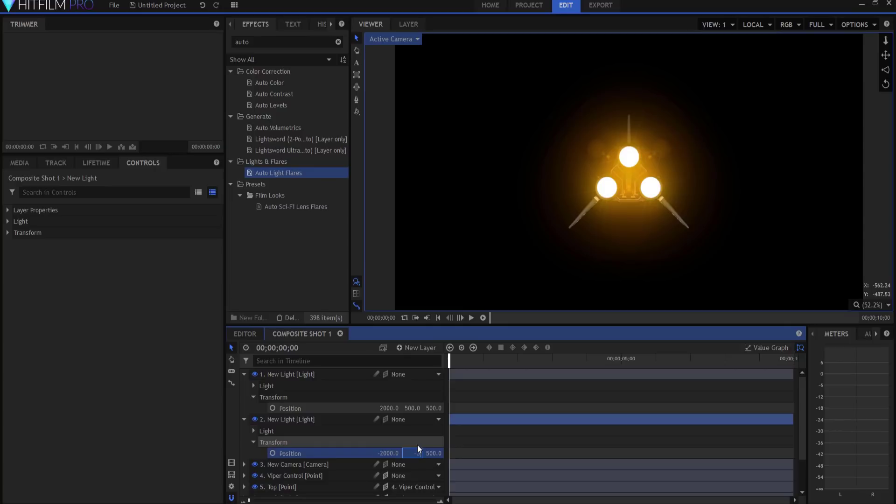
{"action": "type", "text": "00"}
{"action": "key", "text": "Tab"}
{"action": "type", "text": "-500"}
{"action": "key", "text": "Return"}
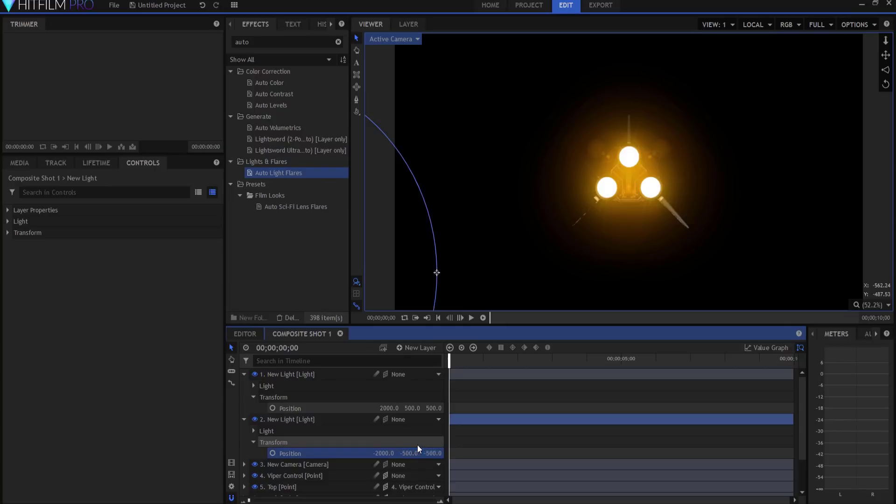
{"action": "left_click", "coordinate": [243, 374]}
{"action": "left_click", "coordinate": [243, 386]}
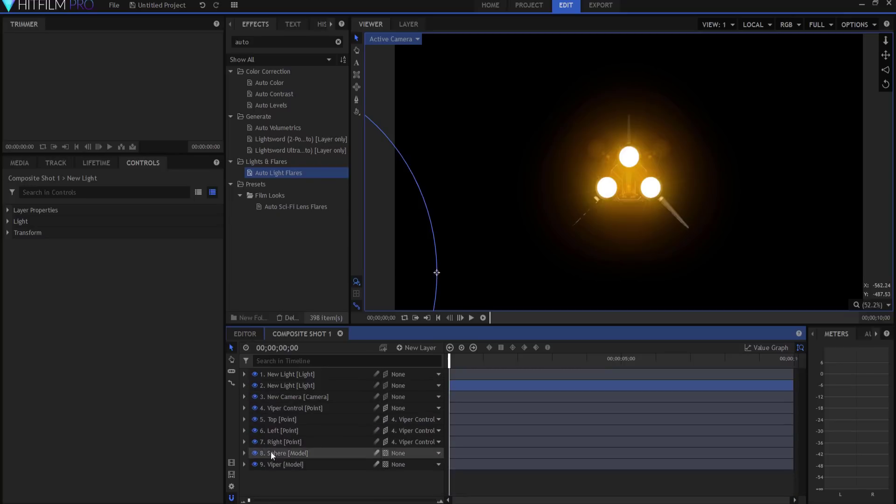
{"action": "left_click", "coordinate": [276, 408]}
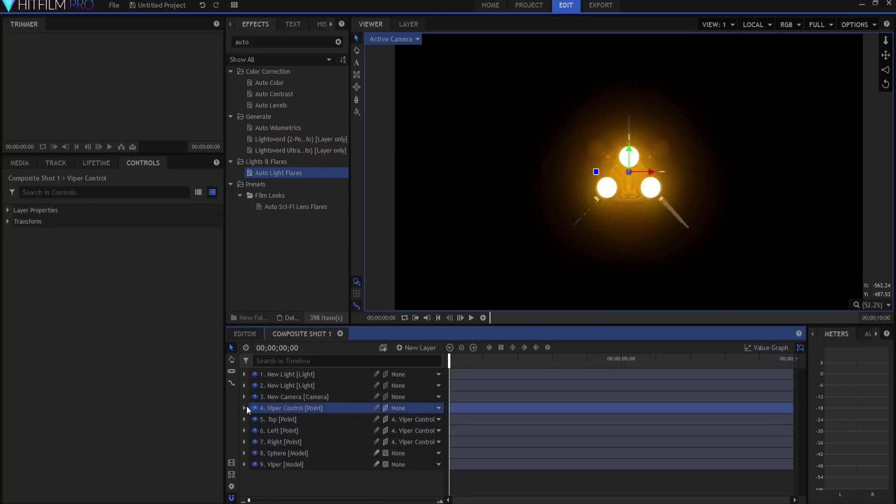
{"action": "left_click", "coordinate": [244, 408]}
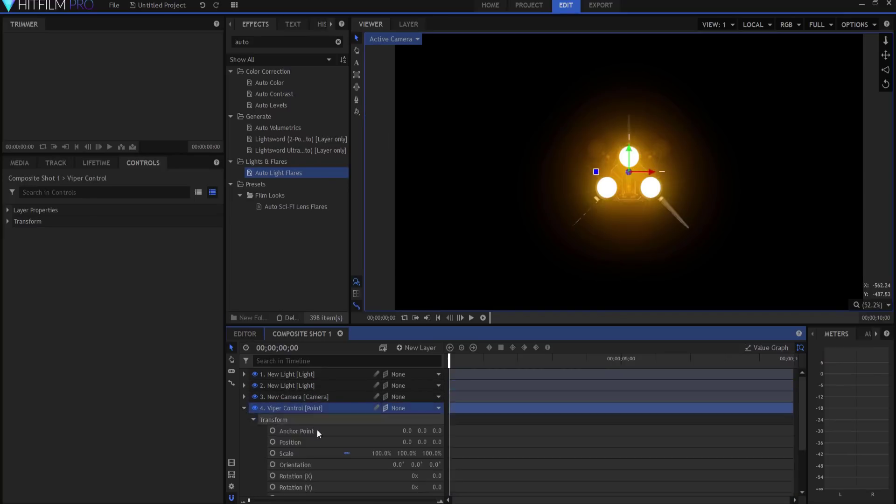
{"action": "left_click_drag", "start_coordinate": [437, 475], "coordinate": [522, 487]}
{"action": "left_click", "coordinate": [435, 488]}
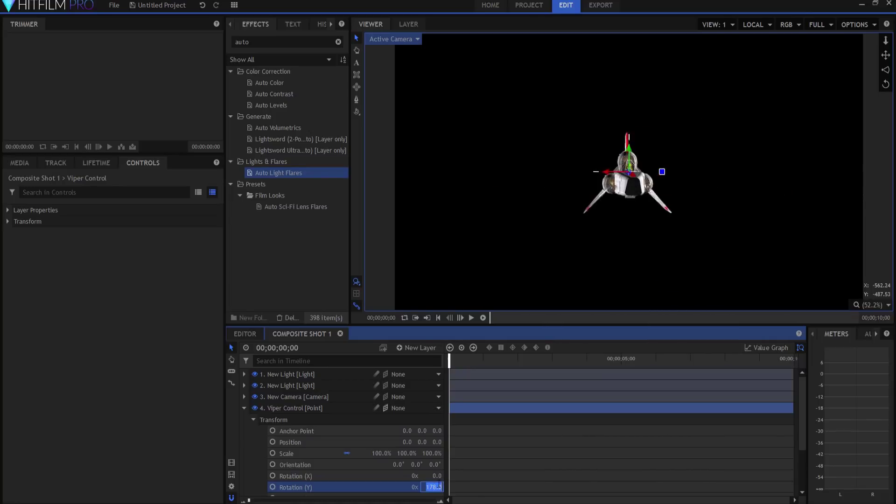
{"action": "type", "text": "0"}
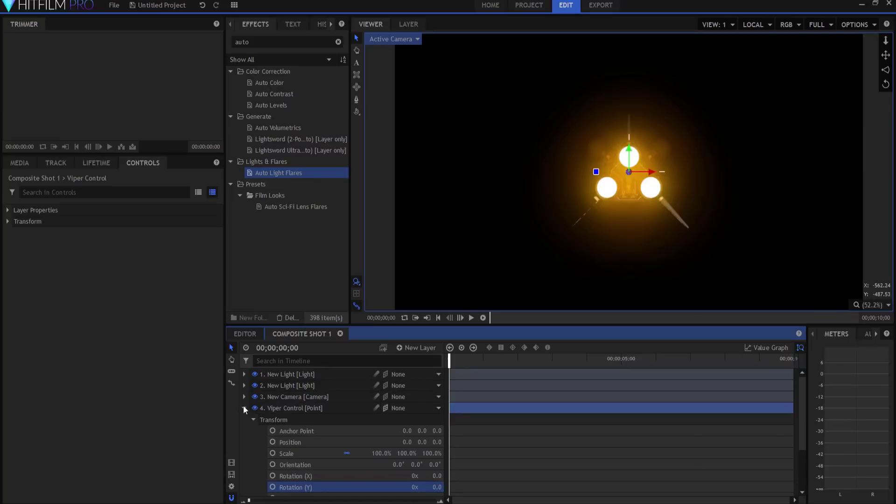
{"action": "left_click", "coordinate": [243, 408]}
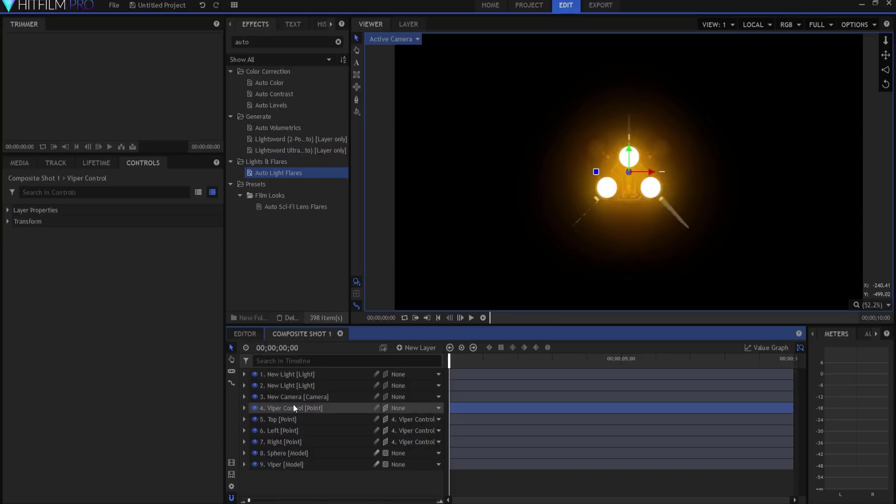
- Set the New Camera's alignment to Towards Layer, aimed at 4. Viper Control
{"action": "left_click", "coordinate": [280, 396]}
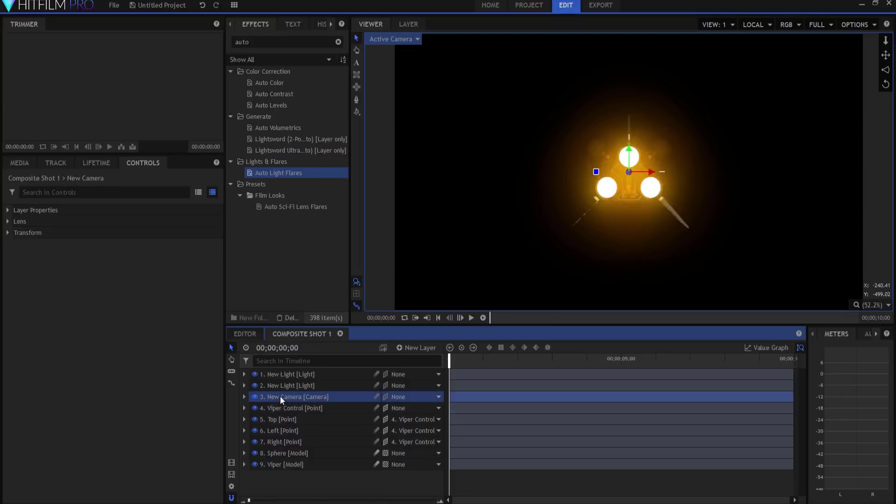
{"action": "double_click", "coordinate": [280, 397]}
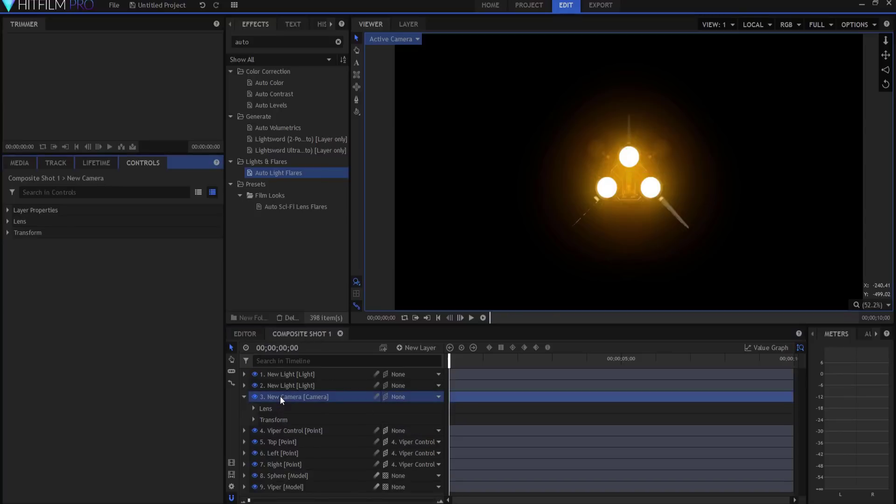
{"action": "left_click", "coordinate": [13, 210]}
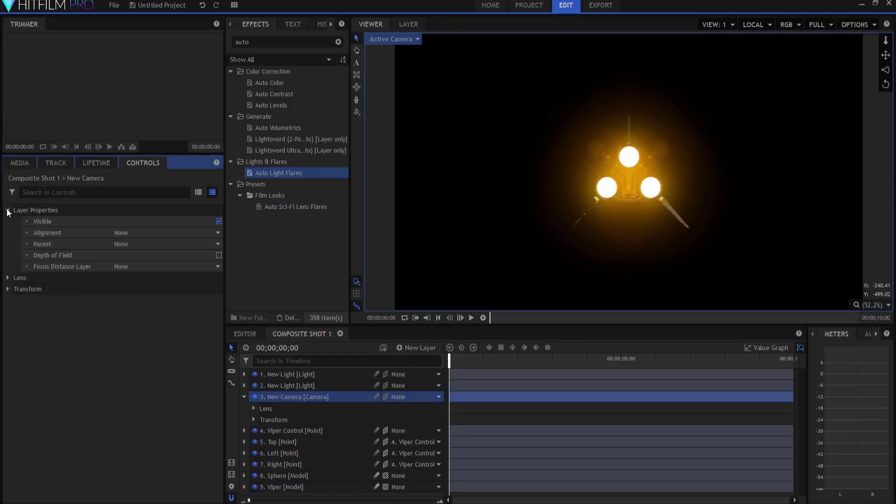
{"action": "left_click", "coordinate": [138, 232]}
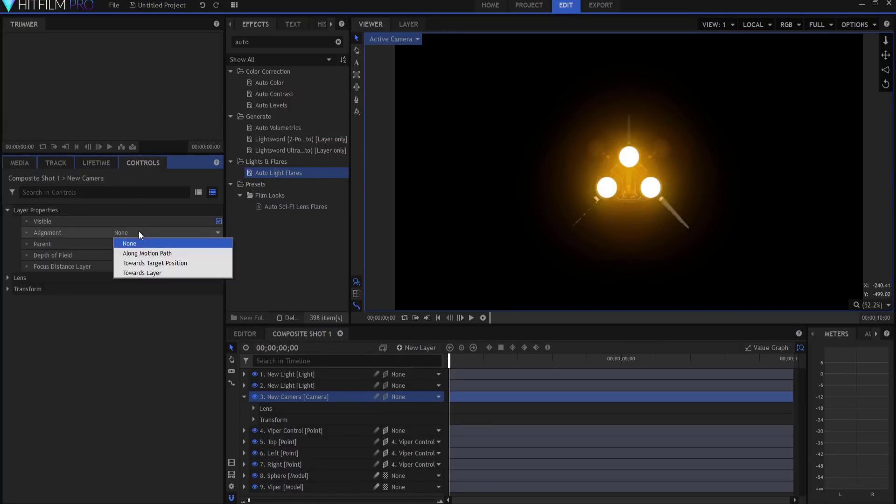
{"action": "left_click", "coordinate": [143, 274]}
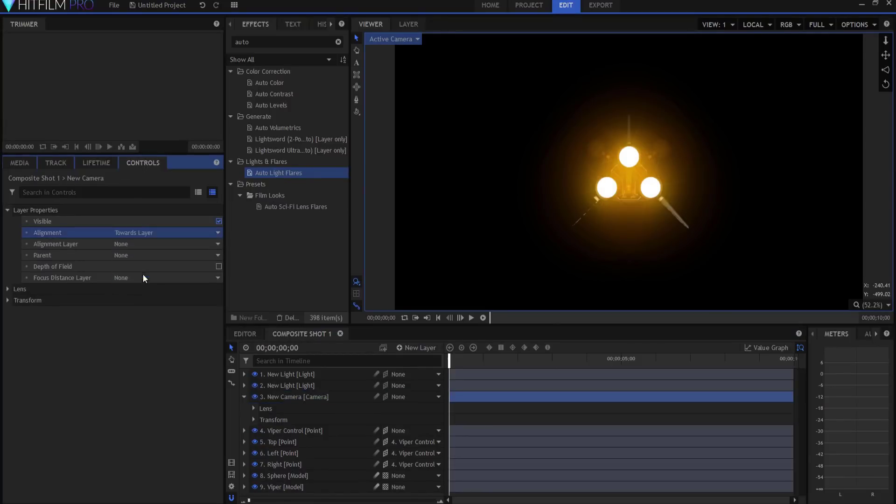
{"action": "left_click", "coordinate": [125, 242]}
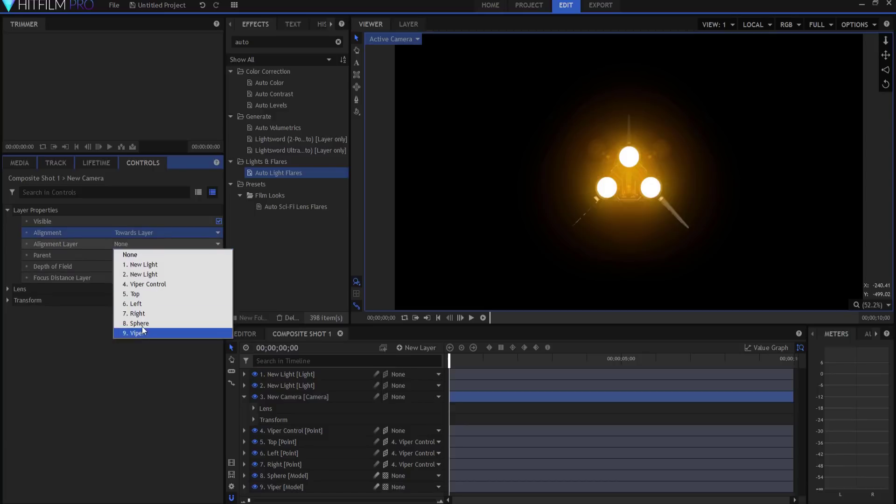
{"action": "left_click", "coordinate": [144, 283]}
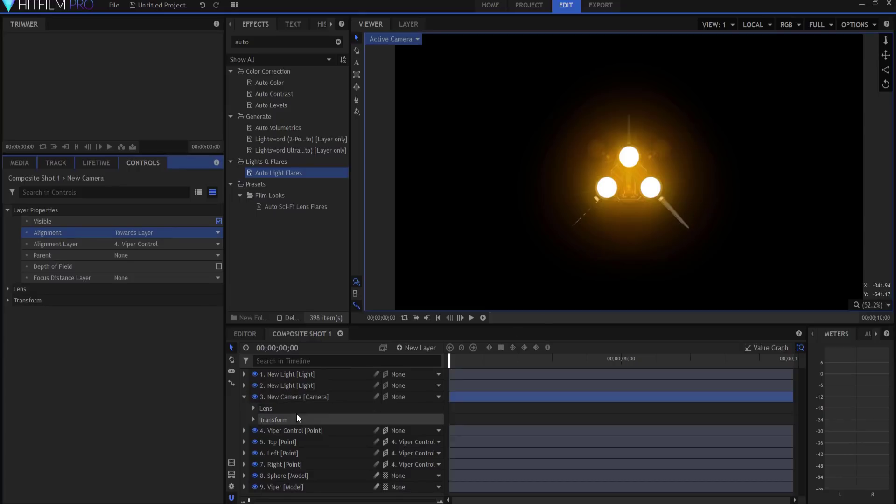
- Move the New Camera to Position X 2000 for a side view
{"action": "left_click", "coordinate": [274, 398]}
{"action": "left_click", "coordinate": [254, 420]}
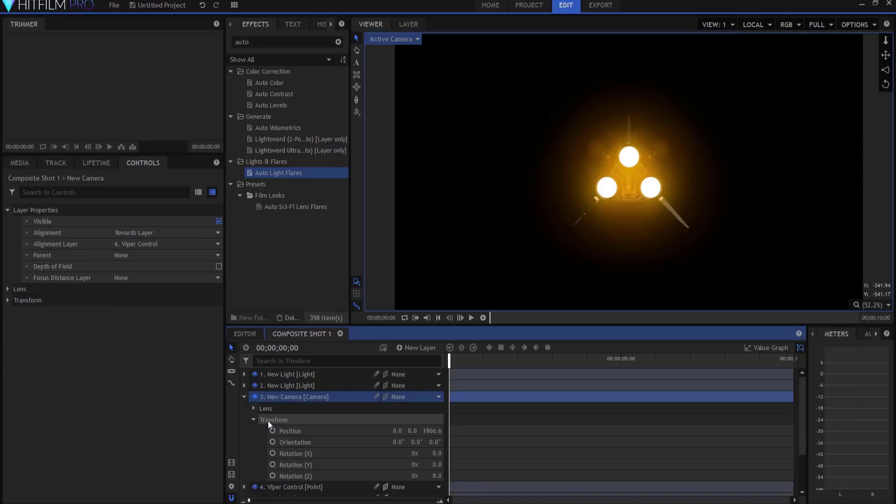
{"action": "left_click", "coordinate": [397, 430]}
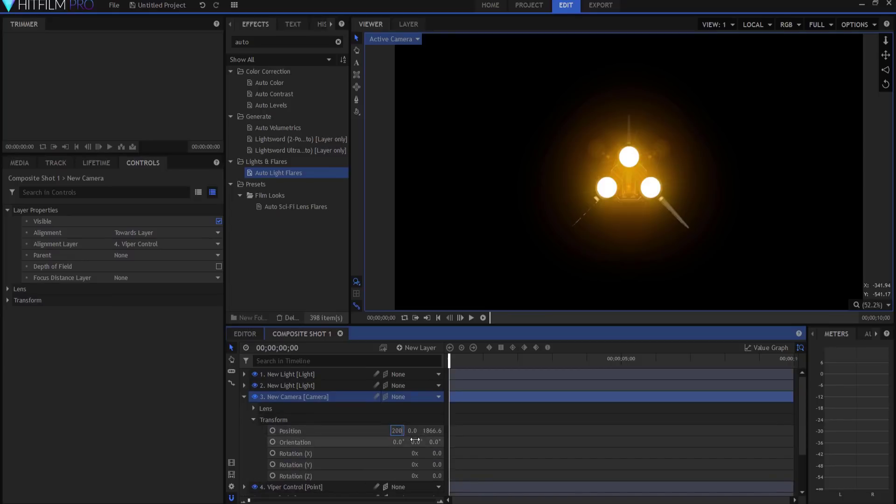
{"action": "type", "text": "2000"}
{"action": "key", "text": "Return"}
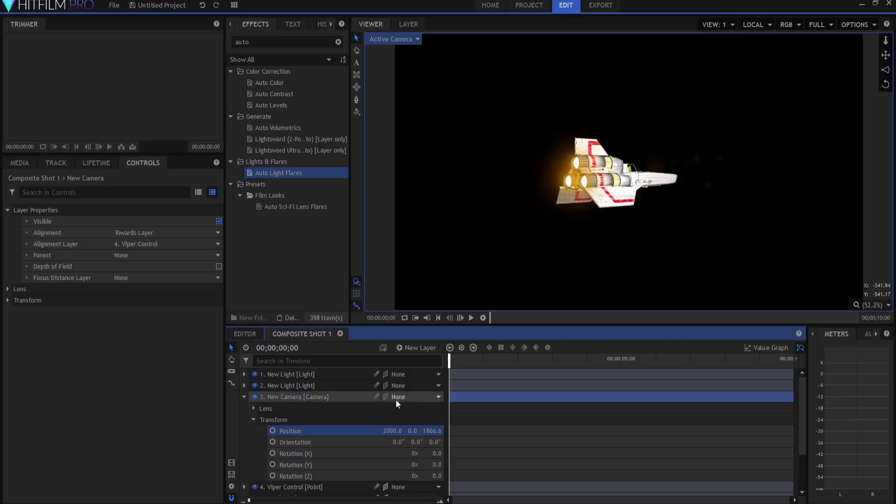
{"action": "left_click", "coordinate": [246, 397]}
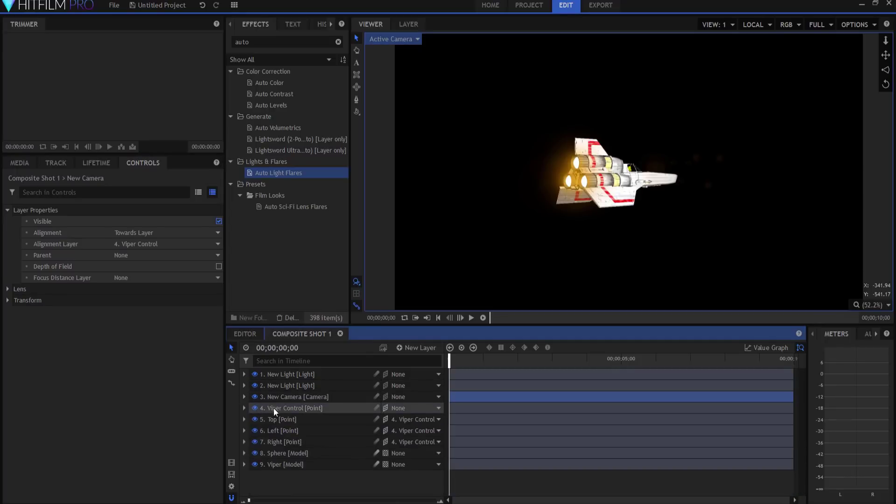
- Set Viper Control's Position Z to -5000
{"action": "left_click", "coordinate": [274, 408]}
{"action": "left_click", "coordinate": [244, 408]}
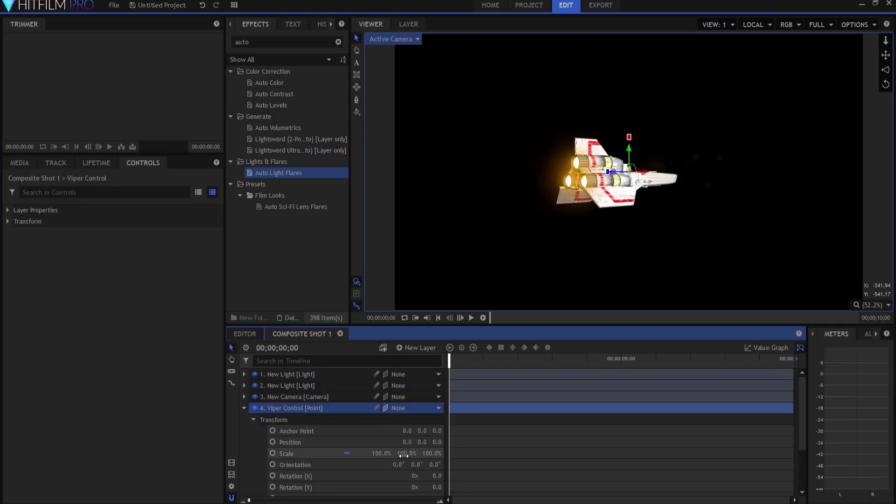
{"action": "left_click", "coordinate": [435, 442]}
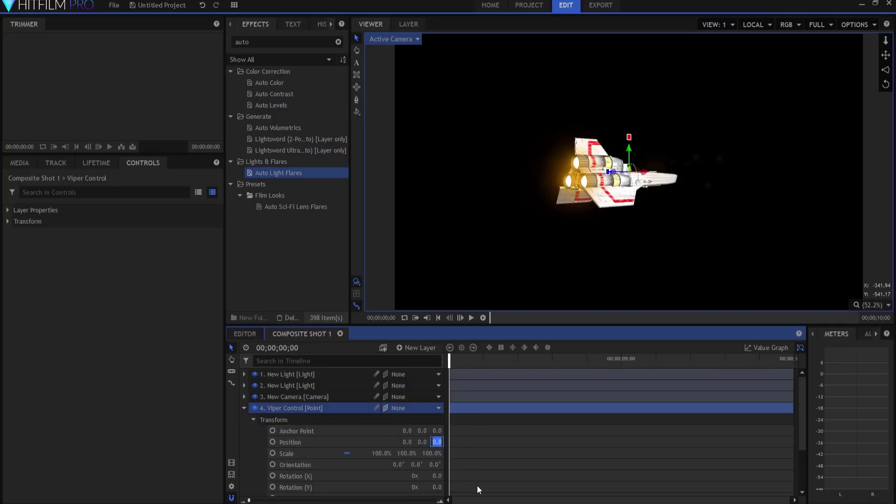
{"action": "left_click", "coordinate": [438, 465]}
{"action": "mouse_move", "coordinate": [434, 446]}
{"action": "left_mouse_down"}
{"action": "mouse_move", "coordinate": [455, 446]}
{"action": "mouse_move", "coordinate": [429, 442]}
{"action": "left_mouse_up"}
{"action": "left_click", "coordinate": [428, 442]}
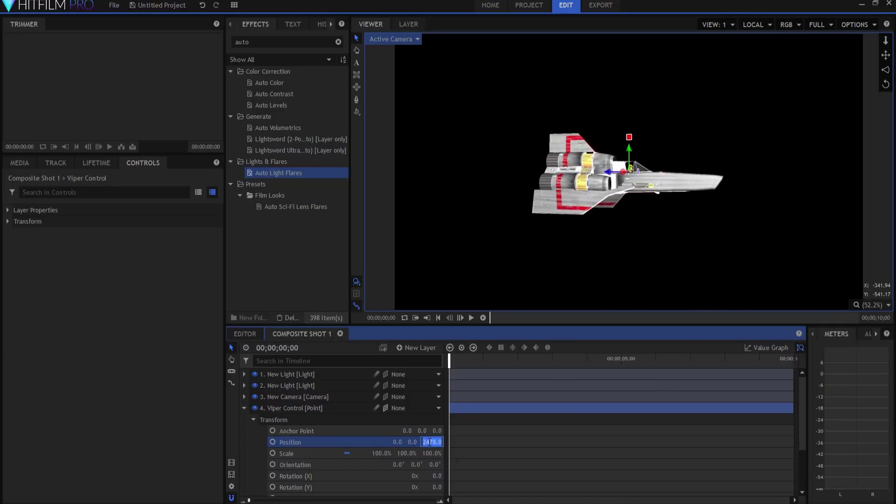
{"action": "type", "text": "-5000"}
{"action": "key", "text": "Return"}
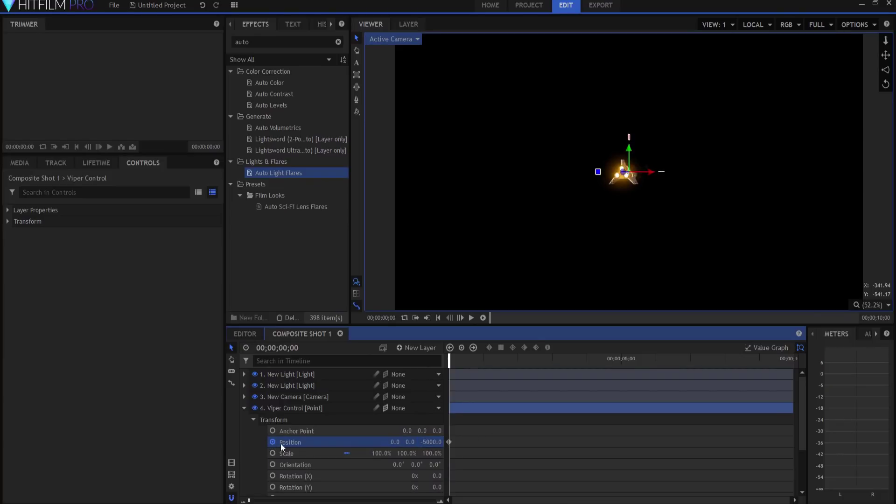
- At the end of the timeline, keyframe Viper Control's Position Z at -5000
{"action": "key", "text": "End"}
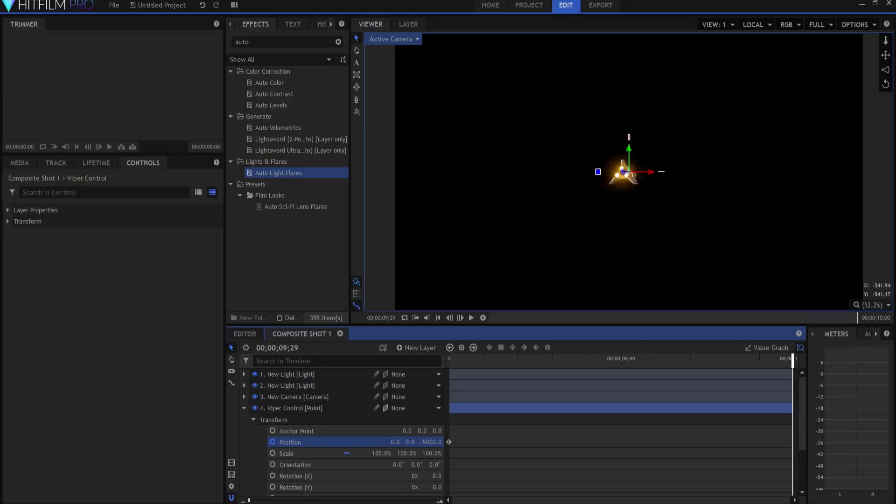
{"action": "left_click", "coordinate": [433, 442]}
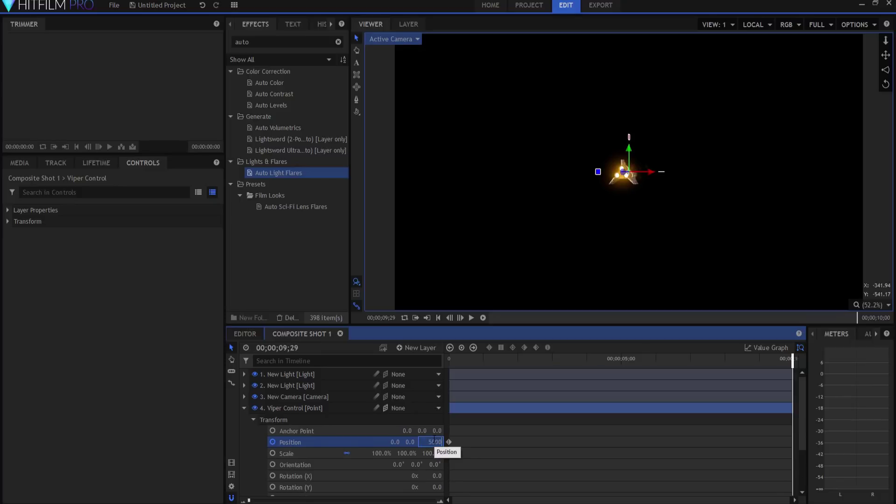
{"action": "type", "text": "5000"}
{"action": "key", "text": "Return"}
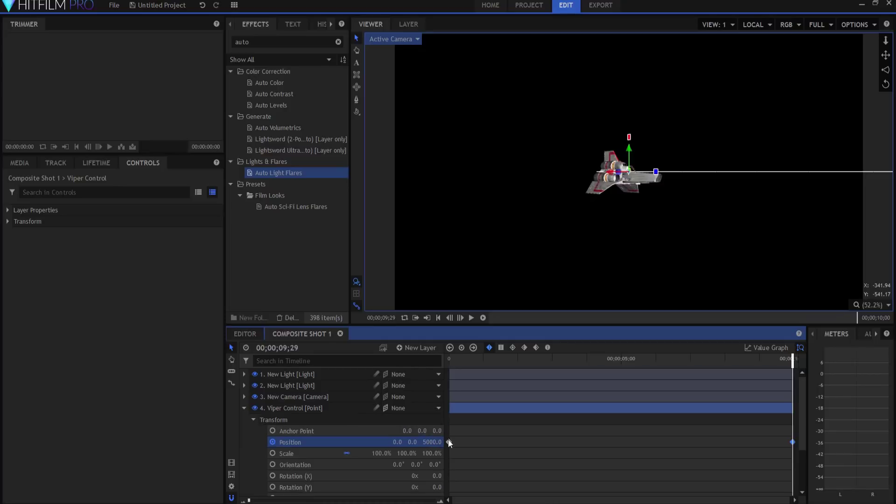
{"action": "left_click", "coordinate": [427, 442]}
{"action": "type", "text": "-5000"}
{"action": "key", "text": "Return"}
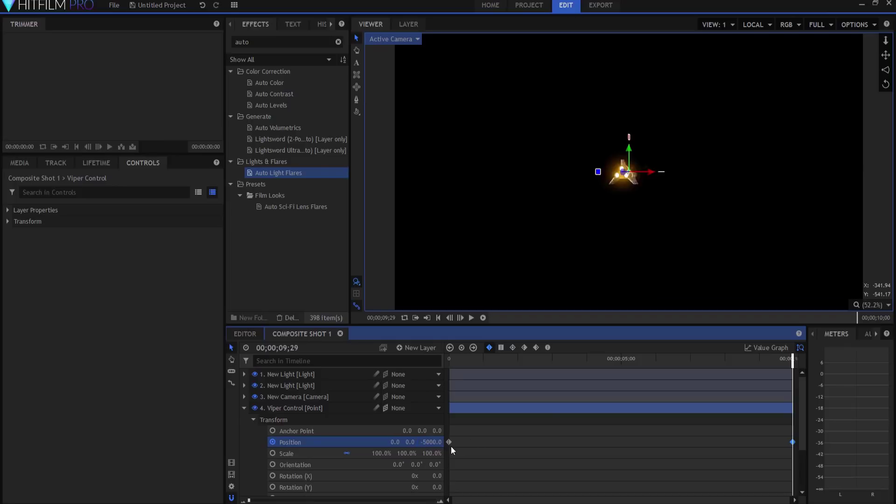
- Set Position Z to 5000 at the first keyframe and scrub to preview the fly-by
{"action": "left_click", "coordinate": [449, 442]}
{"action": "left_click", "coordinate": [430, 442]}
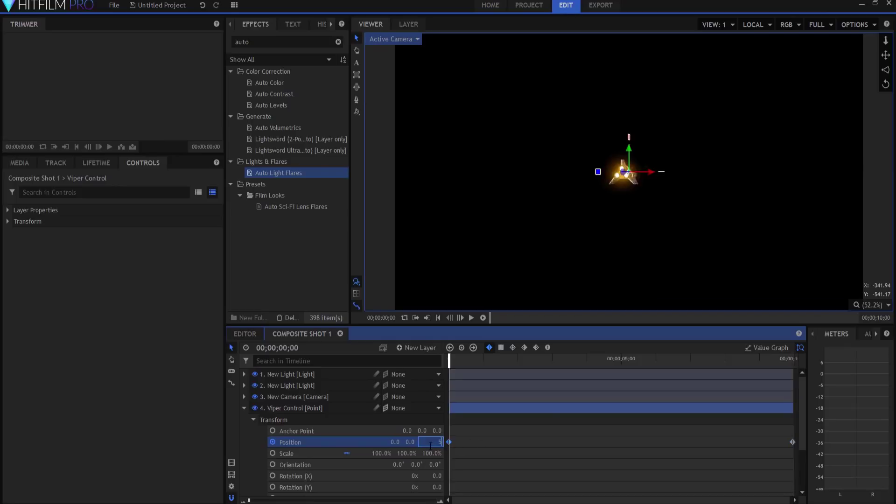
{"action": "key", "text": "Return"}
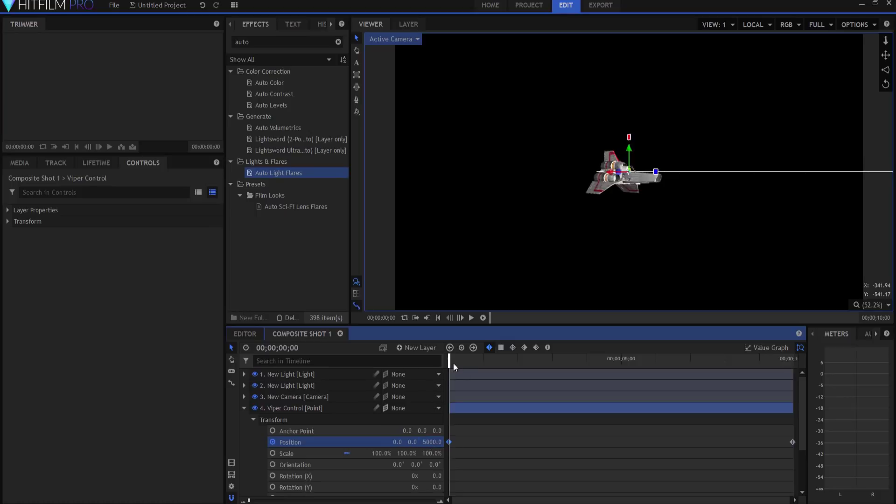
{"action": "left_click_drag", "start_coordinate": [453, 366], "coordinate": [575, 361]}
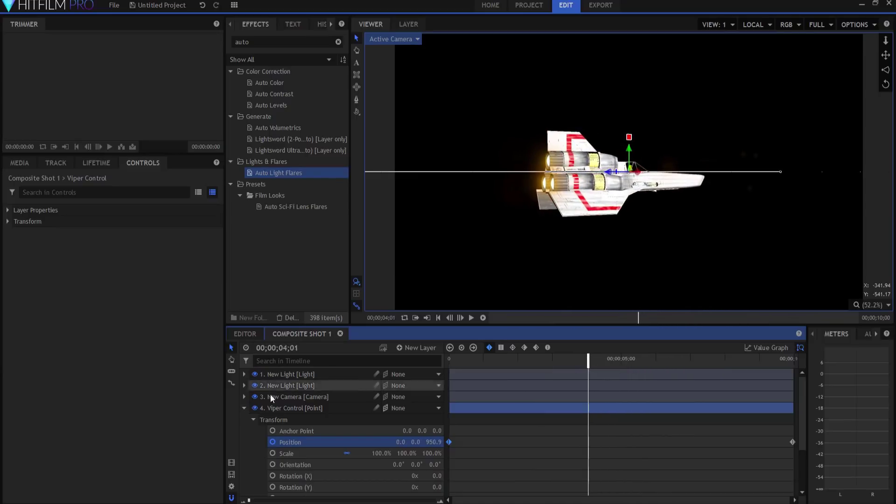
- Create a plane layer named 'Stars' and move it to the bottom of the stack
{"action": "left_click", "coordinate": [244, 408]}
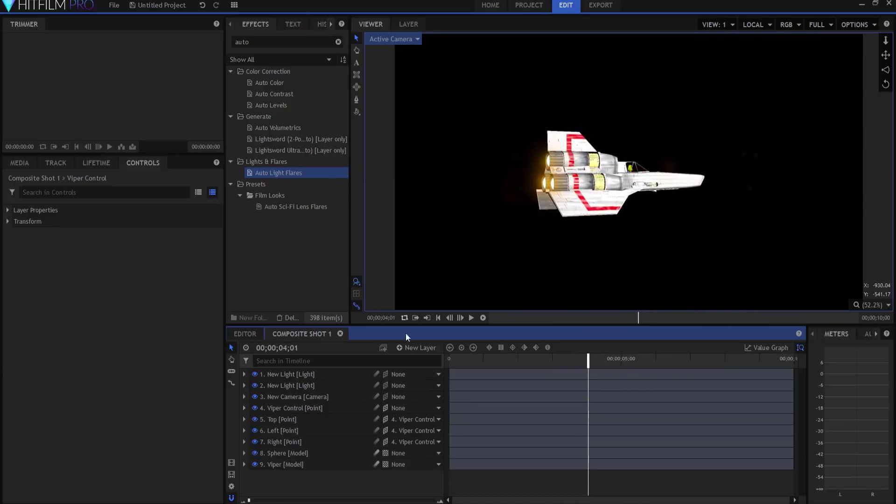
{"action": "left_click", "coordinate": [411, 348]}
{"action": "left_click", "coordinate": [412, 363]}
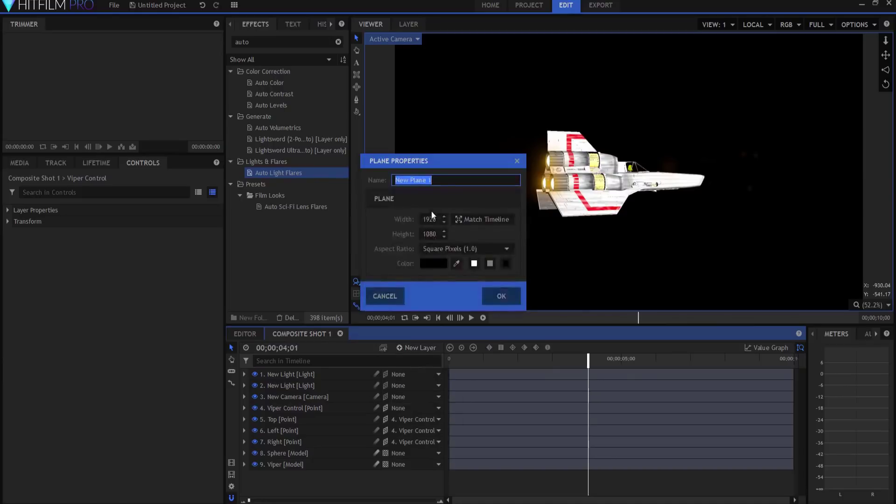
{"action": "type", "text": "Stars"}
{"action": "key", "text": "Return"}
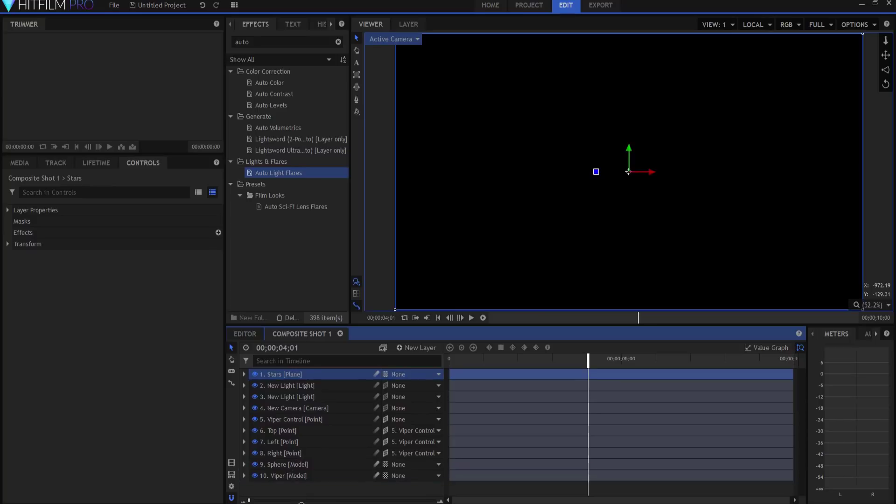
{"action": "left_click_drag", "start_coordinate": [304, 496], "coordinate": [307, 481]}
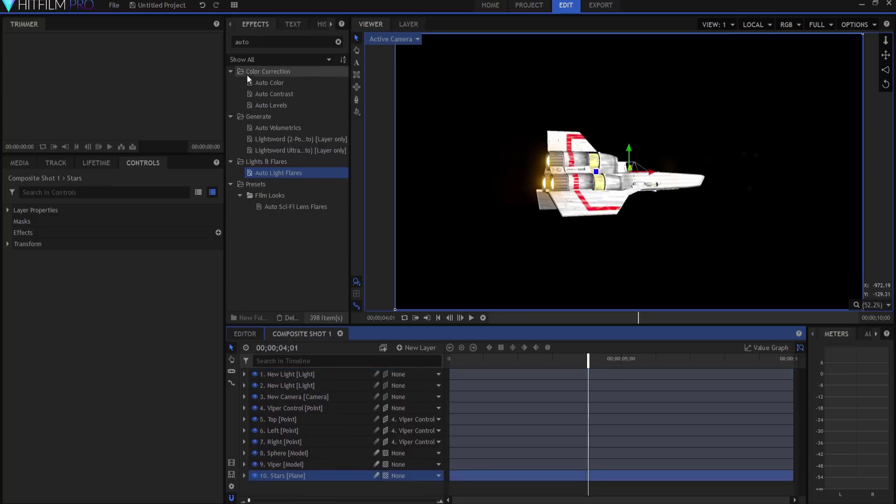
- Apply Fractal Noise to the Stars plane using the Starfield preset
{"action": "left_click", "coordinate": [267, 41]}
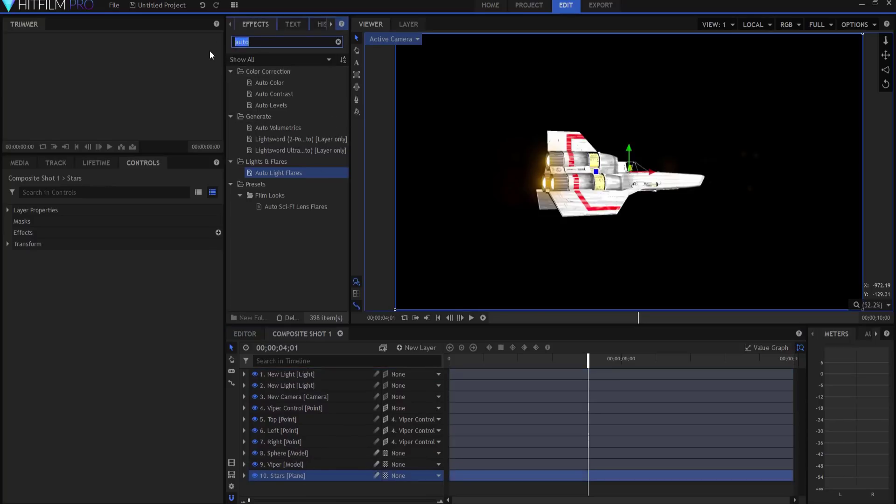
{"action": "type", "text": "frac"}
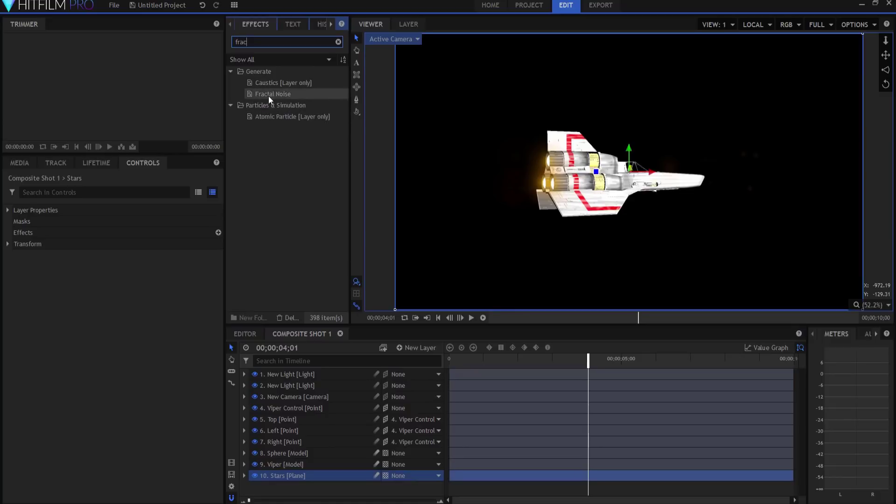
{"action": "left_click_drag", "start_coordinate": [268, 96], "coordinate": [280, 475]}
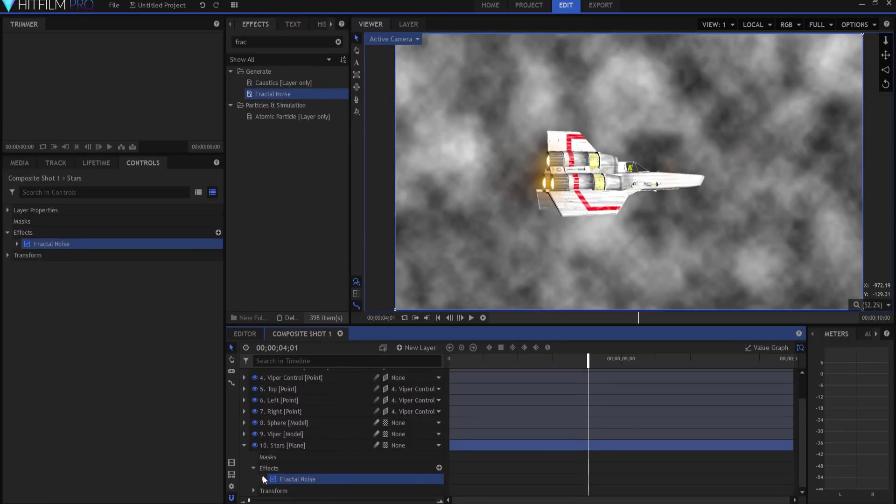
{"action": "left_click", "coordinate": [262, 478]}
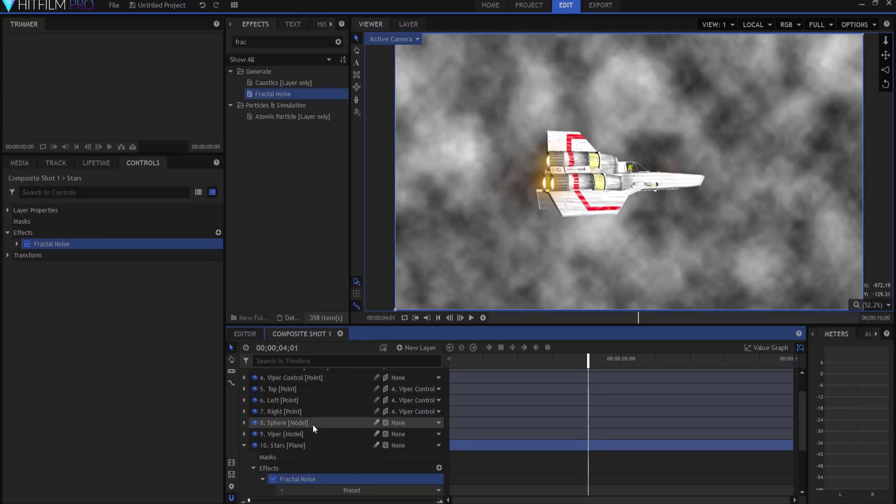
{"action": "scroll", "coordinate": [313, 425], "scroll_direction": "down", "scroll_amount": 3}
{"action": "left_click", "coordinate": [368, 410]}
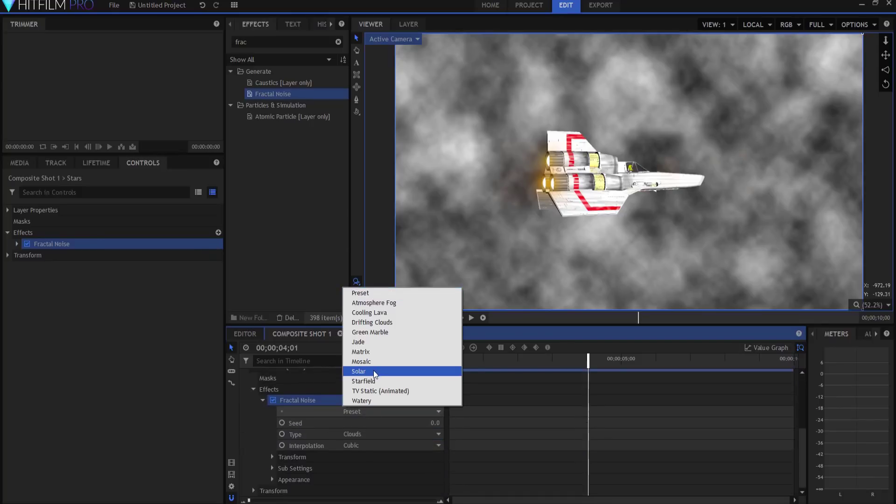
{"action": "left_click", "coordinate": [364, 381]}
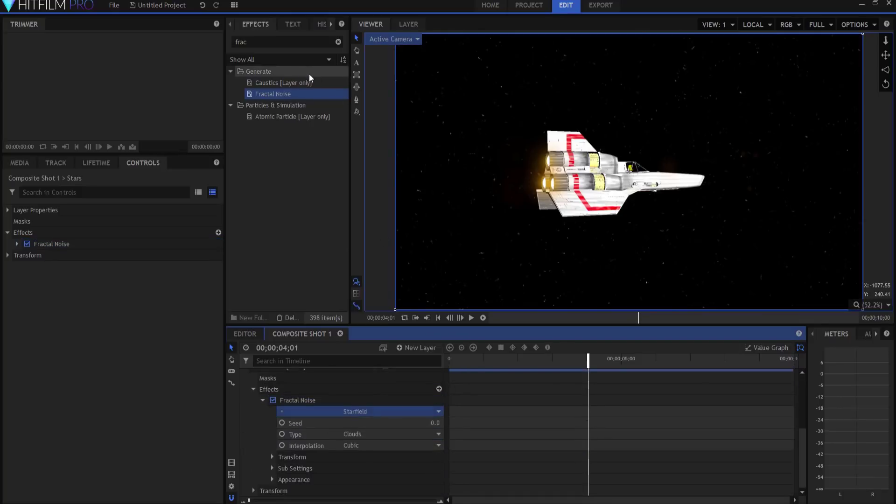
- Add the 360° Video Viewer effect to the Stars layer
{"action": "double_click", "coordinate": [281, 42]}
{"action": "type", "text": "360"}
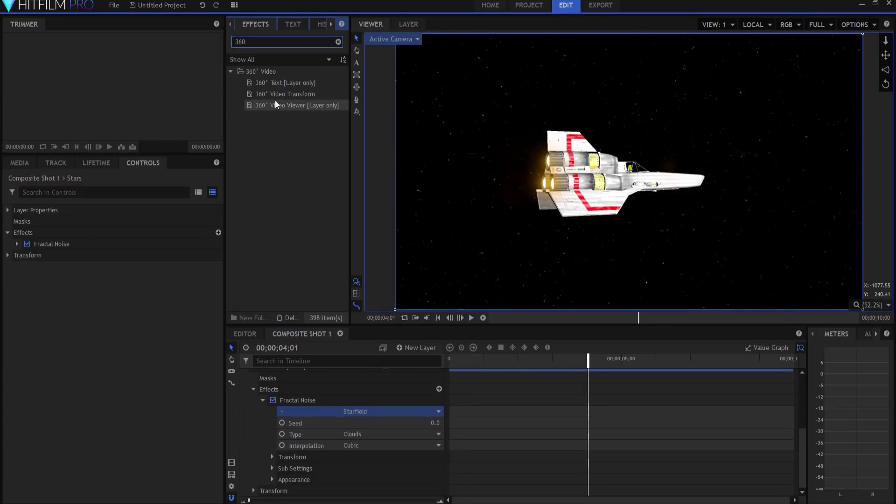
{"action": "left_click_drag", "start_coordinate": [280, 103], "coordinate": [267, 391]}
{"action": "left_click", "coordinate": [263, 400]}
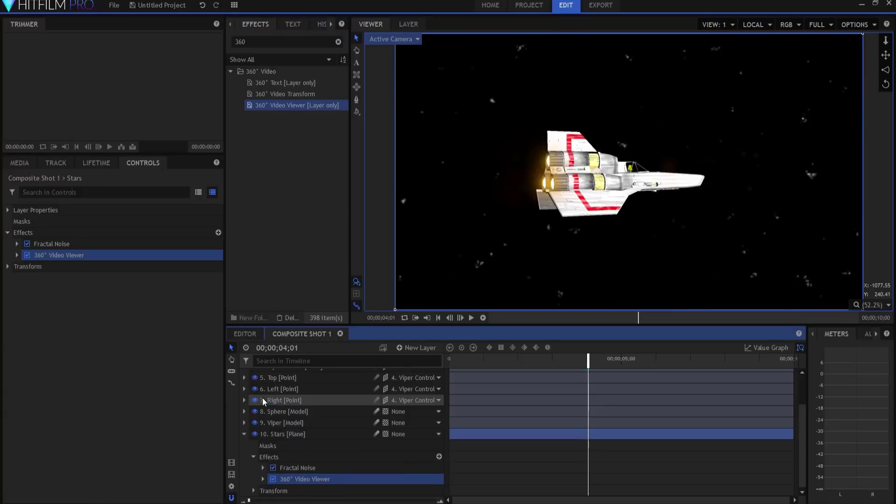
{"action": "left_click", "coordinate": [263, 479]}
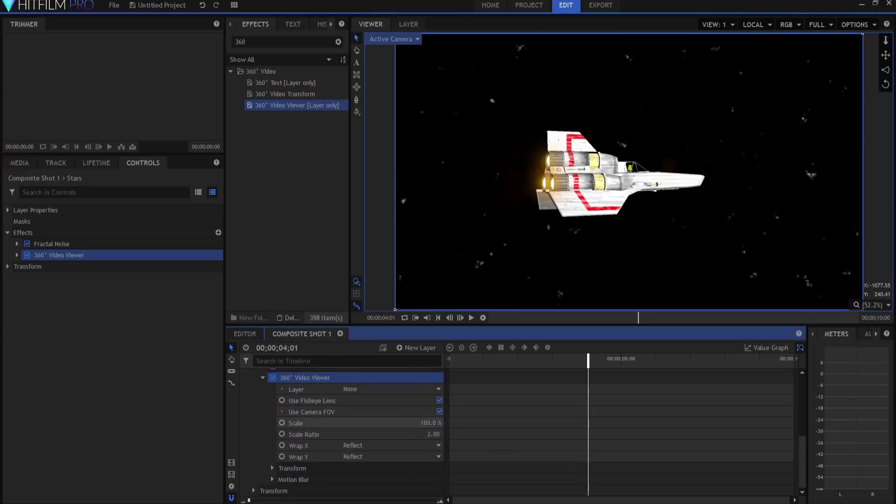
- Set 360° Video Viewer Scale to 25 and Scale Ratio to 1.00
{"action": "left_click", "coordinate": [430, 423]}
{"action": "type", "text": "25"}
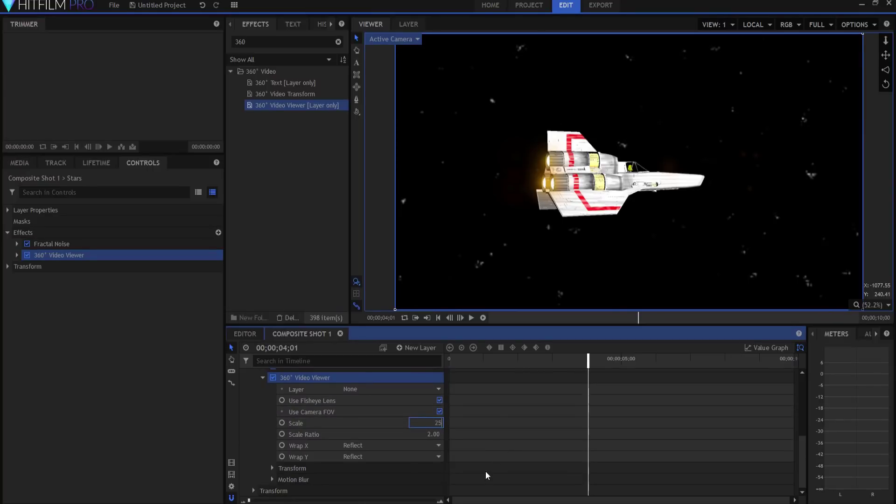
{"action": "key", "text": "Tab"}
{"action": "type", "text": "1"}
{"action": "key", "text": "Return"}
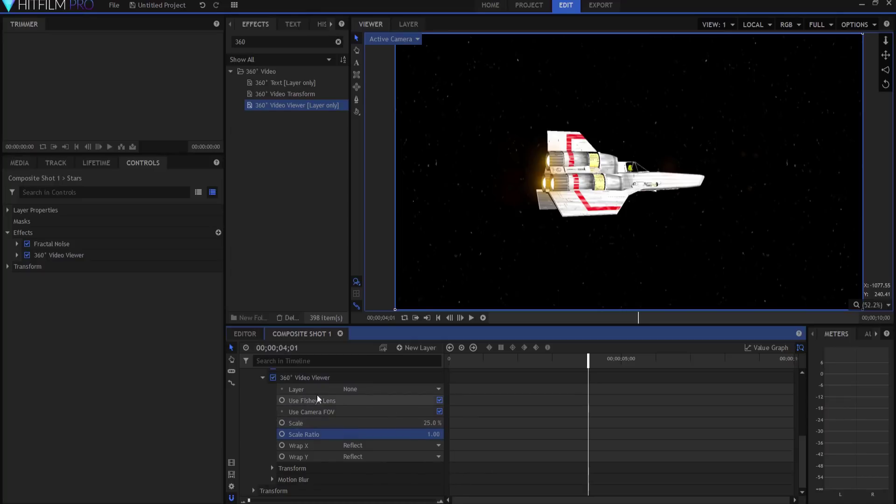
{"action": "scroll", "coordinate": [295, 408], "scroll_direction": "up", "scroll_amount": 1}
{"action": "scroll", "coordinate": [262, 407], "scroll_direction": "up", "scroll_amount": 2}
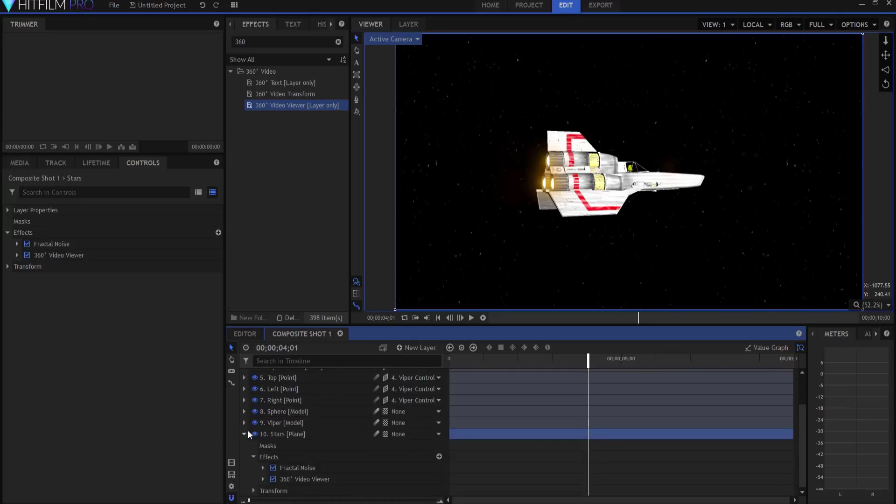
{"action": "left_click", "coordinate": [248, 430]}
{"action": "left_click", "coordinate": [438, 317]}
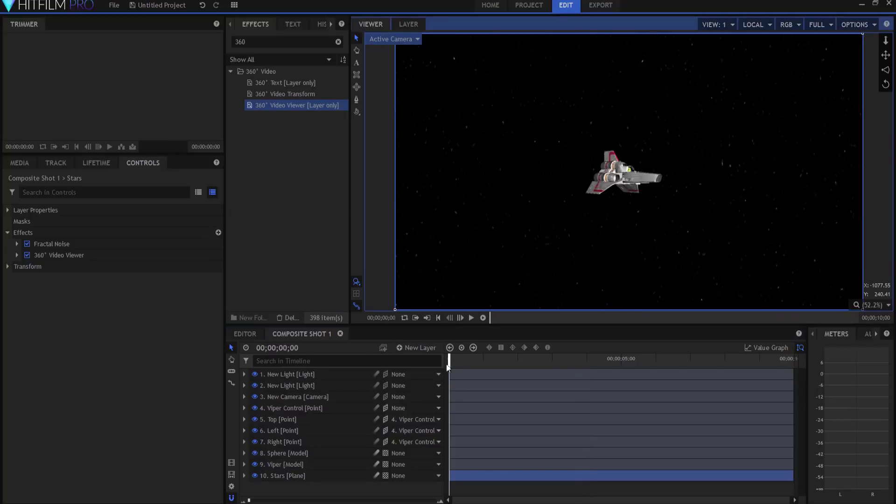
{"action": "left_click_drag", "start_coordinate": [450, 360], "coordinate": [714, 344]}
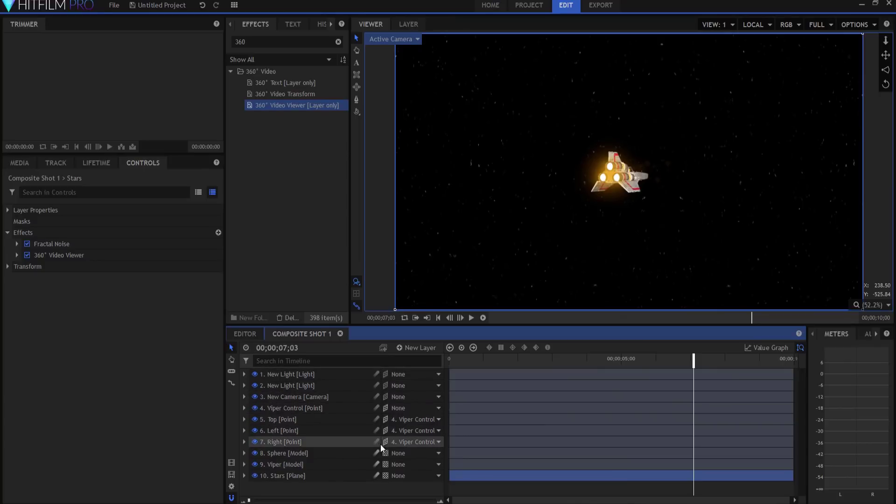
{"action": "left_click", "coordinate": [287, 456]}
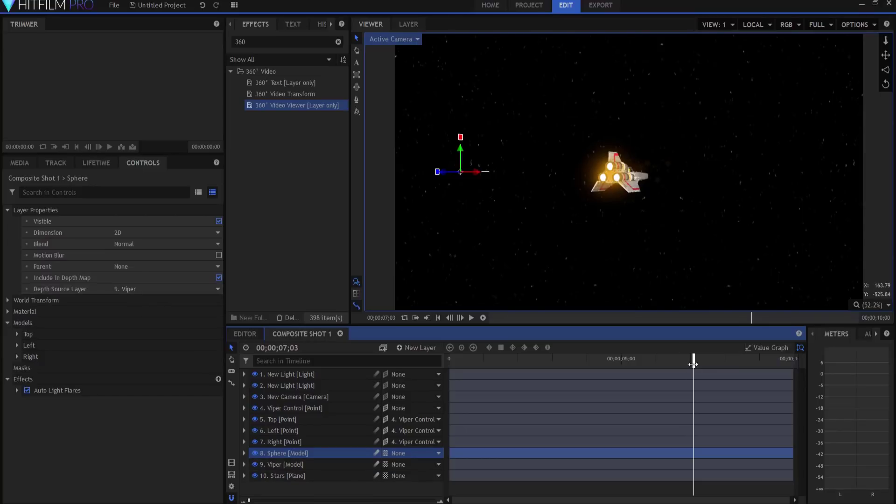
- Drag the playhead back to 00;00;04;20 to view the ship's close pass
{"action": "left_click_drag", "start_coordinate": [693, 364], "coordinate": [586, 379]}
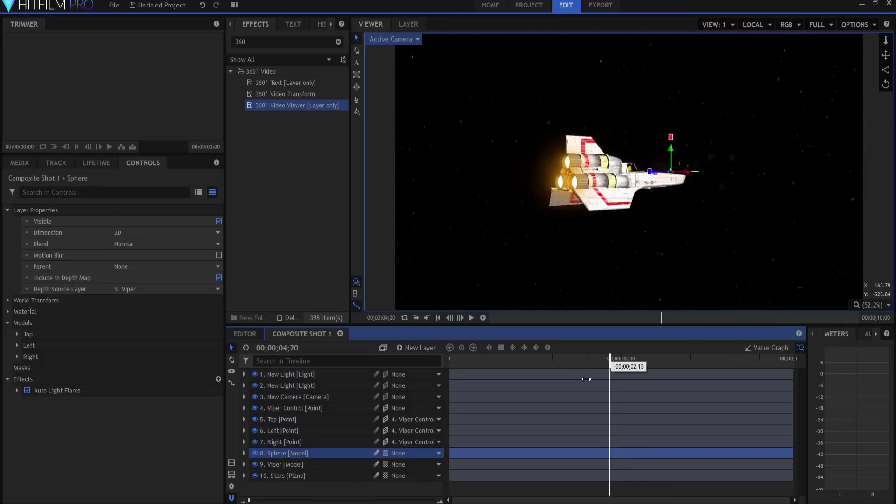